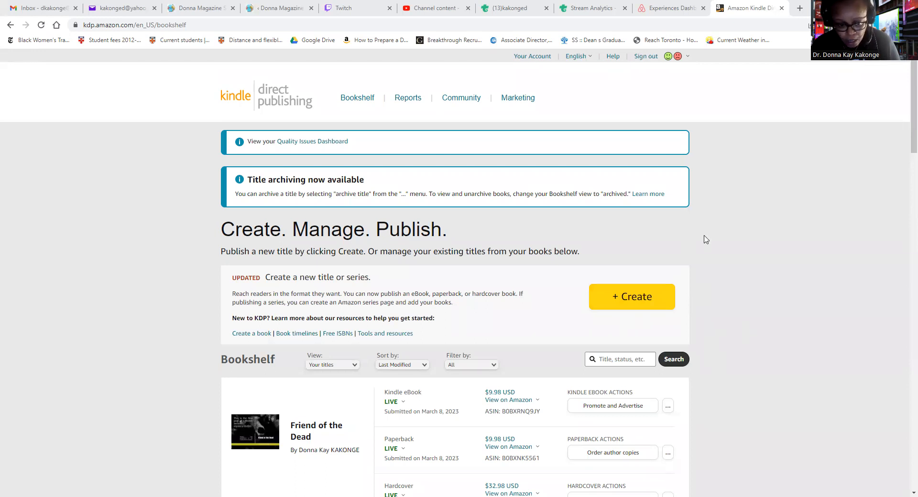
Go from the KDP bookshelf to the Marketing Resources page via the top navigation bar
{"action": "left_click", "coordinate": [526, 105]}
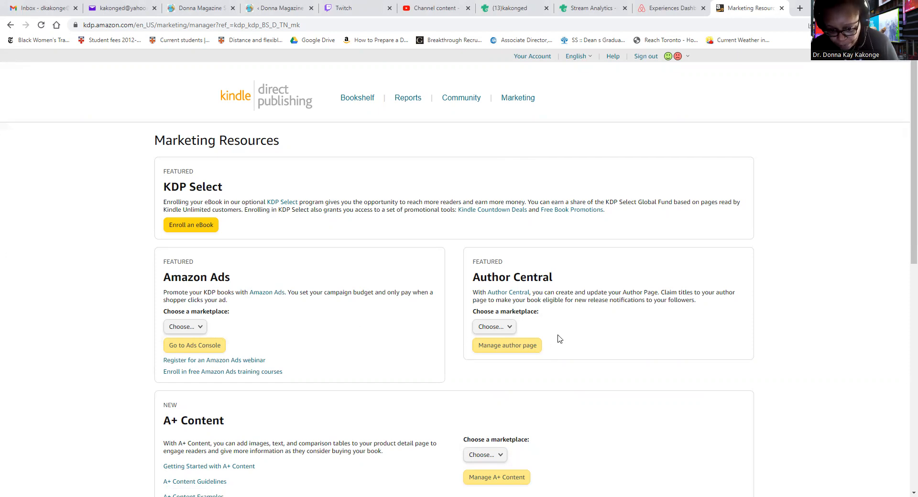
Pick Amazon.fr as the A+ Content marketplace and request to manage its A+ Content
{"action": "scroll", "coordinate": [552, 337], "scroll_direction": "down", "scroll_amount": 1}
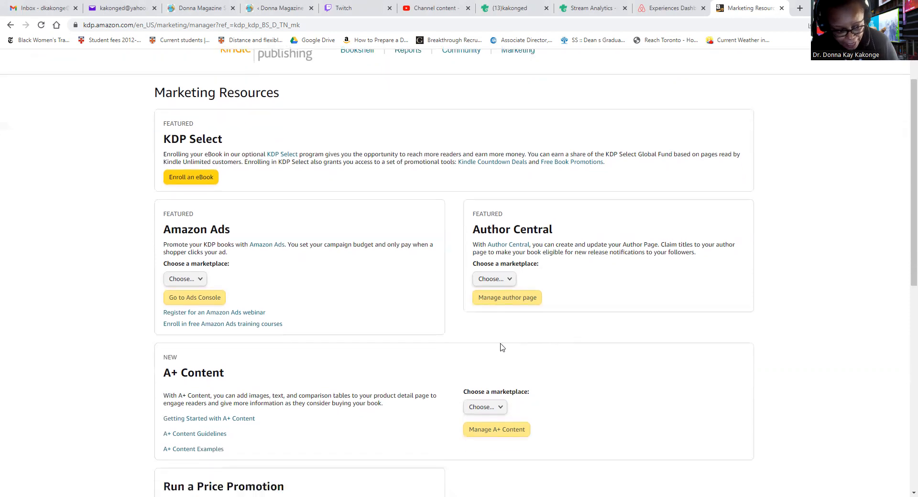
{"action": "scroll", "coordinate": [338, 422], "scroll_direction": "down", "scroll_amount": 1}
{"action": "scroll", "coordinate": [336, 415], "scroll_direction": "down", "scroll_amount": 4}
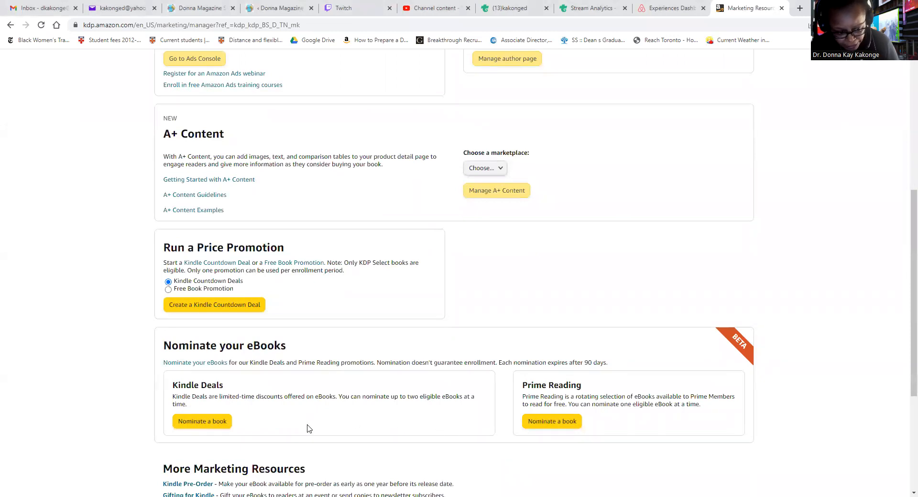
{"action": "scroll", "coordinate": [583, 406], "scroll_direction": "down", "scroll_amount": 2}
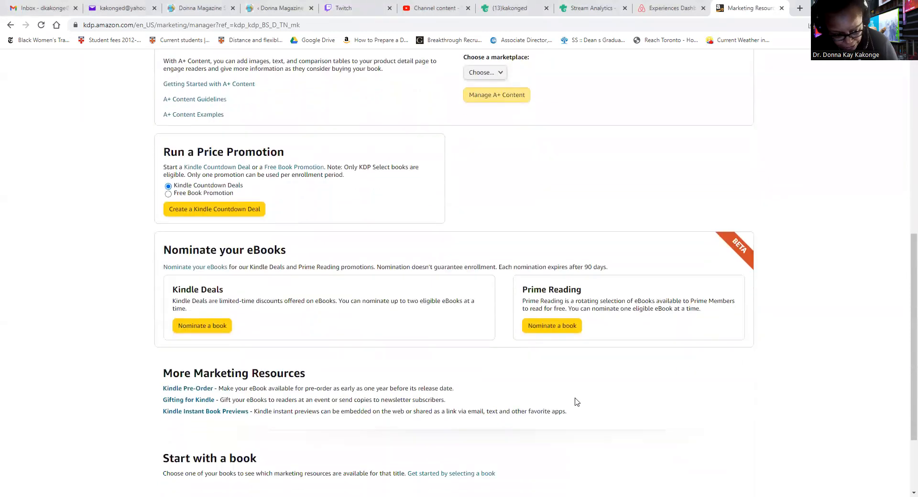
{"action": "scroll", "coordinate": [486, 396], "scroll_direction": "up", "scroll_amount": 2}
{"action": "scroll", "coordinate": [432, 406], "scroll_direction": "down", "scroll_amount": 2}
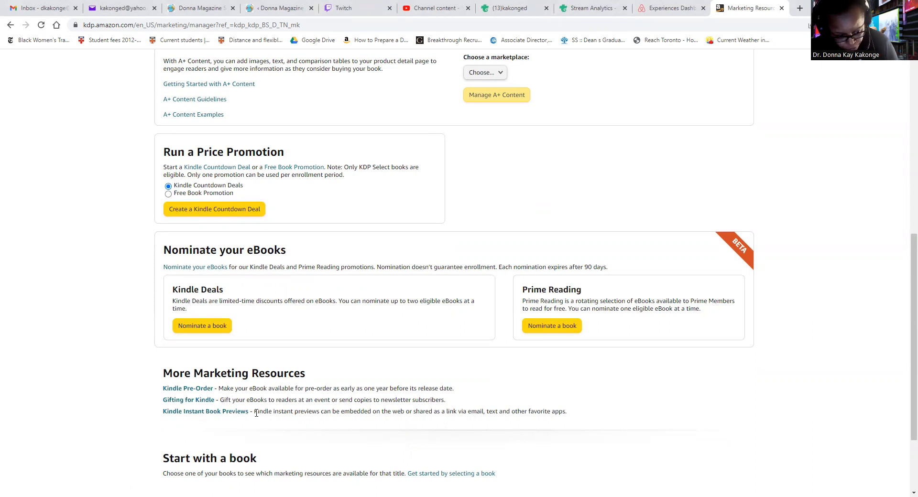
{"action": "scroll", "coordinate": [264, 392], "scroll_direction": "up", "scroll_amount": 3}
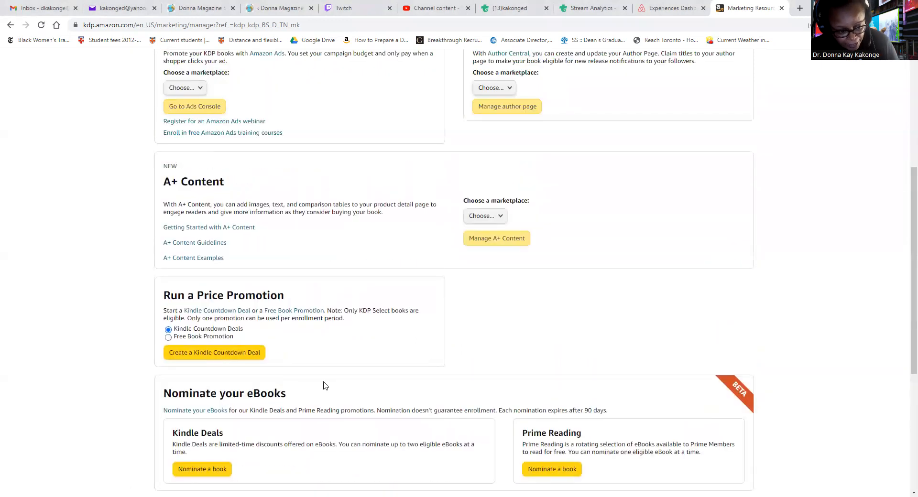
{"action": "scroll", "coordinate": [323, 384], "scroll_direction": "up", "scroll_amount": 4}
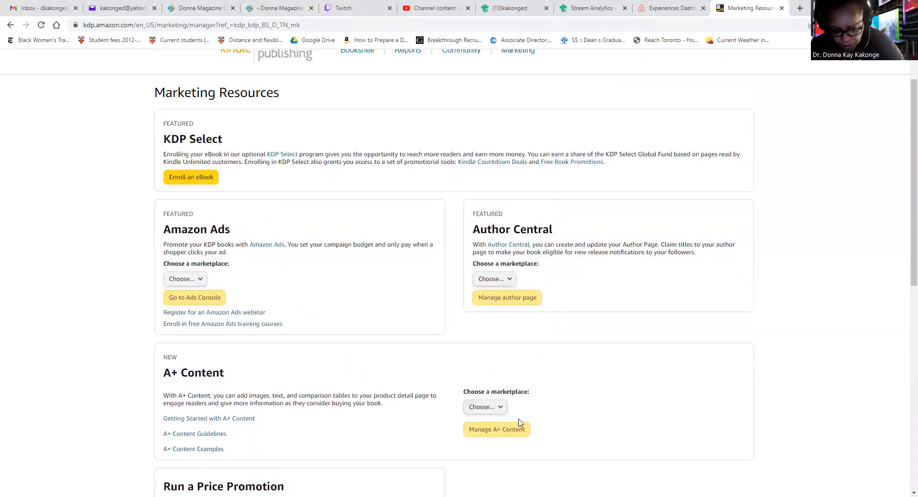
{"action": "left_click", "coordinate": [501, 411]}
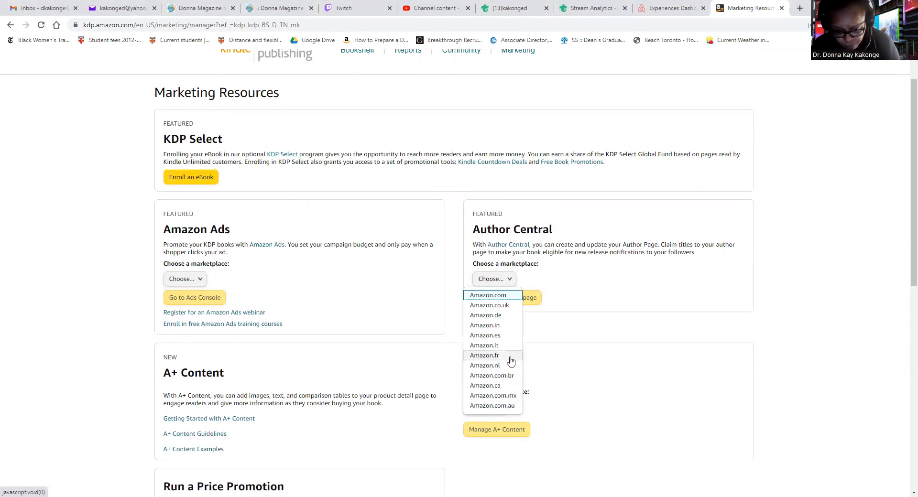
{"action": "left_click", "coordinate": [485, 355]}
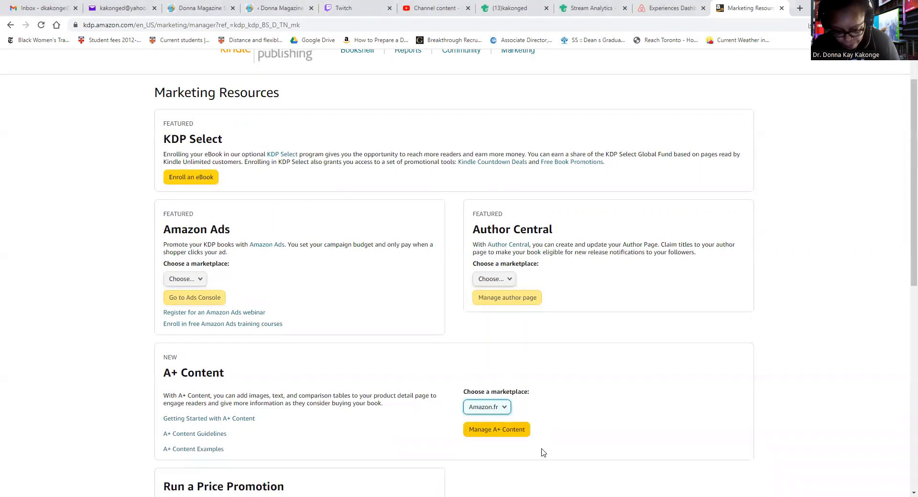
{"action": "left_click", "coordinate": [524, 432]}
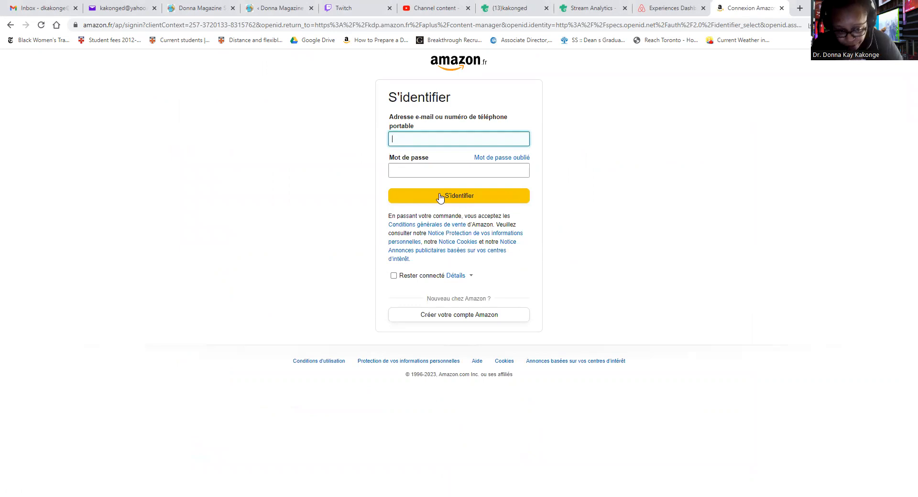
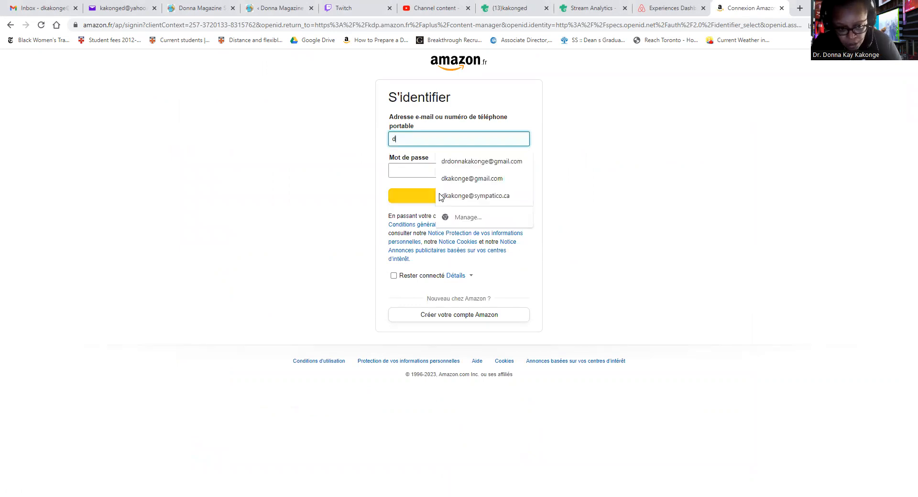
Sign in to Amazon.fr with the saved account e-mail and password, keeping Rester connecté ticked
{"action": "left_click", "coordinate": [514, 165]}
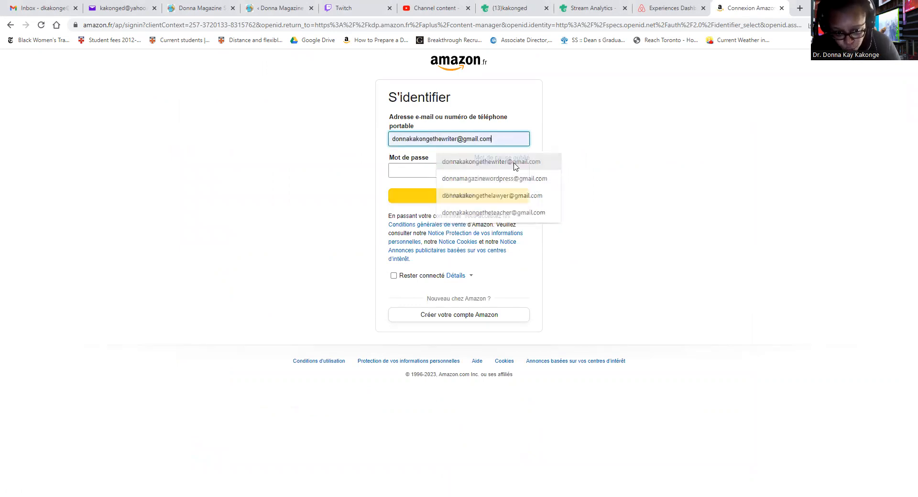
{"action": "left_click", "coordinate": [471, 166]}
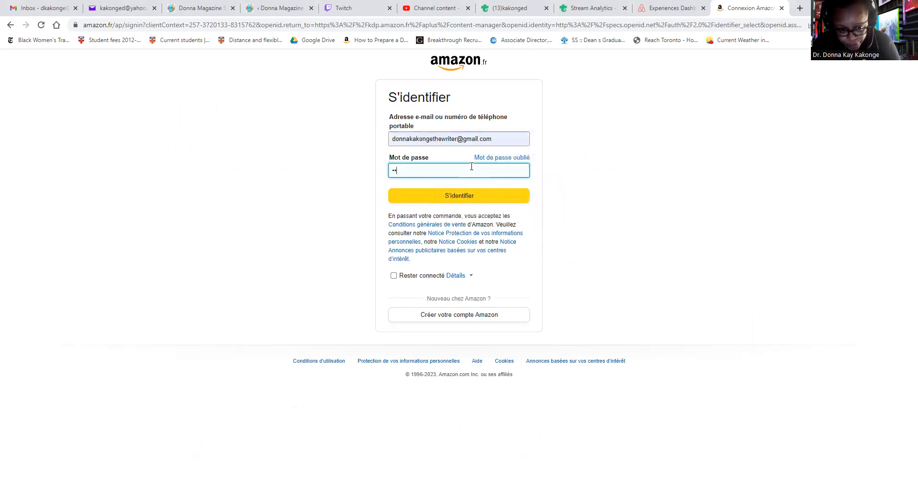
{"action": "key", "text": "BackSpace"}
{"action": "key", "text": "BackSpace"}
{"action": "key", "text": "BackSpace"}
{"action": "key", "text": "BackSpace"}
{"action": "key", "text": "BackSpace"}
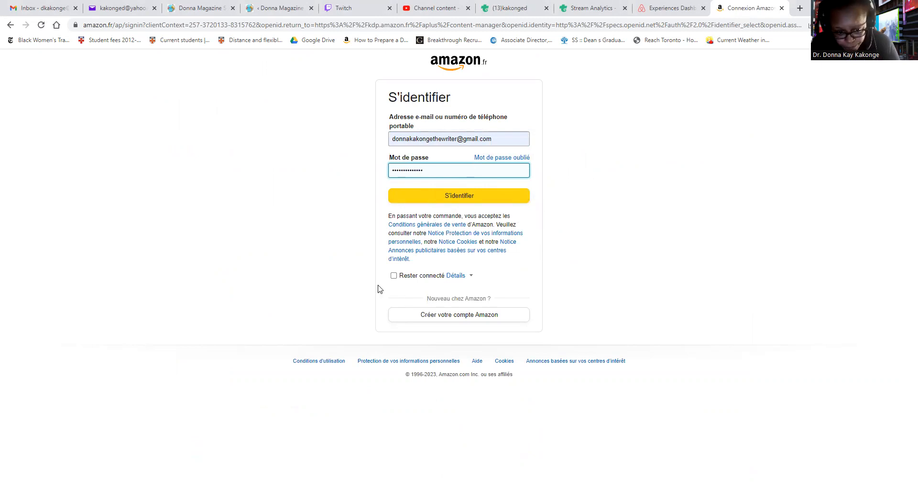
{"action": "left_click", "coordinate": [394, 278]}
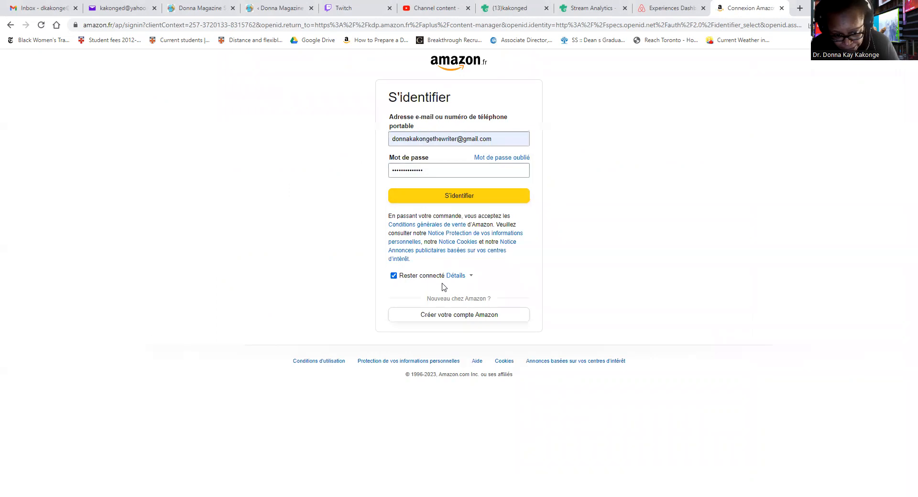
{"action": "left_click", "coordinate": [462, 200]}
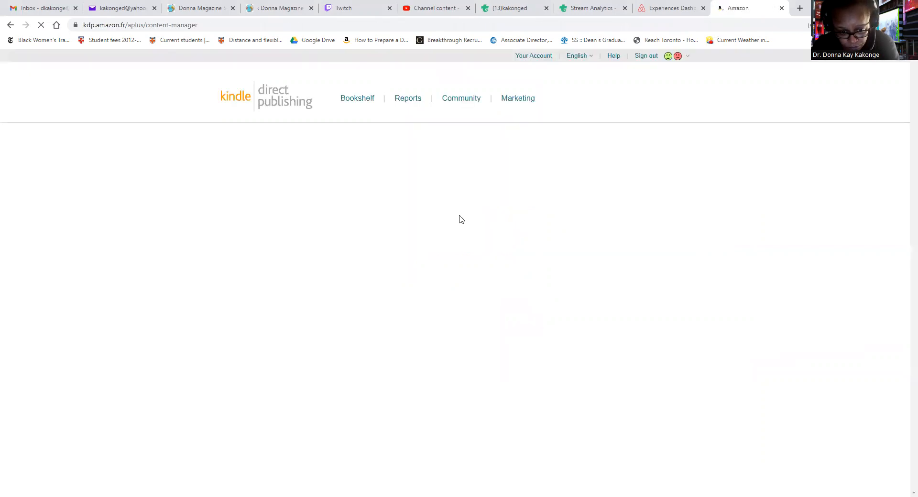
Search A+ content, including auto-created, for 'Donna Magazine', then start a new French A+ draft
{"action": "scroll", "coordinate": [445, 258], "scroll_direction": "down", "scroll_amount": 1}
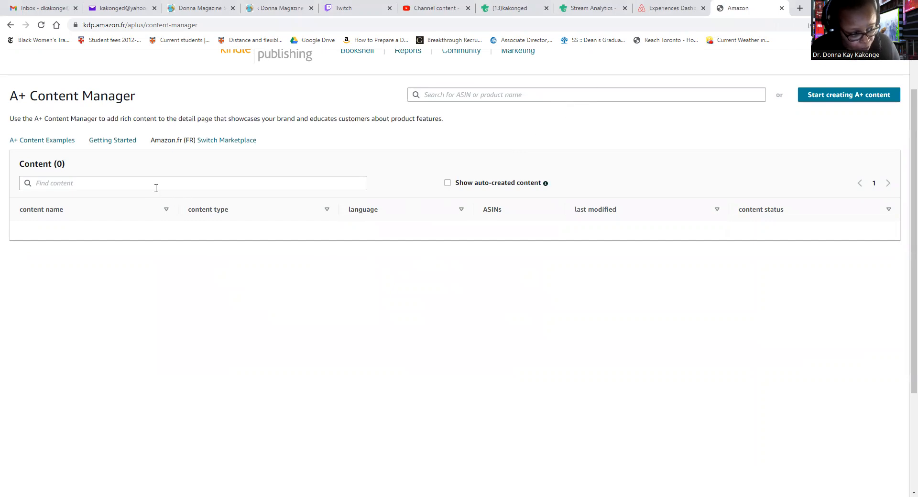
{"action": "left_click", "coordinate": [136, 183]}
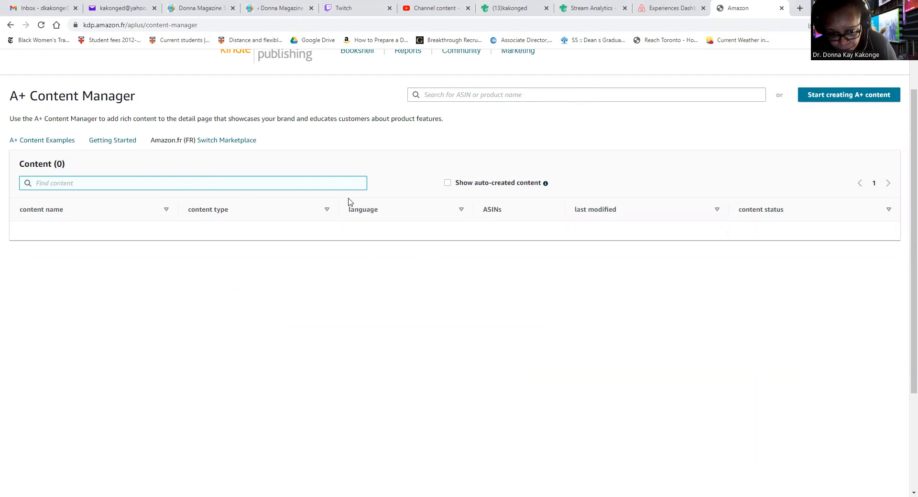
{"action": "left_click", "coordinate": [446, 185]}
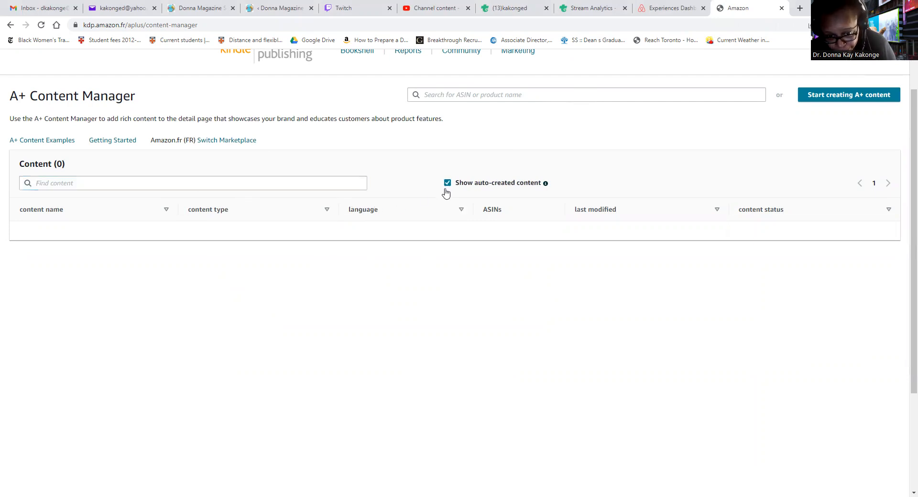
{"action": "left_click", "coordinate": [103, 186]}
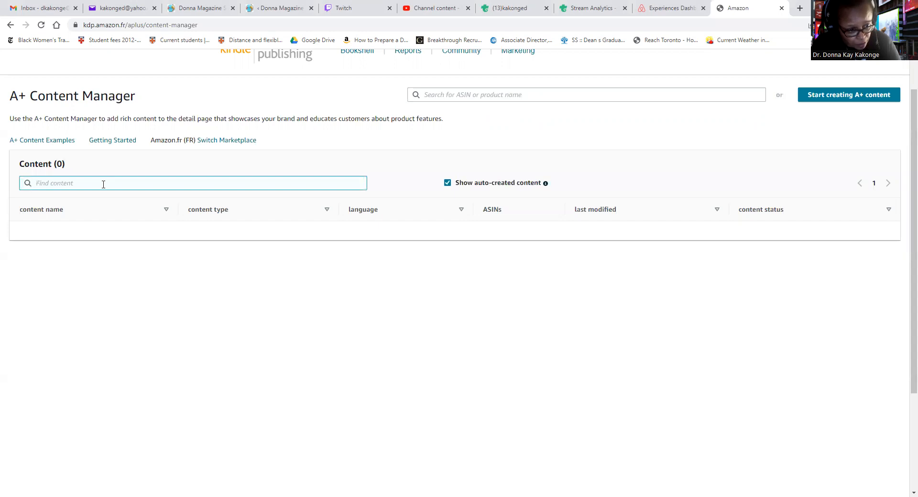
{"action": "type", "text": "Donna Magazine"}
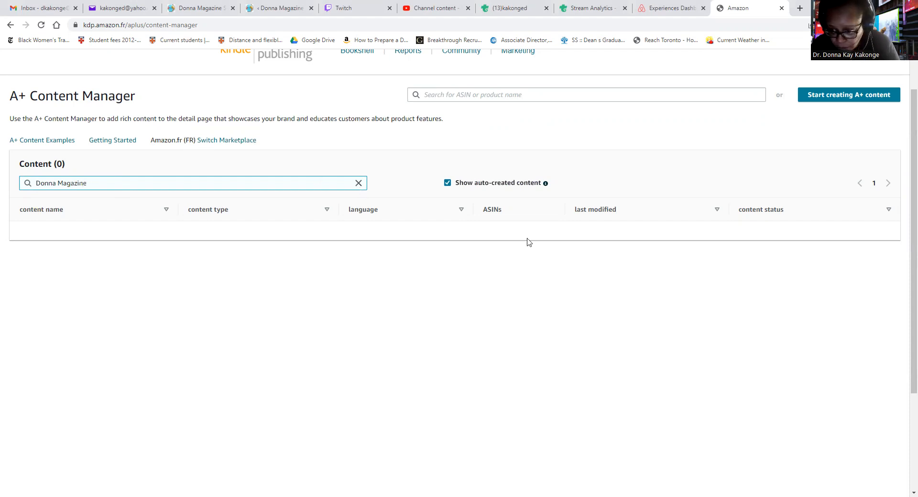
{"action": "scroll", "coordinate": [586, 260], "scroll_direction": "up", "scroll_amount": 1}
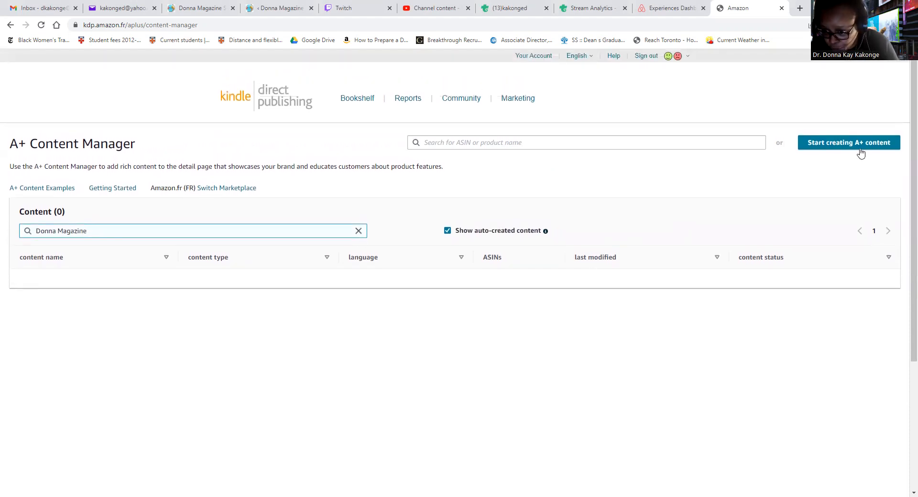
{"action": "left_click", "coordinate": [863, 149]}
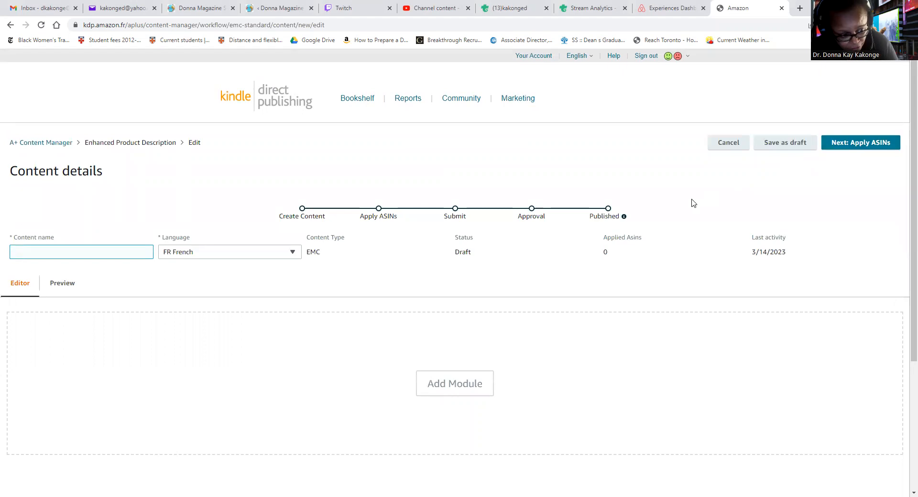
Insert a Standard Image Header With Text module, which expects a 970:600 image and headline
{"action": "left_click", "coordinate": [467, 388]}
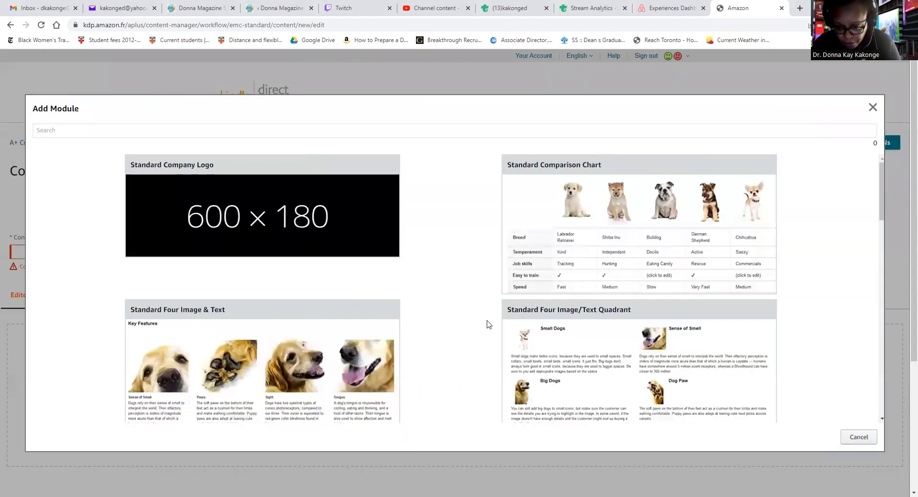
{"action": "scroll", "coordinate": [484, 324], "scroll_direction": "down", "scroll_amount": 7}
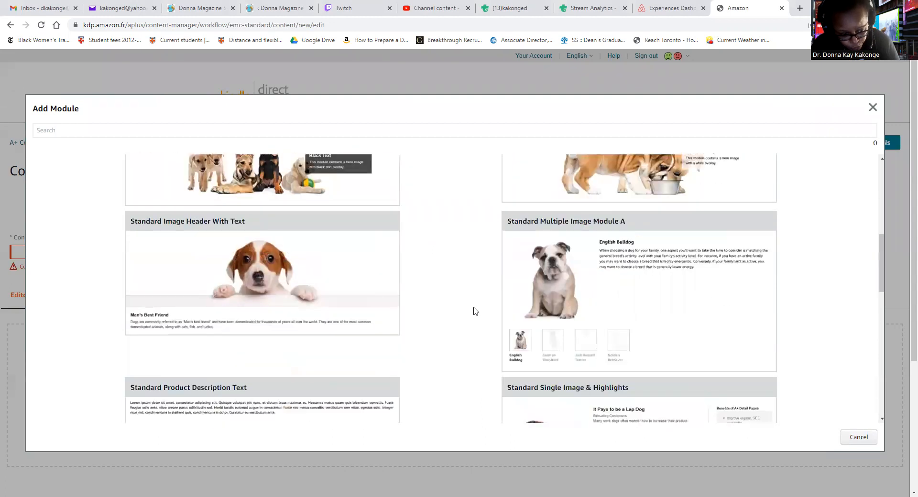
{"action": "left_click", "coordinate": [294, 294]}
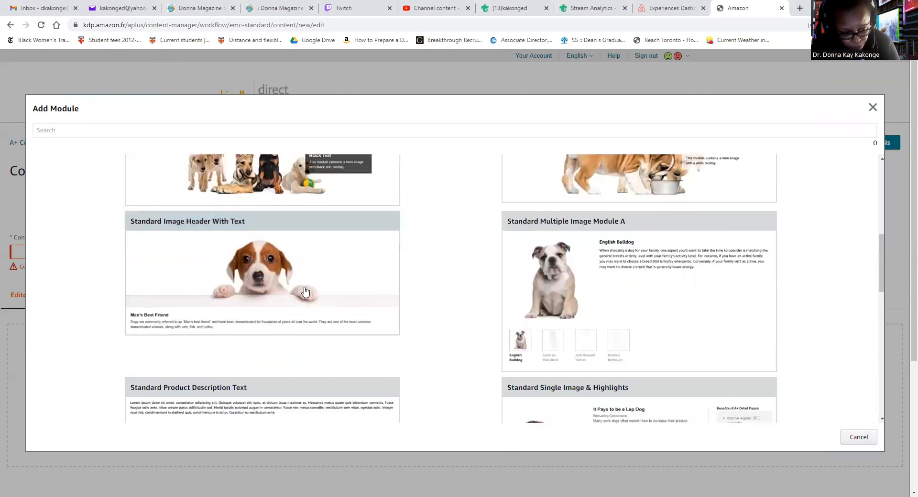
{"action": "scroll", "coordinate": [393, 331], "scroll_direction": "down", "scroll_amount": 3}
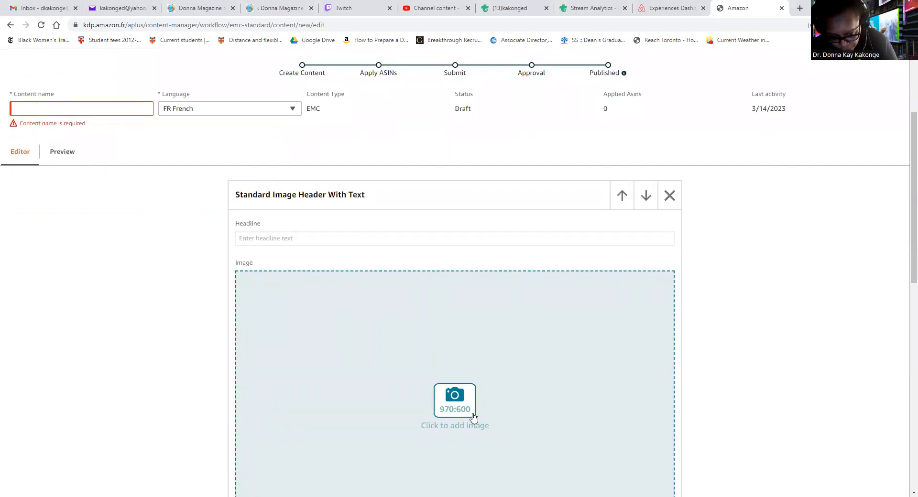
Google 'Be Funky' in a new tab and open the befunky.com photo editor site
{"action": "left_click", "coordinate": [799, 9]}
{"action": "type", "text": "www"}
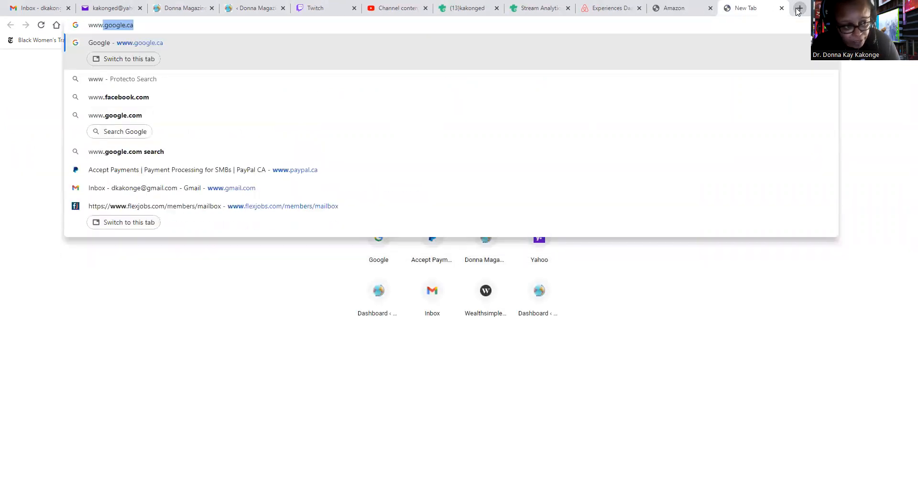
{"action": "key", "text": "Return"}
{"action": "type", "text": "Be "}
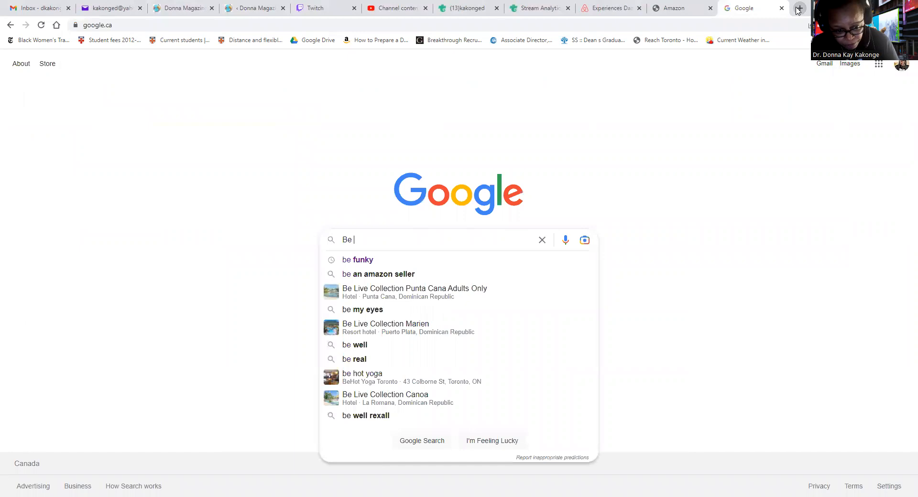
{"action": "type", "text": "Funky"}
{"action": "key", "text": "Return"}
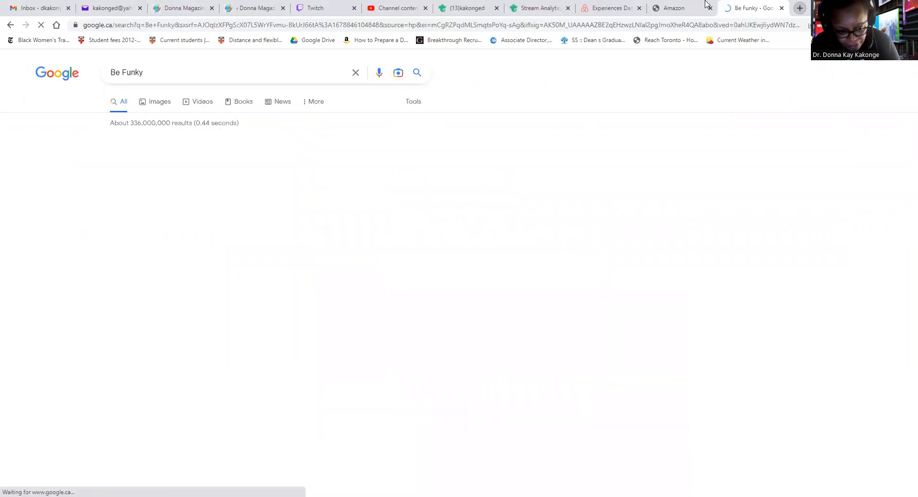
{"action": "left_click", "coordinate": [171, 165]}
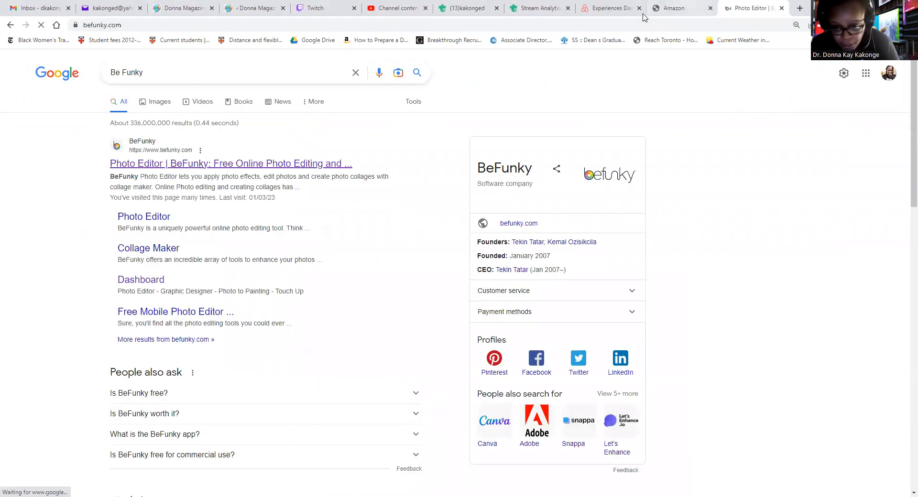
{"action": "left_click", "coordinate": [666, 9]}
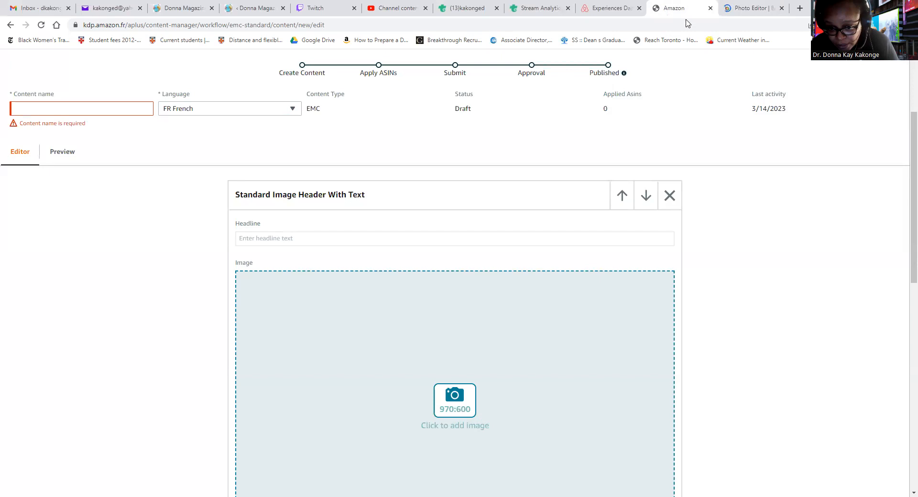
Log in to BeFunky with the saved account e-mail and password
{"action": "left_click", "coordinate": [740, 11]}
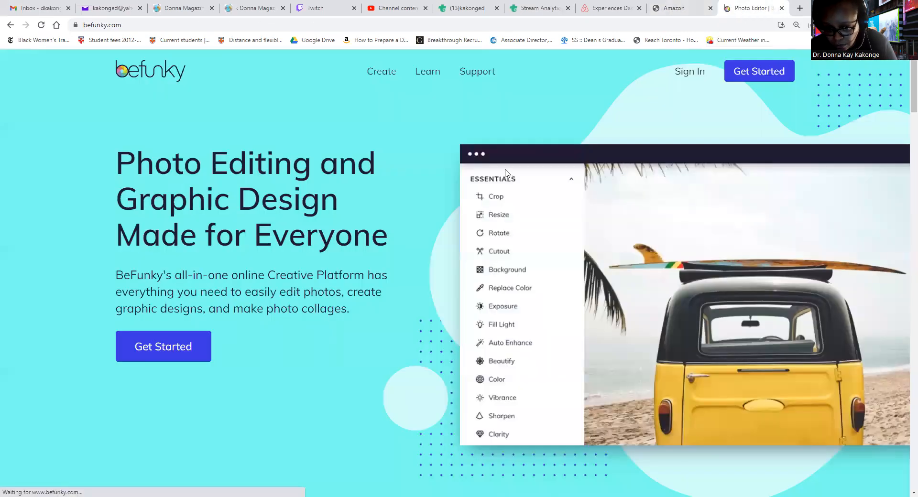
{"action": "left_click", "coordinate": [691, 72]}
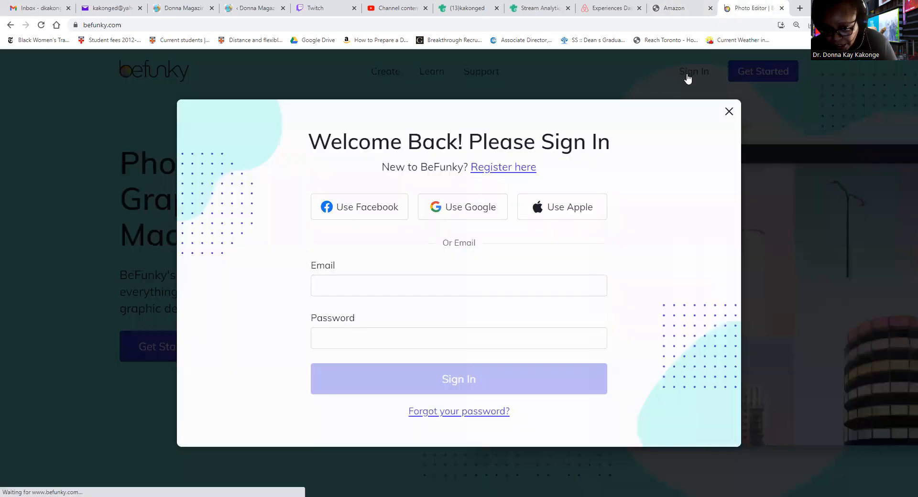
{"action": "left_click", "coordinate": [389, 285]}
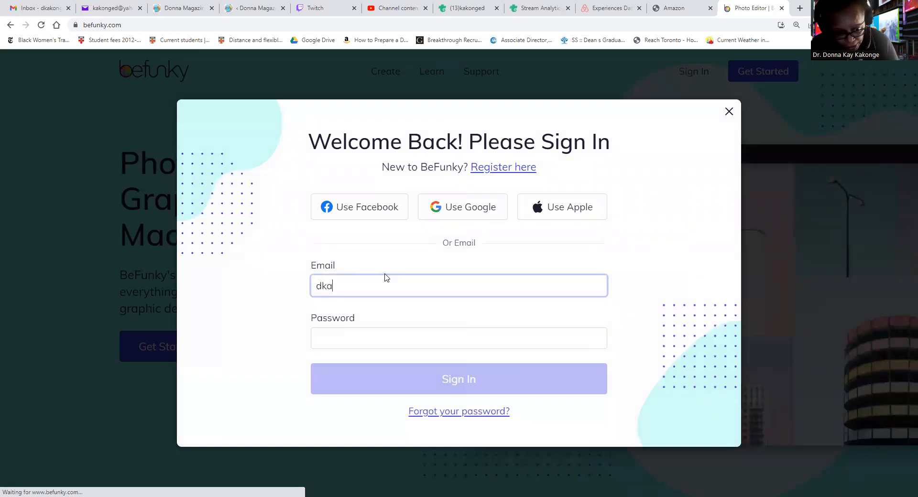
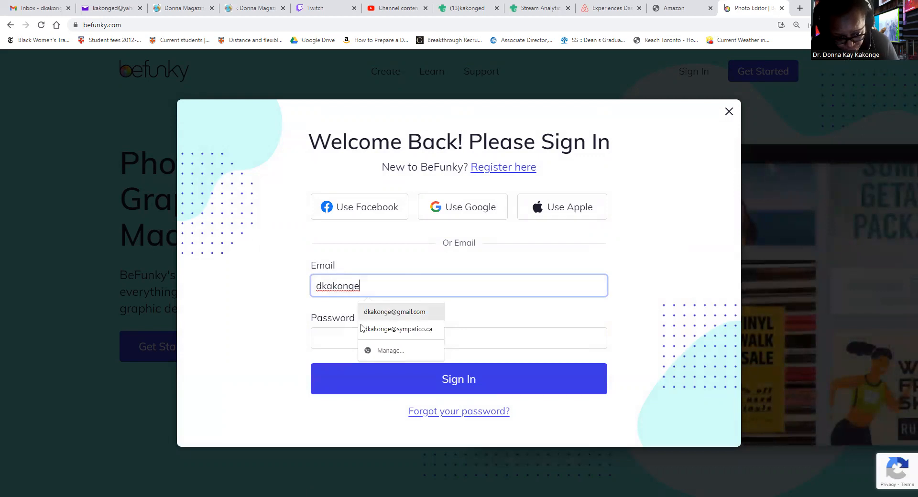
{"action": "left_click", "coordinate": [373, 318]}
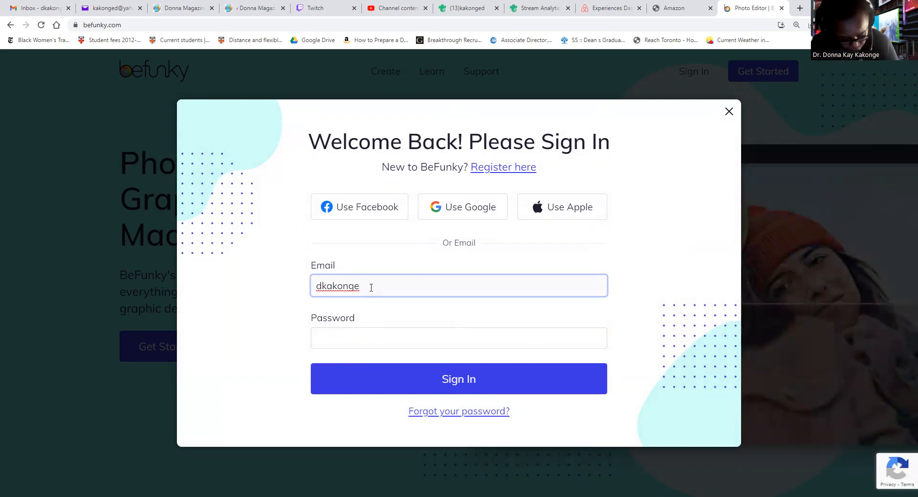
{"action": "type", "text": "@gmail.com"}
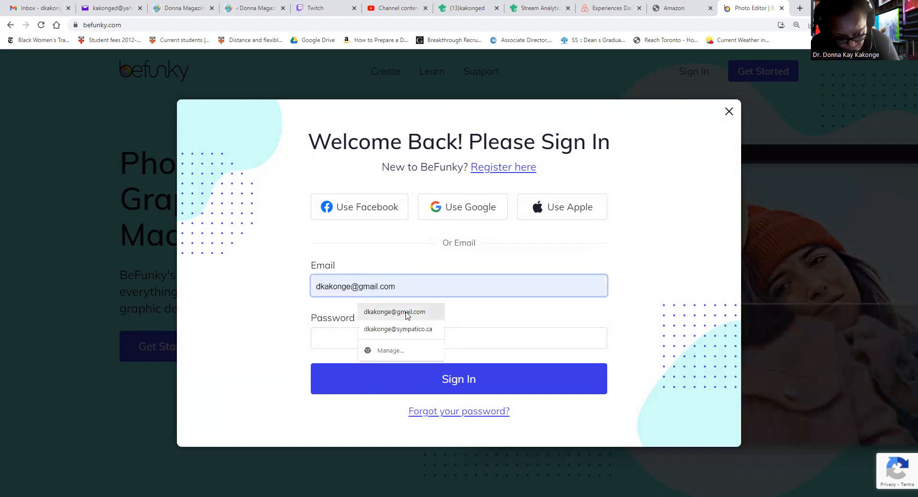
{"action": "left_click", "coordinate": [391, 312]}
{"action": "left_click", "coordinate": [374, 337]}
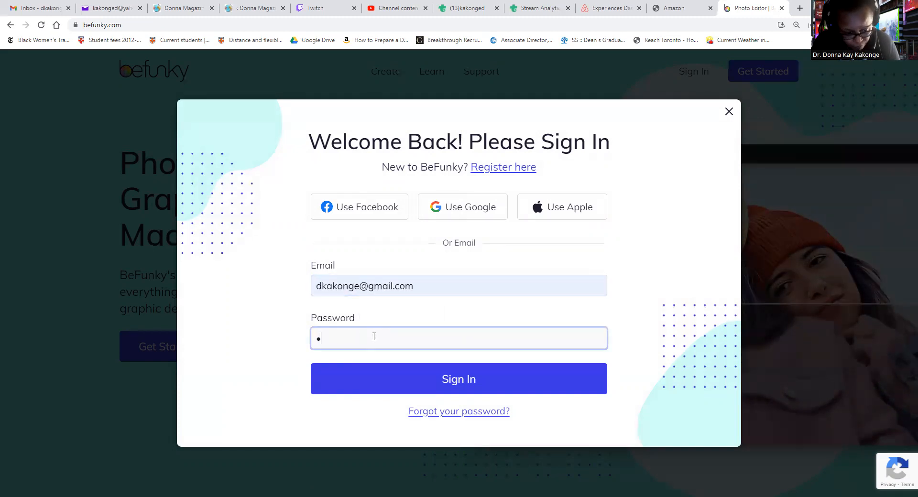
{"action": "type", "text": "*"}
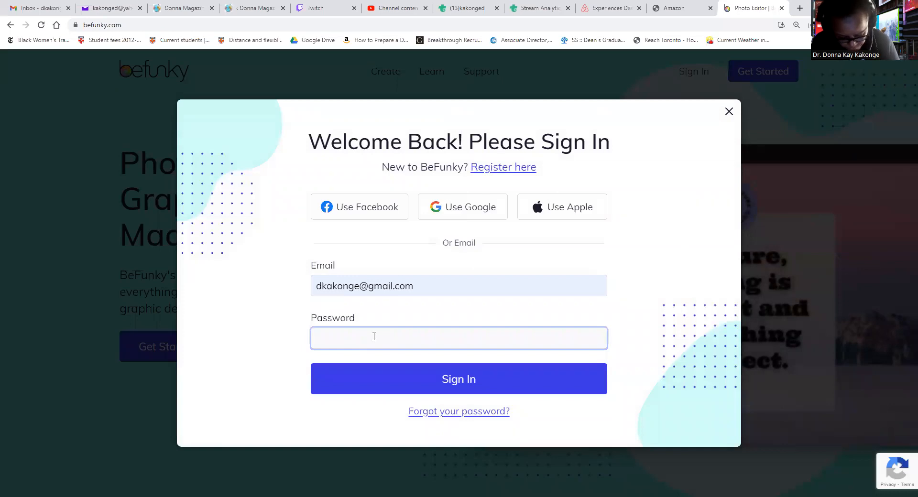
{"action": "type", "text": "******"}
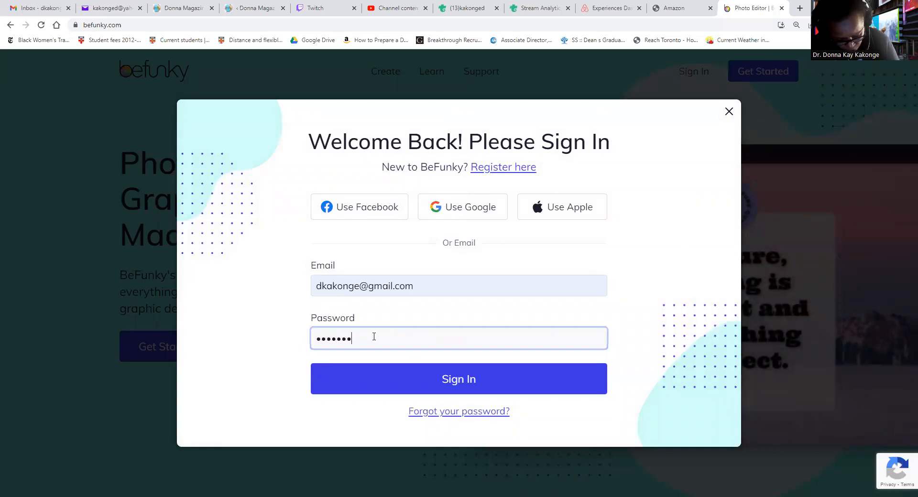
{"action": "type", "text": "******"}
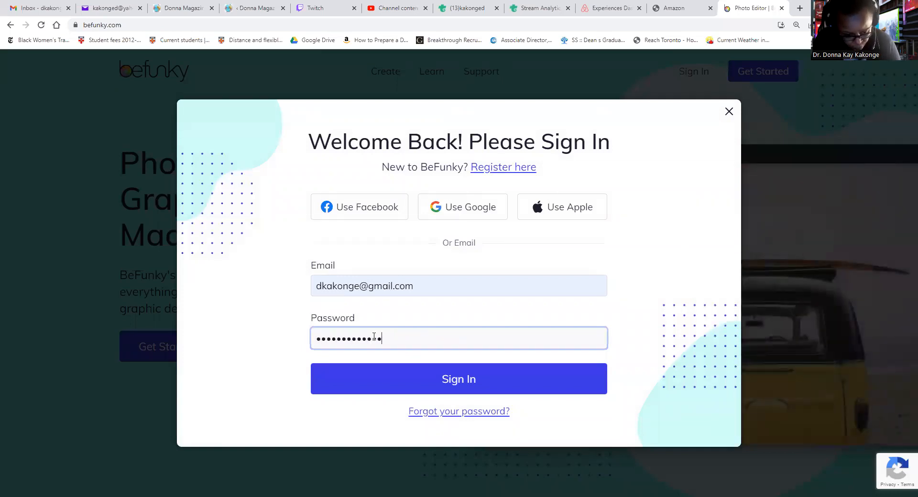
{"action": "left_click", "coordinate": [387, 385]}
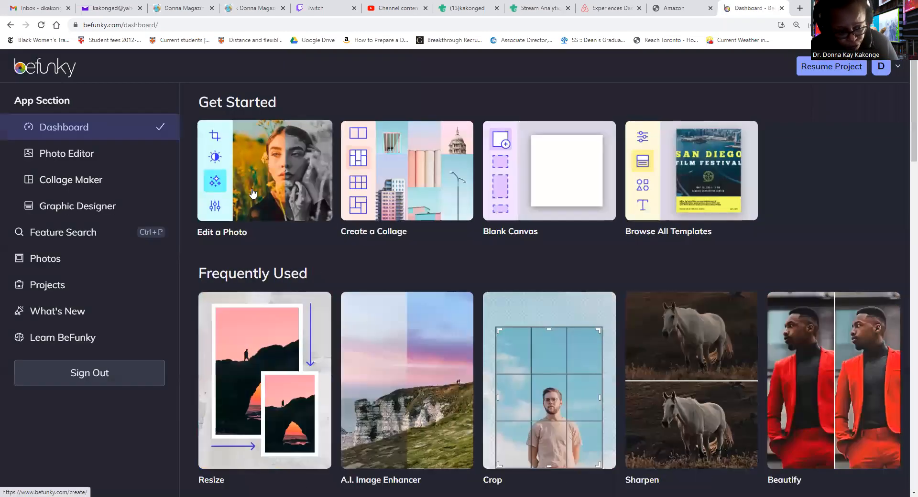
Begin a fresh, empty Photo Editor project through Edit a Photo and Start New
{"action": "left_click", "coordinate": [254, 193]}
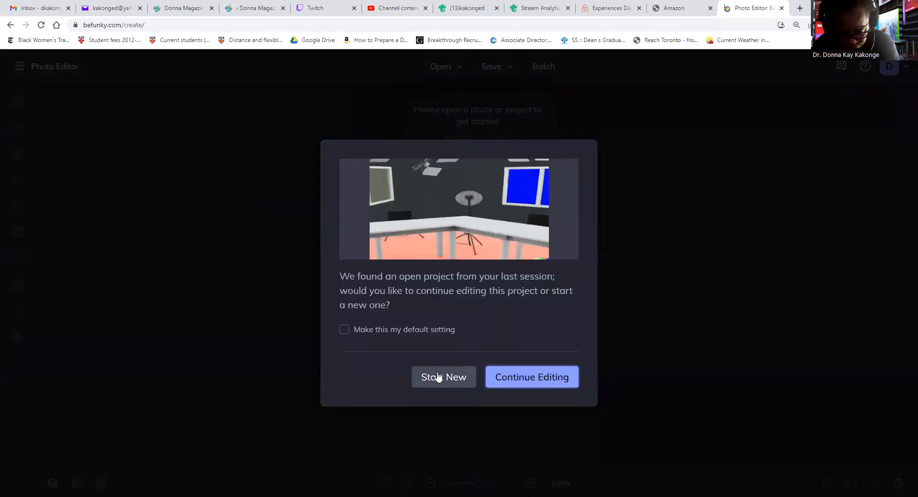
{"action": "left_click", "coordinate": [434, 374]}
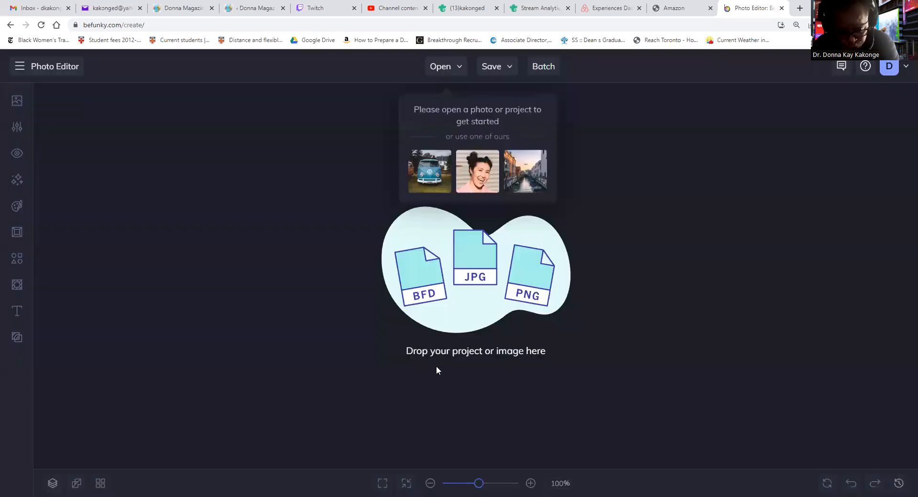
{"action": "left_click", "coordinate": [453, 67]}
Open the Donna Magazine banner from the Thumbnails folder on the computer in the Photo Editor
{"action": "left_click", "coordinate": [478, 113]}
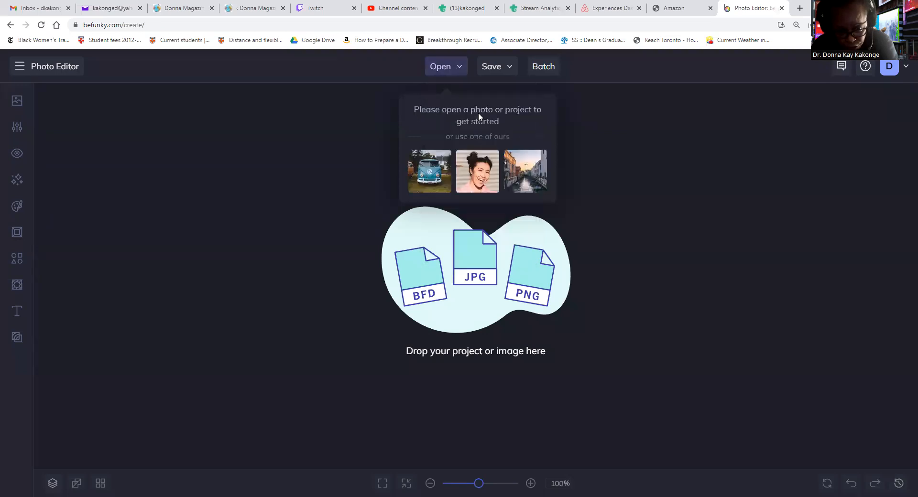
{"action": "scroll", "coordinate": [36, 124], "scroll_direction": "up", "scroll_amount": 2}
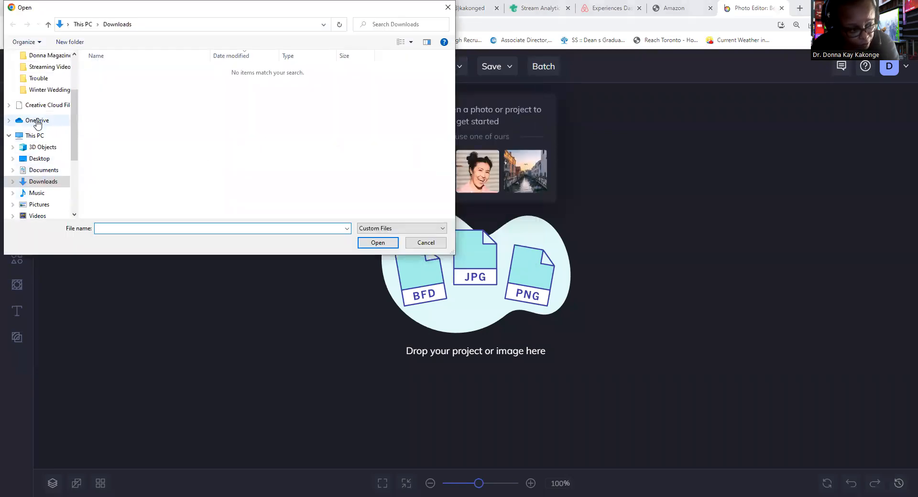
{"action": "scroll", "coordinate": [48, 125], "scroll_direction": "up", "scroll_amount": 3}
{"action": "left_click", "coordinate": [48, 125]}
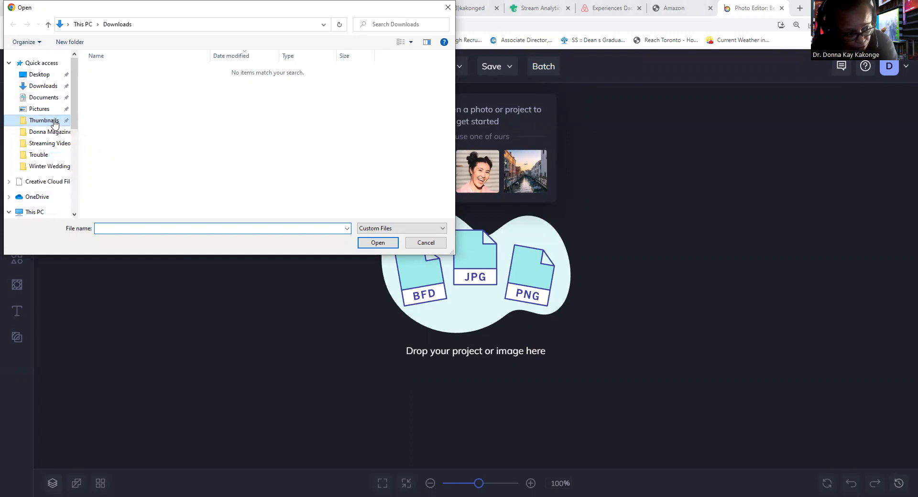
{"action": "left_click", "coordinate": [163, 136]}
{"action": "key", "text": "Return"}
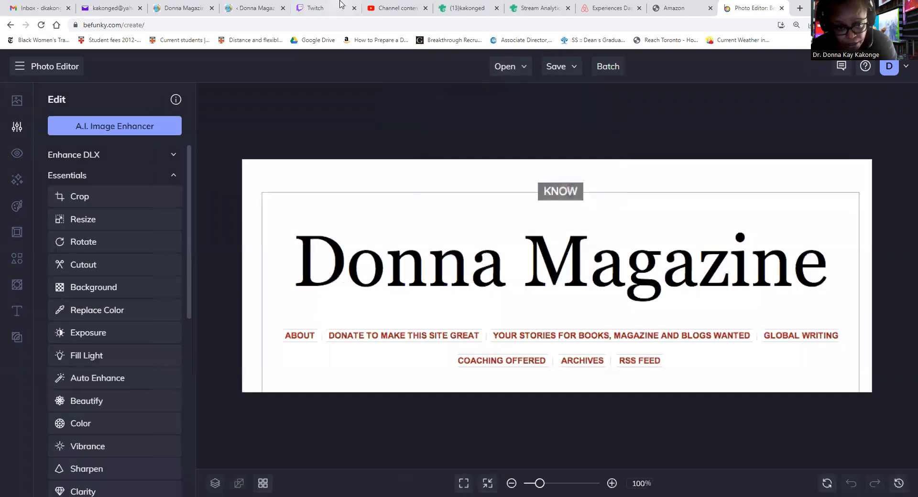
{"action": "left_click", "coordinate": [675, 14]}
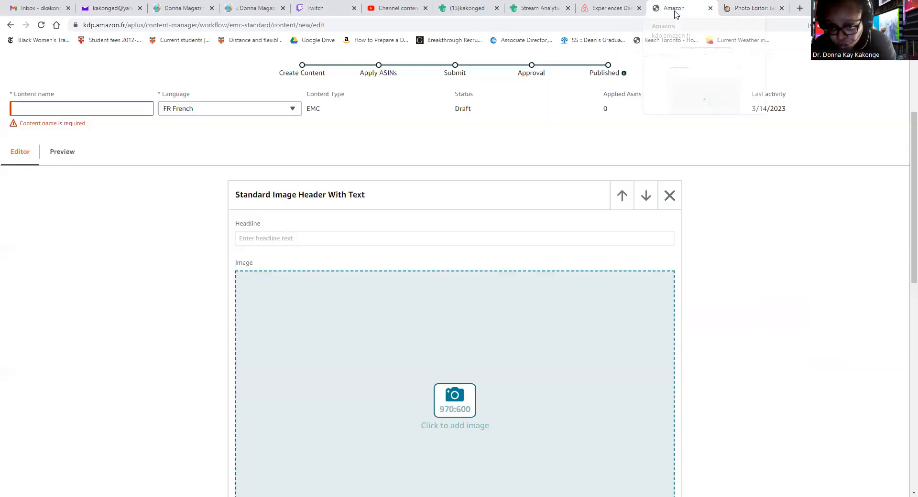
{"action": "left_click", "coordinate": [748, 10]}
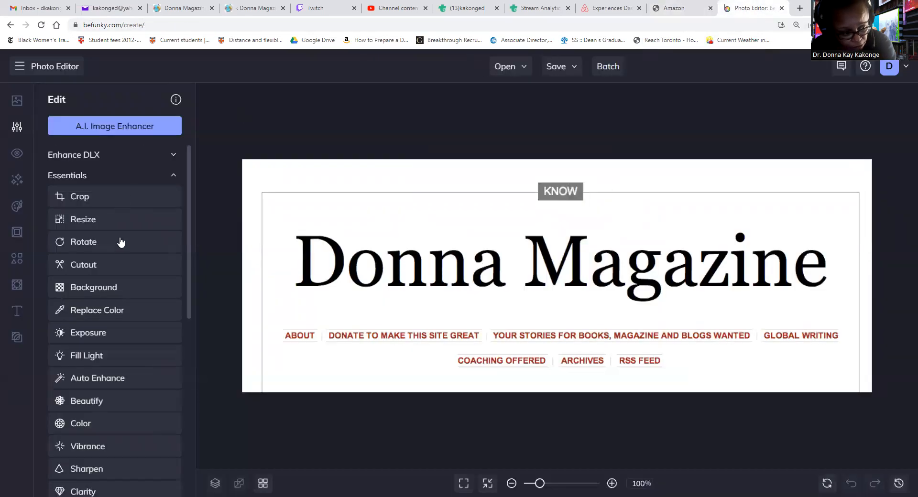
Resize the banner to 970 × 600 px with Lock Aspect Ratio turned off
{"action": "left_click", "coordinate": [130, 221]}
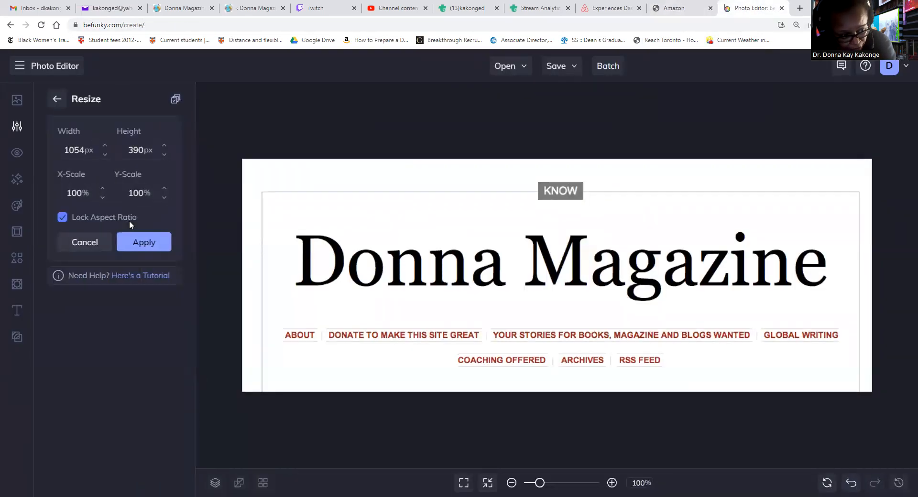
{"action": "left_click", "coordinate": [65, 216]}
{"action": "double_click", "coordinate": [84, 151]}
{"action": "type", "text": "970"}
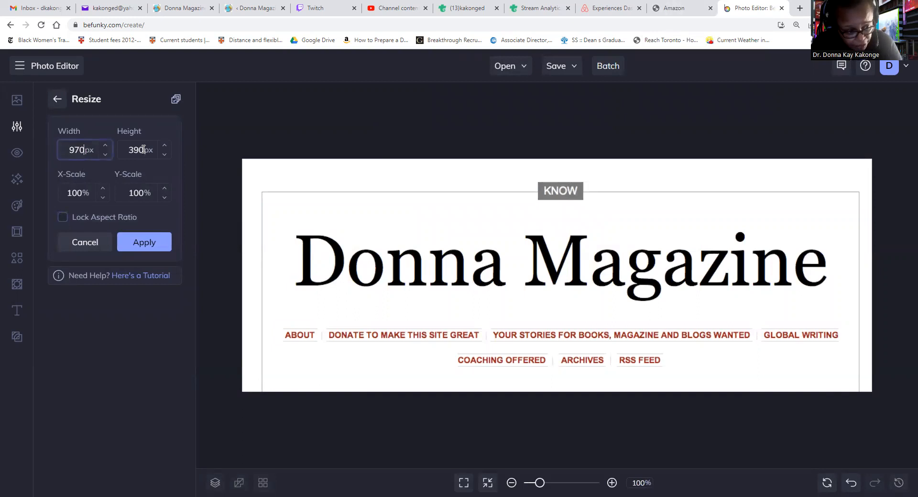
{"action": "double_click", "coordinate": [142, 149]}
{"action": "type", "text": "600"}
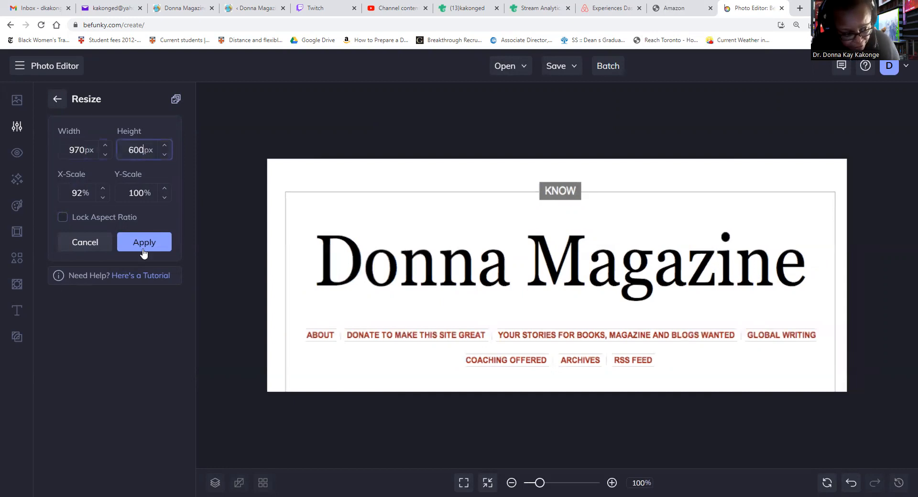
{"action": "left_click", "coordinate": [142, 247]}
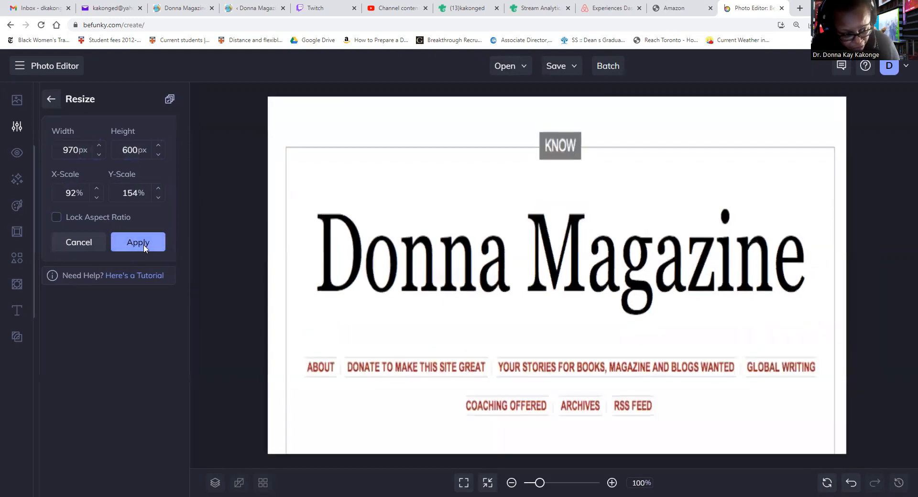
{"action": "left_click", "coordinate": [569, 67]}
Download the banner as the JPG 'Amazon A+ Content Image' and dismiss the download message
{"action": "left_click", "coordinate": [593, 109]}
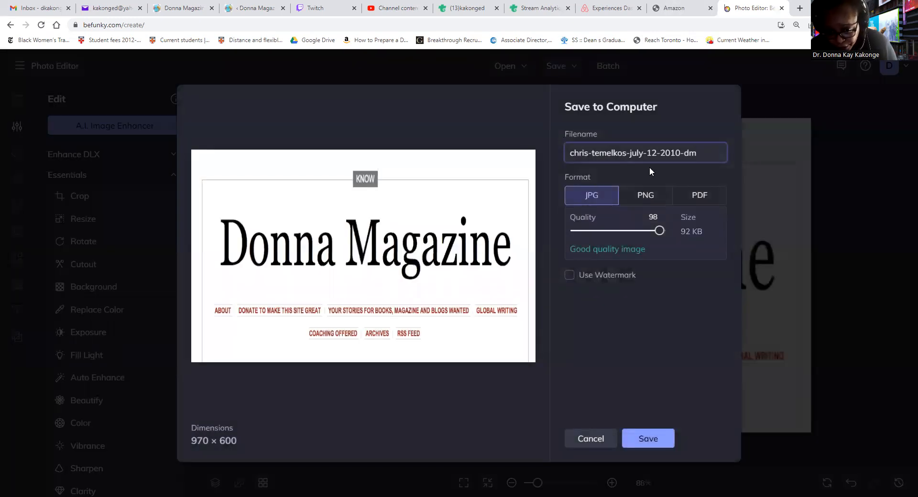
{"action": "key", "text": "BackSpace"}
{"action": "key", "text": "BackSpace"}
{"action": "key", "text": "BackSpace"}
{"action": "key", "text": "BackSpace"}
{"action": "key", "text": "BackSpace"}
{"action": "key", "text": "BackSpace"}
{"action": "key", "text": "BackSpace"}
{"action": "key", "text": "BackSpace"}
{"action": "key", "text": "BackSpace"}
{"action": "key", "text": "BackSpace"}
{"action": "key", "text": "BackSpace"}
{"action": "key", "text": "BackSpace"}
{"action": "key", "text": "BackSpace"}
{"action": "key", "text": "BackSpace"}
{"action": "key", "text": "BackSpace"}
{"action": "key", "text": "BackSpace"}
{"action": "key", "text": "BackSpace"}
{"action": "key", "text": "BackSpace"}
{"action": "key", "text": "BackSpace"}
{"action": "key", "text": "BackSpace"}
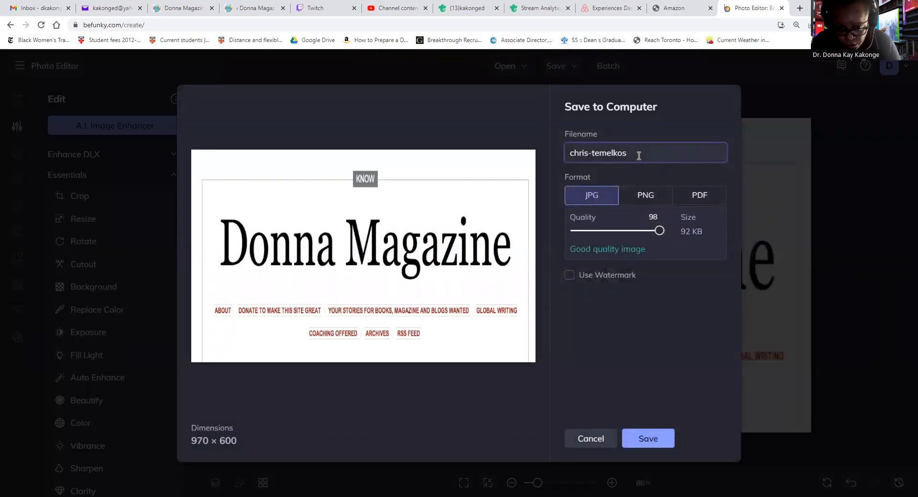
{"action": "type", "text": "Amazon A"}
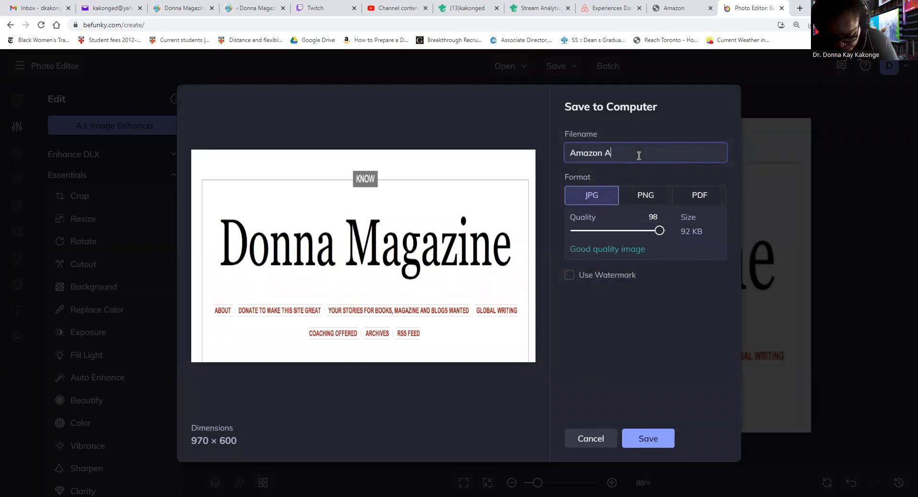
{"action": "type", "text": "+ Conte"}
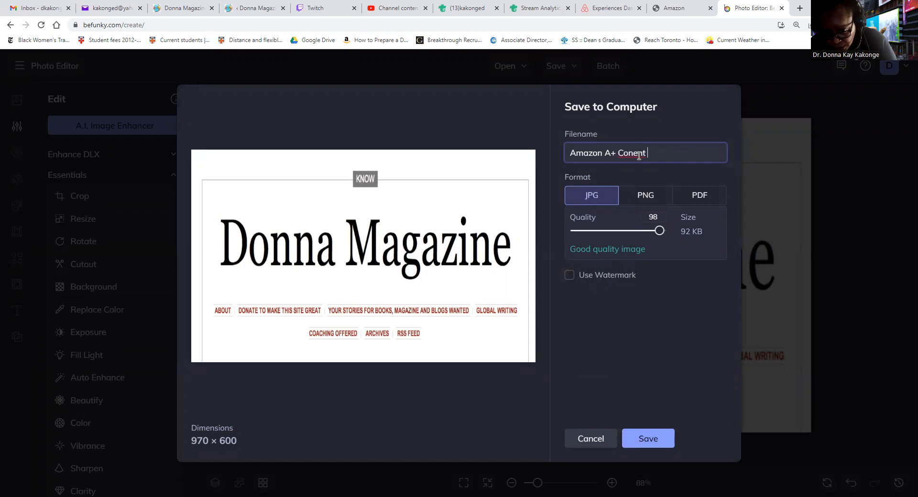
{"action": "type", "text": "nt Image"}
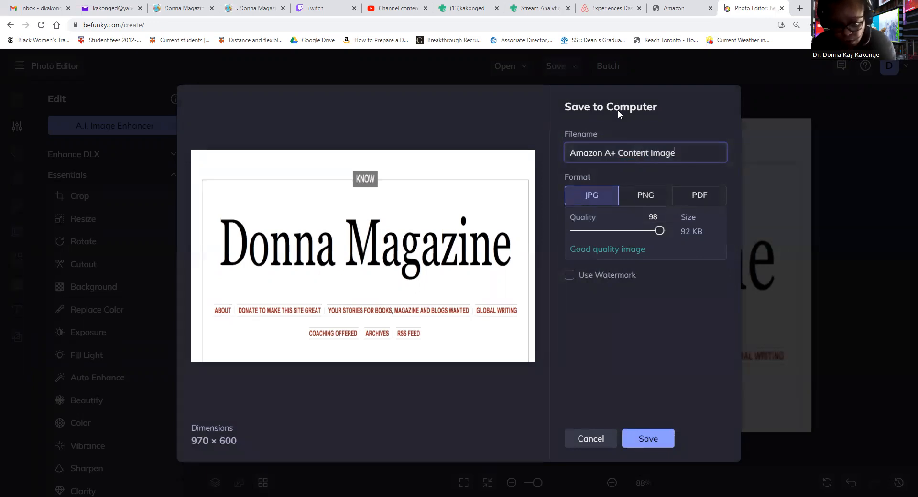
{"action": "key", "text": "Return"}
{"action": "left_click", "coordinate": [382, 244]}
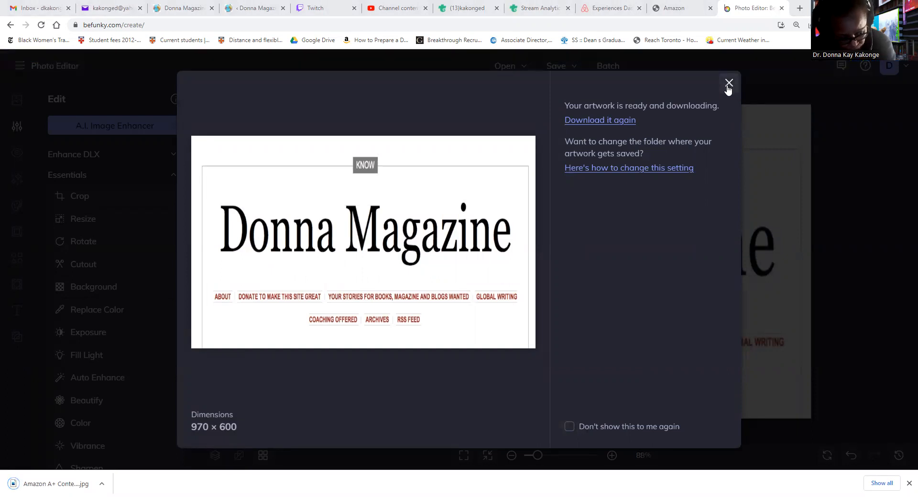
{"action": "left_click", "coordinate": [727, 86]}
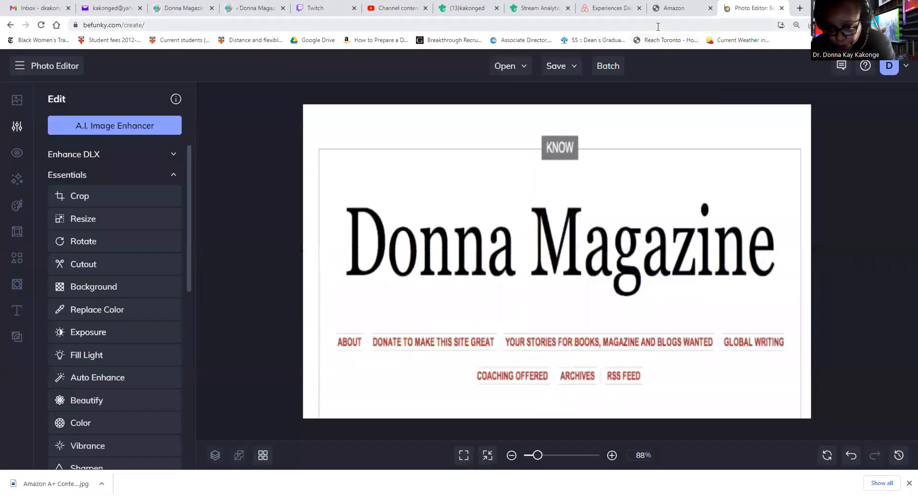
Upload the A+ Content Image JPG from Downloads to the header module with keywords 'Donna Magazine'
{"action": "left_click", "coordinate": [670, 10]}
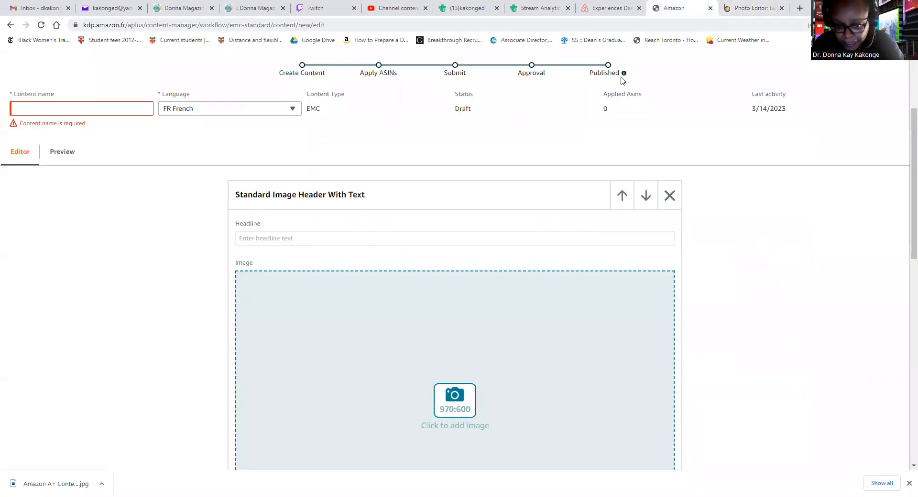
{"action": "left_click", "coordinate": [454, 406]}
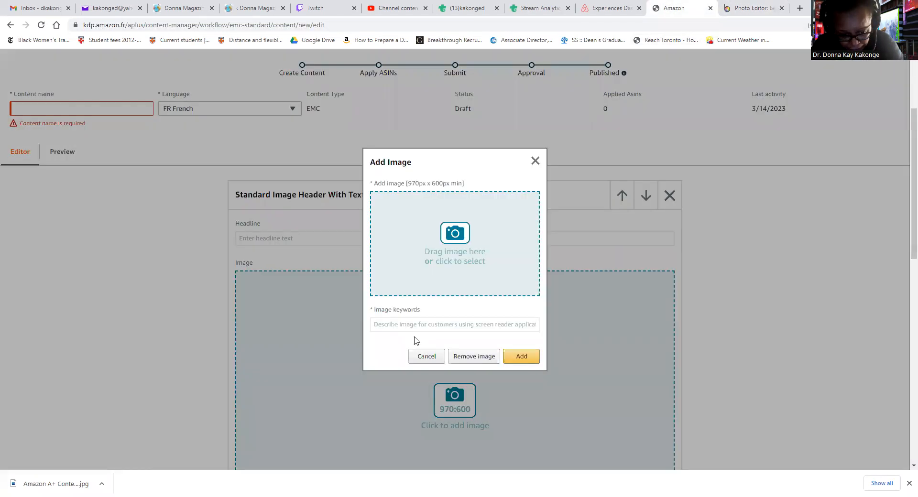
{"action": "left_click", "coordinate": [460, 238]}
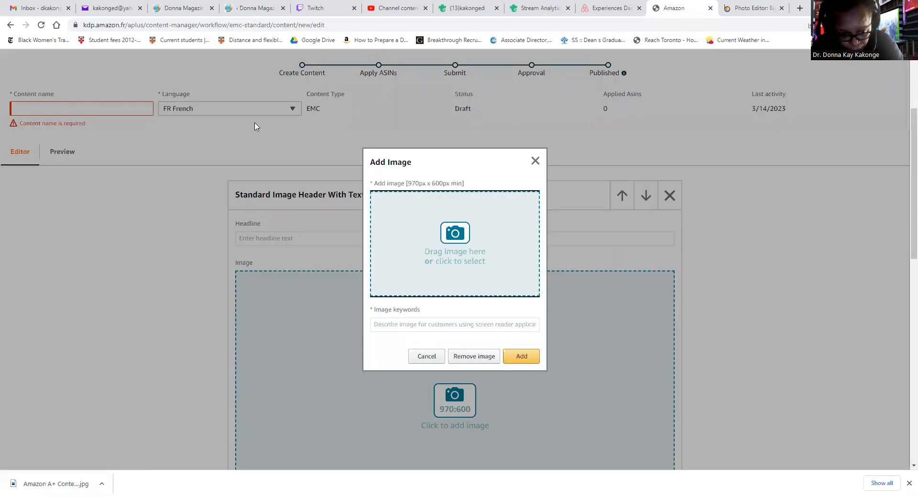
{"action": "scroll", "coordinate": [43, 117], "scroll_direction": "up", "scroll_amount": 3}
{"action": "left_click", "coordinate": [59, 89]}
{"action": "double_click", "coordinate": [133, 83]}
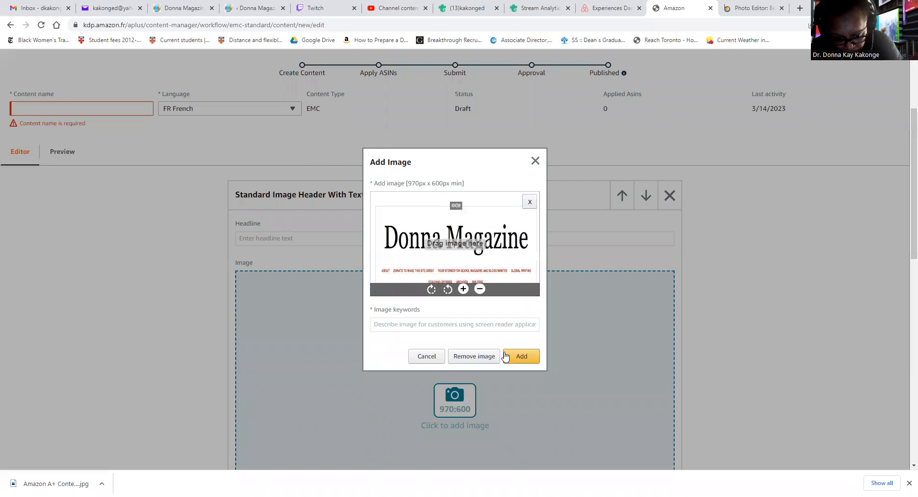
{"action": "left_click", "coordinate": [436, 326]}
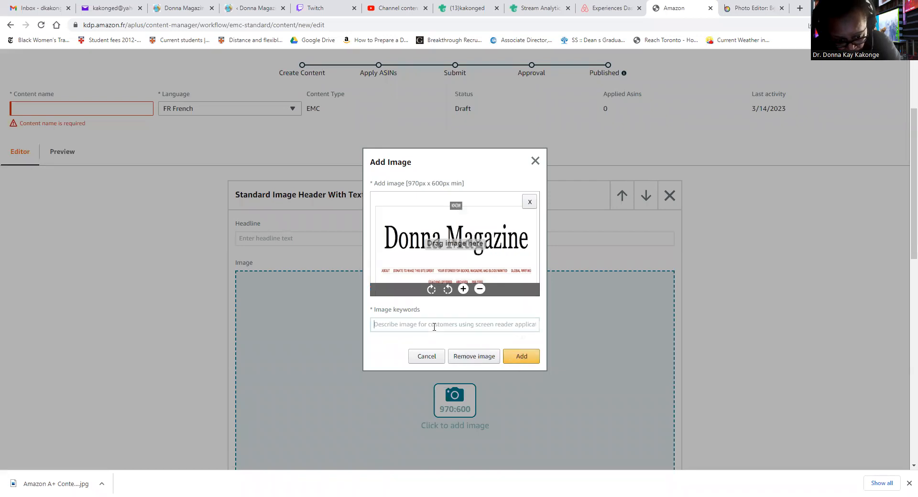
{"action": "type", "text": "Donna Magazine"}
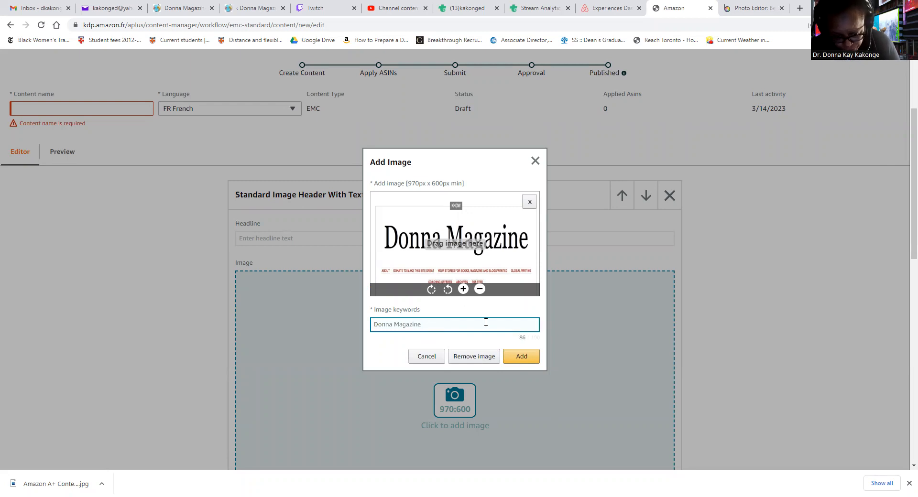
{"action": "left_click", "coordinate": [520, 357]}
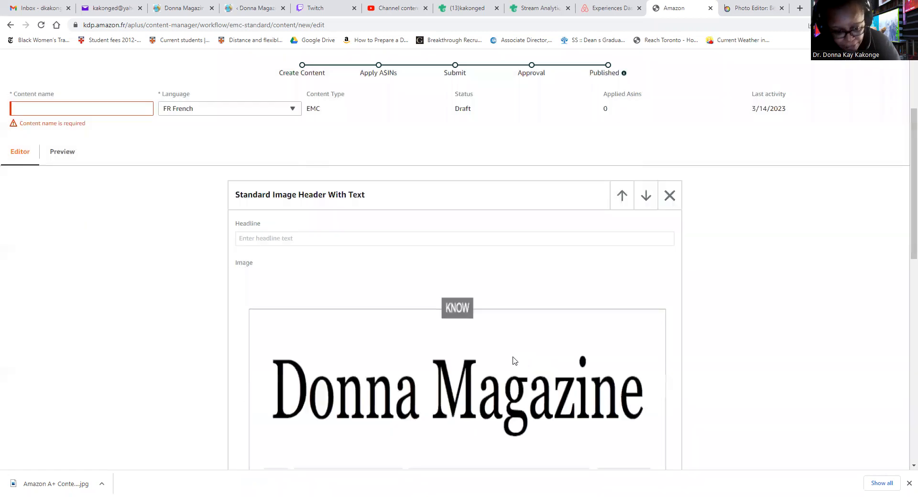
Enter 'Donna Magazine' as the text of both headline fields
{"action": "scroll", "coordinate": [506, 358], "scroll_direction": "down", "scroll_amount": 2}
{"action": "left_click", "coordinate": [301, 143]}
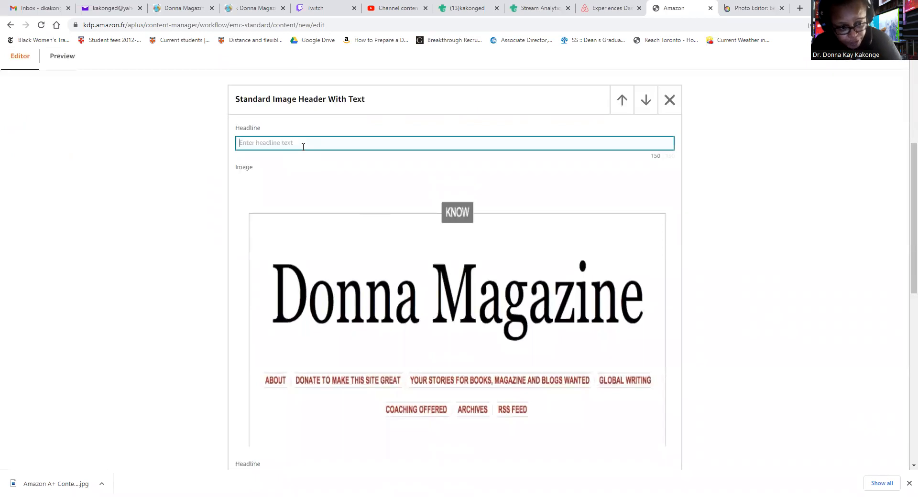
{"action": "type", "text": "Donna Magazine"}
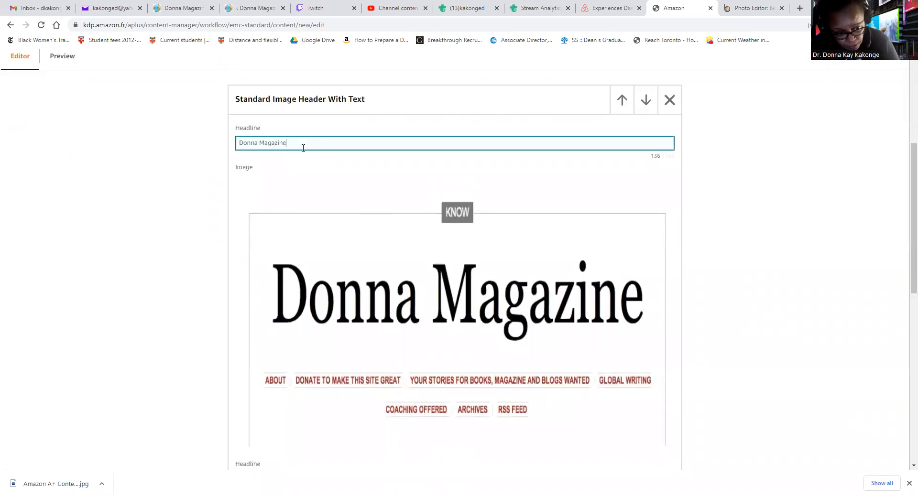
{"action": "scroll", "coordinate": [275, 282], "scroll_direction": "down", "scroll_amount": 6}
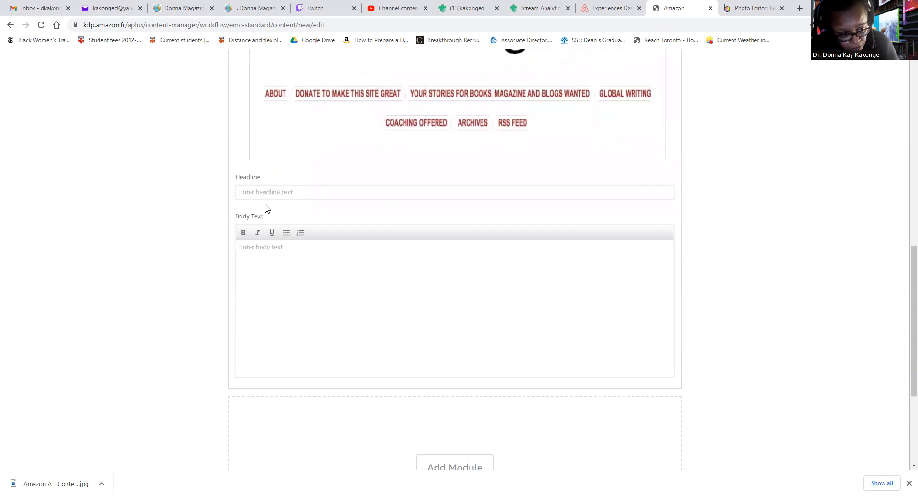
{"action": "left_click", "coordinate": [273, 193]}
{"action": "type", "text": "Donna Magazine"}
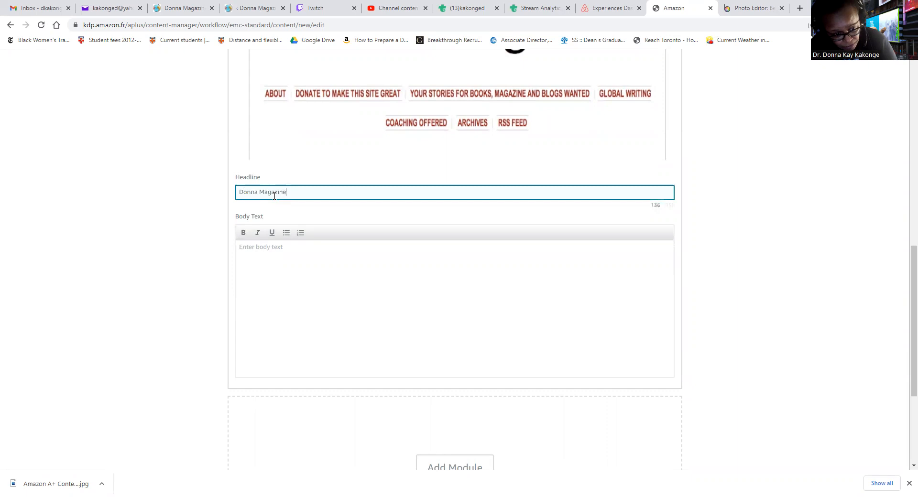
Set the module's body text to 'Great books!'
{"action": "left_click", "coordinate": [276, 246]}
{"action": "type", "text": "G"}
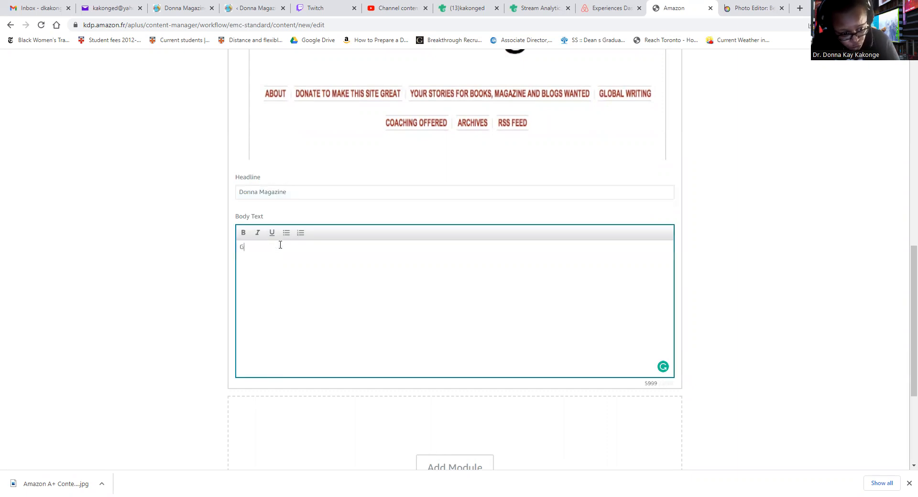
{"action": "type", "text": "reat bpo"}
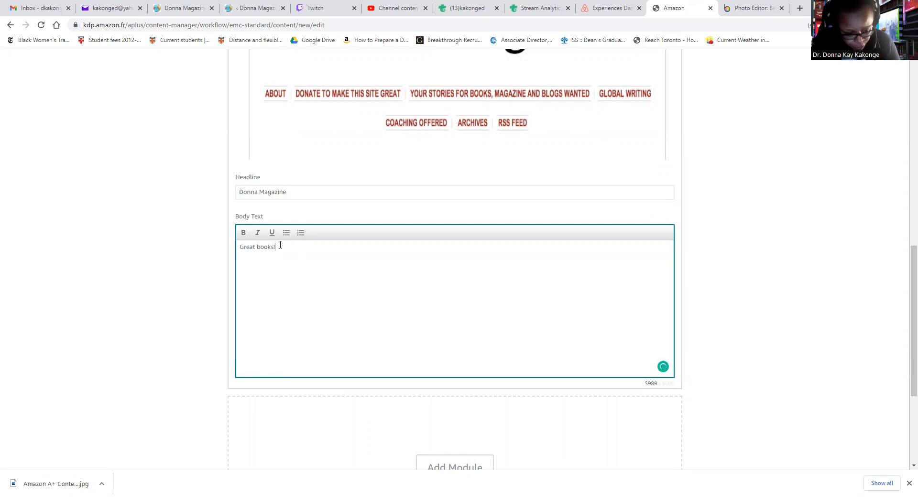
{"action": "scroll", "coordinate": [281, 260], "scroll_direction": "down", "scroll_amount": 2}
{"action": "scroll", "coordinate": [289, 268], "scroll_direction": "up", "scroll_amount": 12}
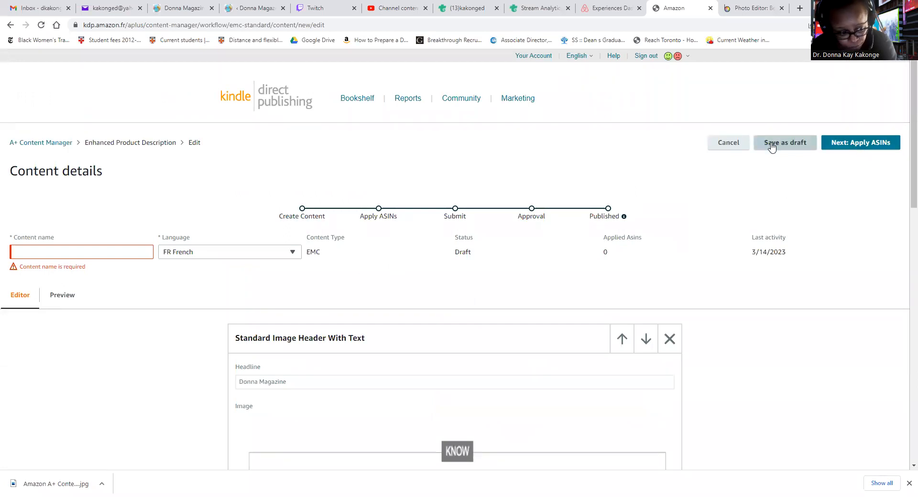
Fill the content name with the 'Donna Magazine' suggestion and continue to Apply ASINs
{"action": "left_click", "coordinate": [80, 255]}
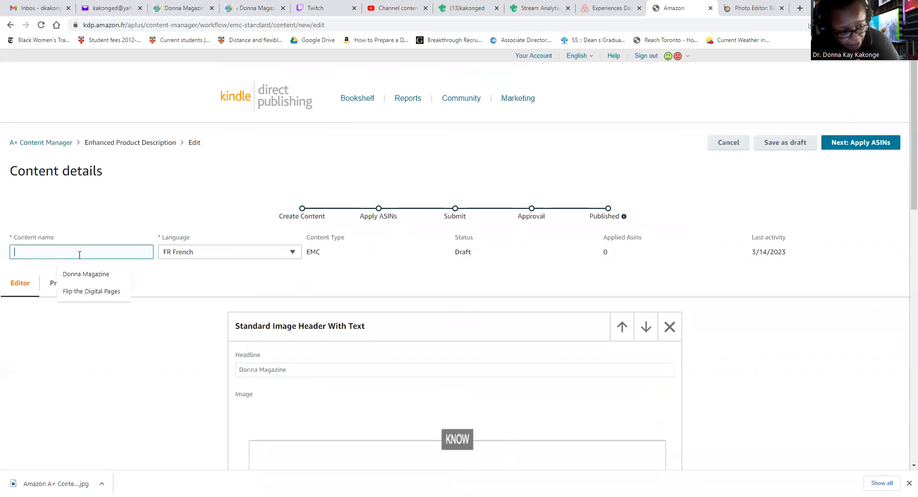
{"action": "type", "text": "Donna Magazine"}
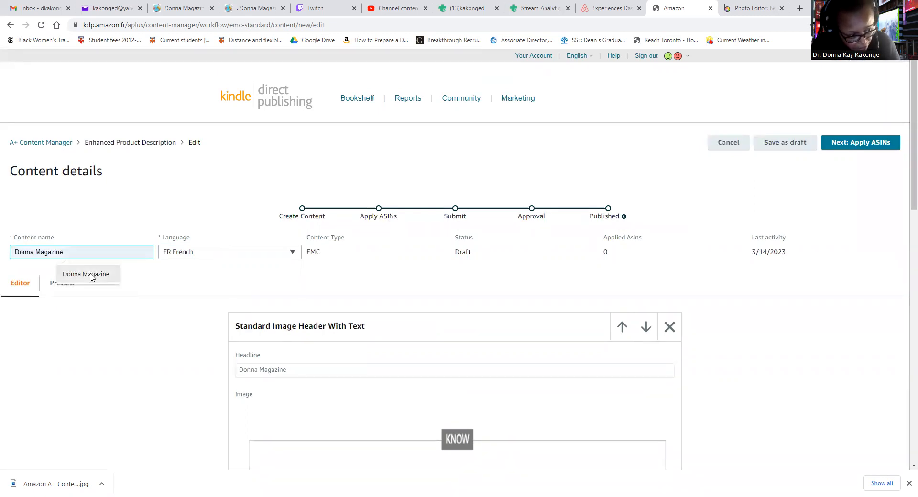
{"action": "left_click", "coordinate": [92, 275]}
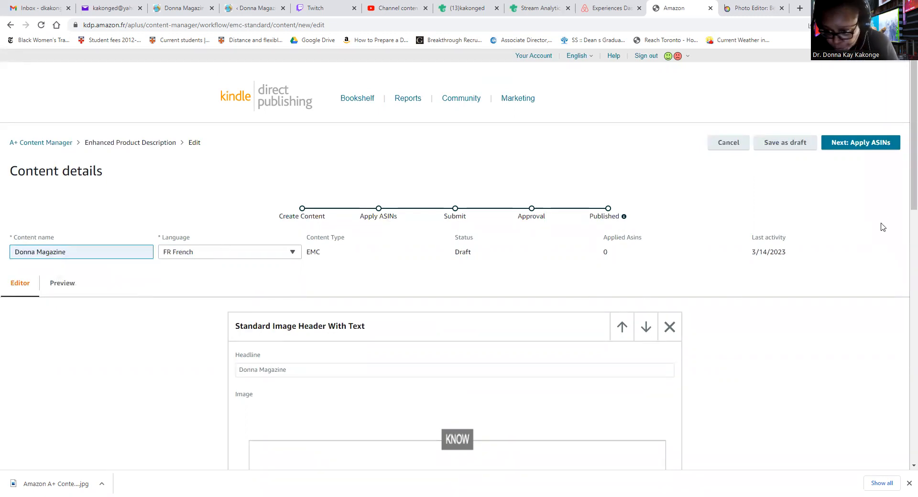
{"action": "left_click", "coordinate": [870, 144]}
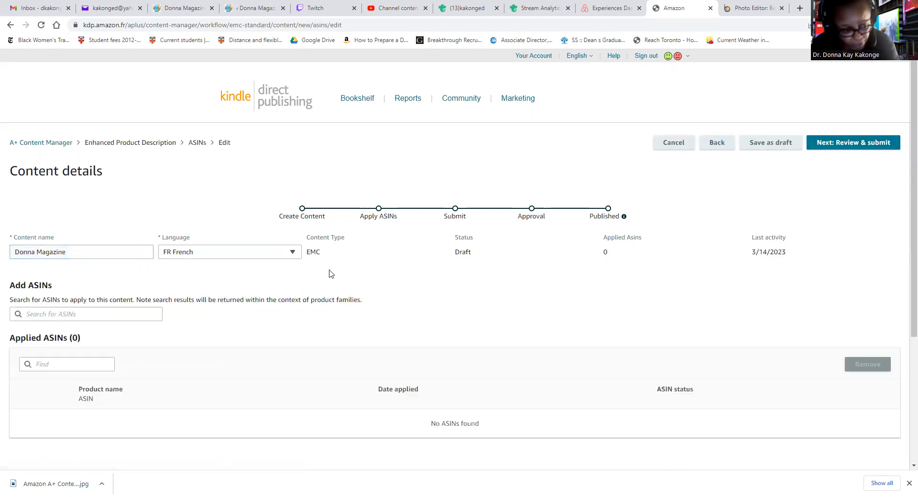
{"action": "left_click", "coordinate": [733, 9]}
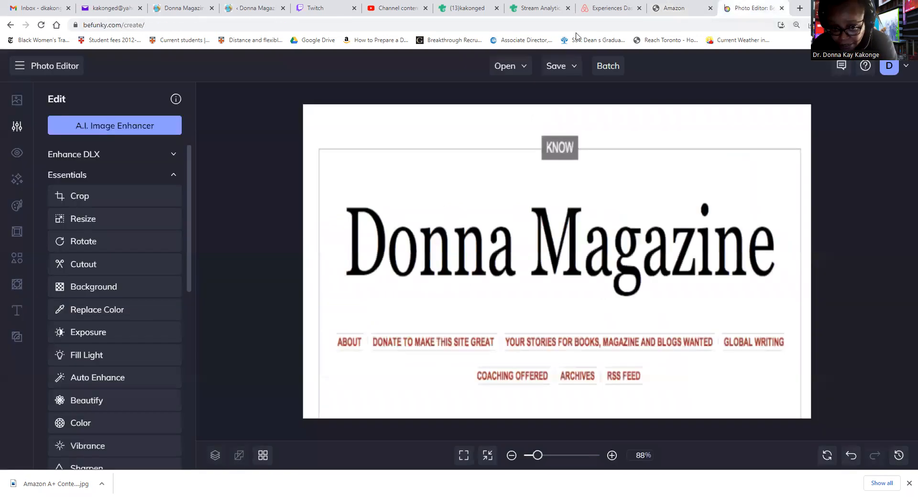
{"action": "left_click", "coordinate": [579, 26]}
{"action": "type", "text": "www.google.ca"}
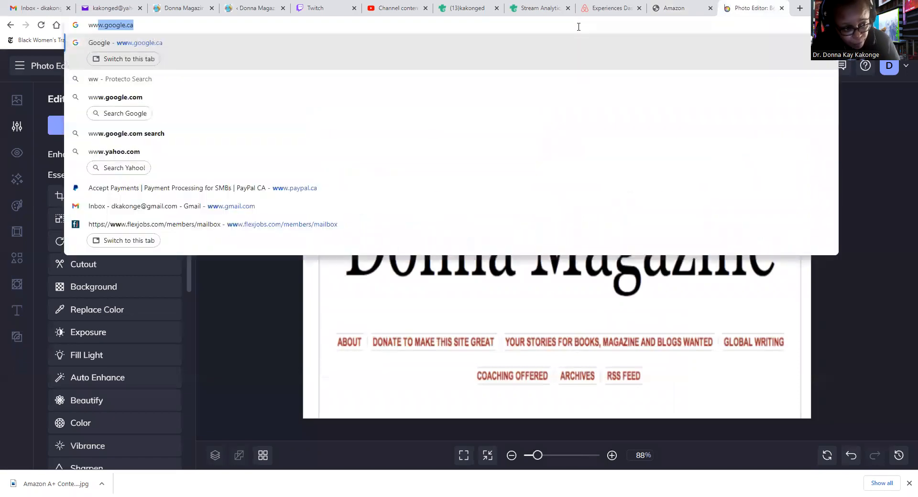
{"action": "key", "text": "Return"}
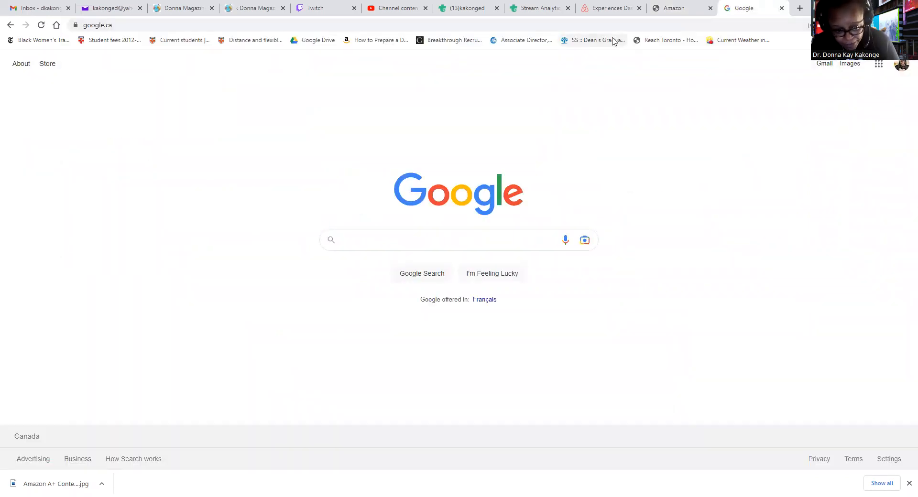
{"action": "type", "text": "Amazon"}
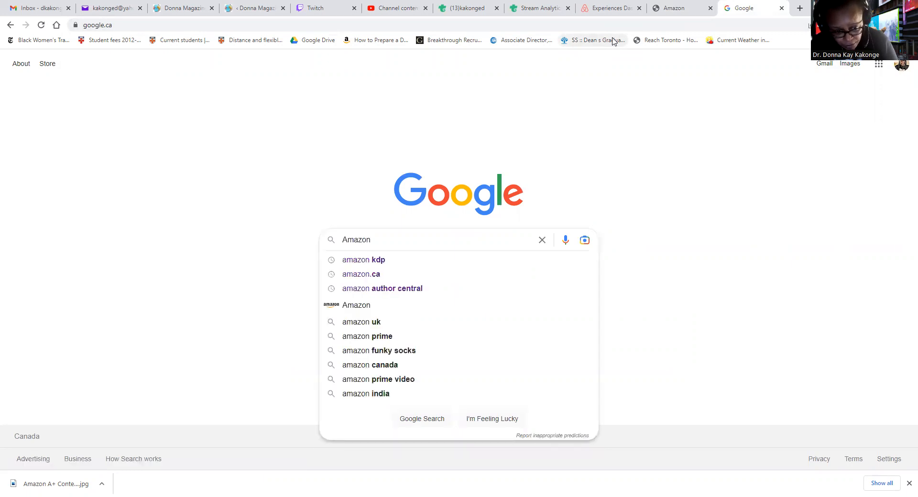
{"action": "type", "text": " KDP"}
{"action": "key", "text": "Return"}
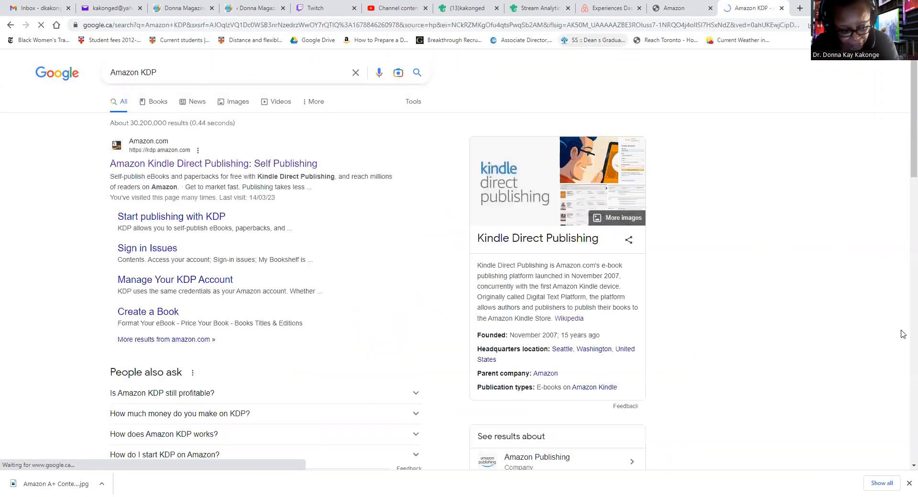
{"action": "left_click", "coordinate": [906, 483]}
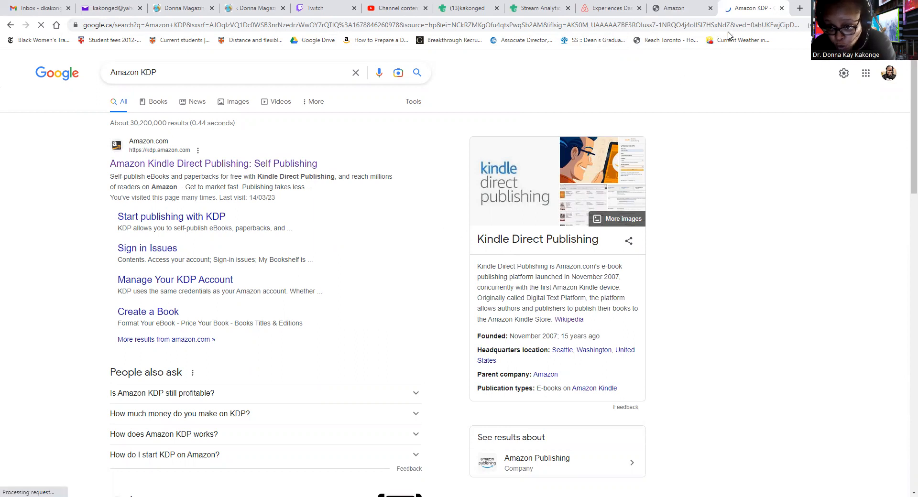
{"action": "left_click_drag", "start_coordinate": [717, 10], "coordinate": [671, 10]}
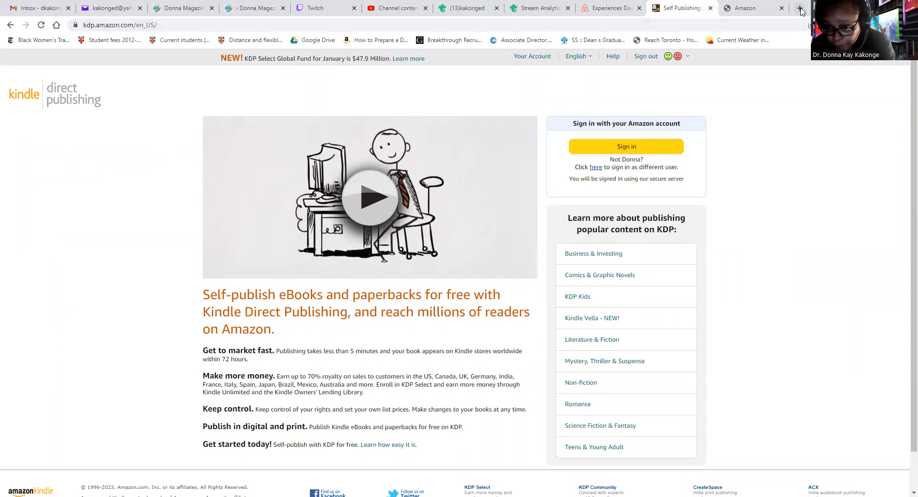
Open a new browser tab on the Google homepage
{"action": "key", "text": "ctrl+t"}
{"action": "type", "text": "www"}
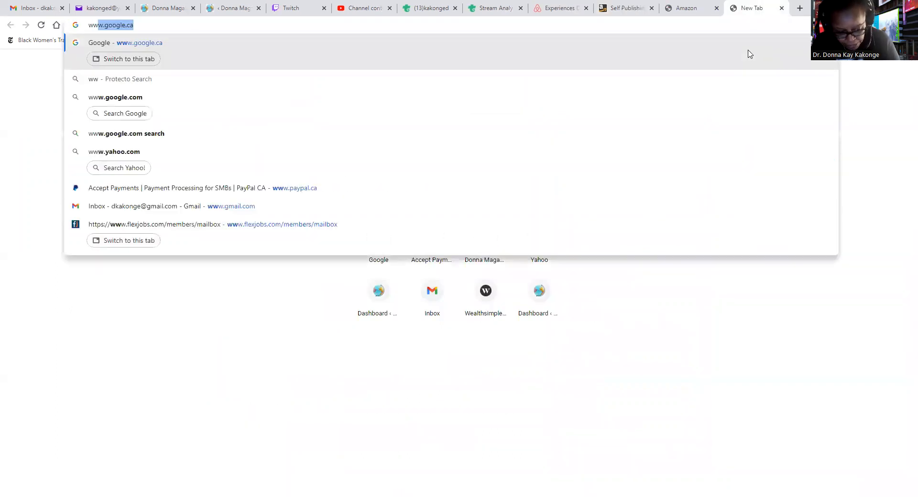
{"action": "key", "text": "Return"}
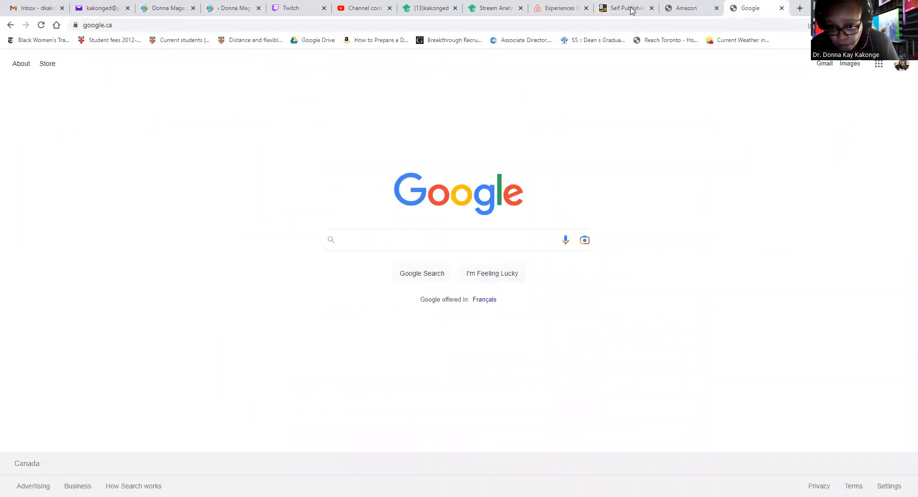
Sign in on the Kindle Direct Publishing tab and begin a Bookshelf title search
{"action": "left_click", "coordinate": [630, 9]}
{"action": "left_click", "coordinate": [603, 143]}
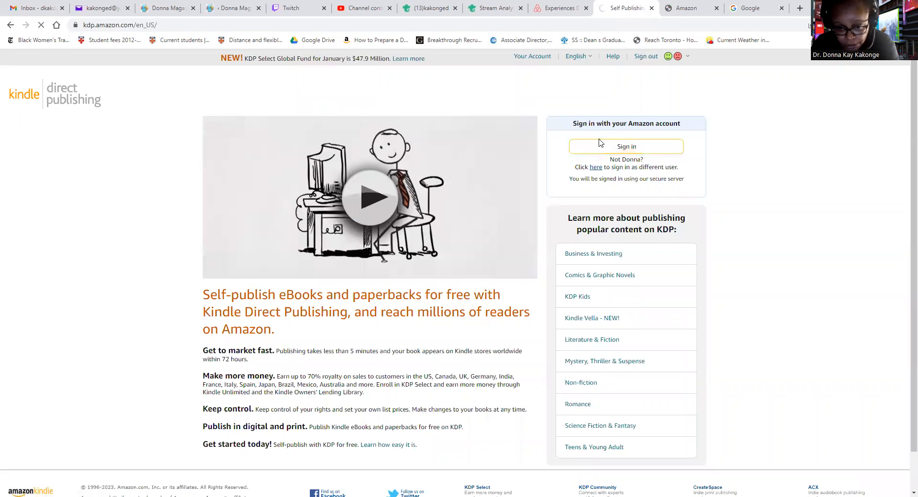
{"action": "scroll", "coordinate": [481, 231], "scroll_direction": "down", "scroll_amount": 2}
{"action": "scroll", "coordinate": [480, 223], "scroll_direction": "up", "scroll_amount": 2}
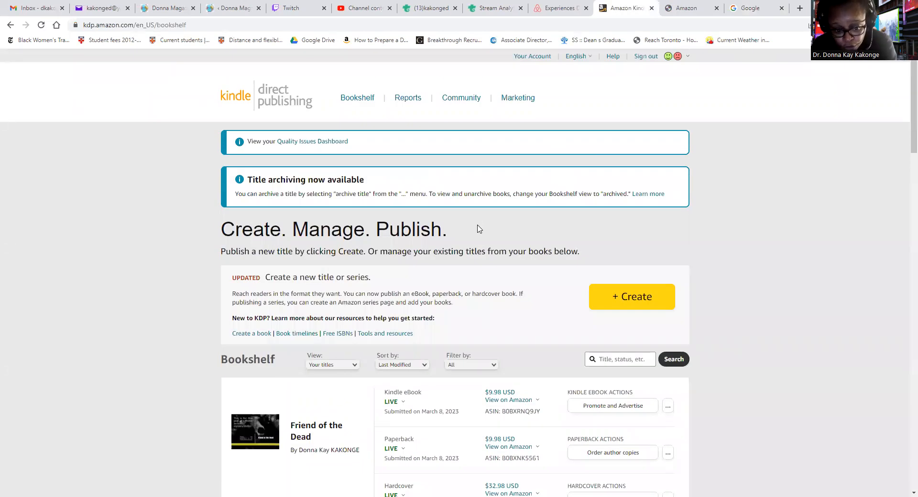
{"action": "left_click", "coordinate": [616, 360]}
Search the Bookshelf for 'French' and apply the content to Book Two (ASIN B07RX8RFDR)
{"action": "type", "text": "French"}
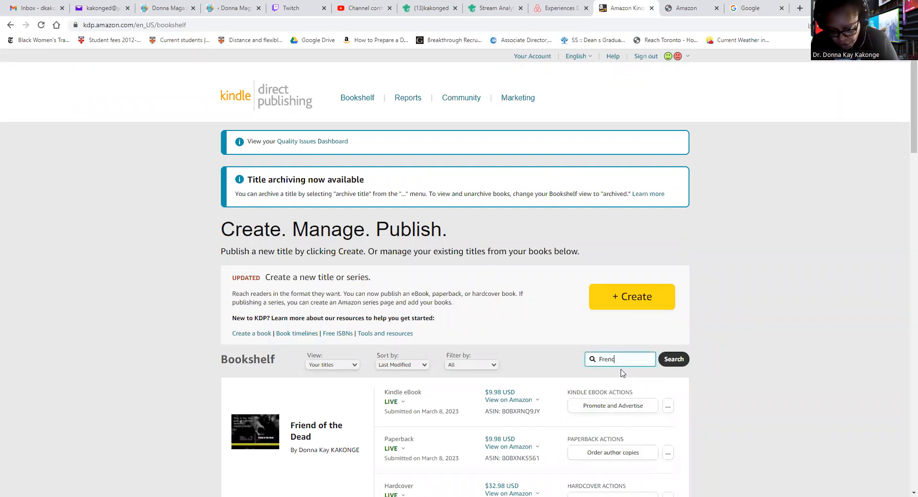
{"action": "key", "text": "Return"}
{"action": "scroll", "coordinate": [471, 397], "scroll_direction": "down", "scroll_amount": 6}
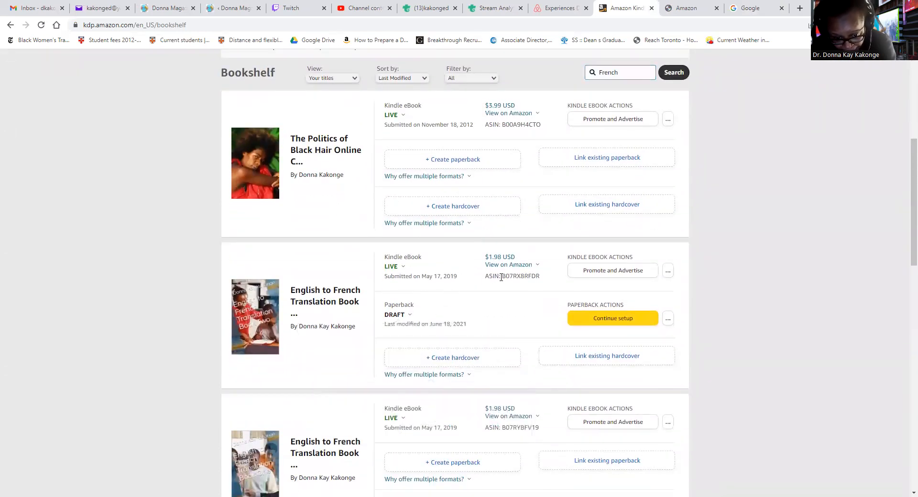
{"action": "left_click_drag", "start_coordinate": [503, 276], "coordinate": [552, 282]}
{"action": "key", "text": "ctrl+c"}
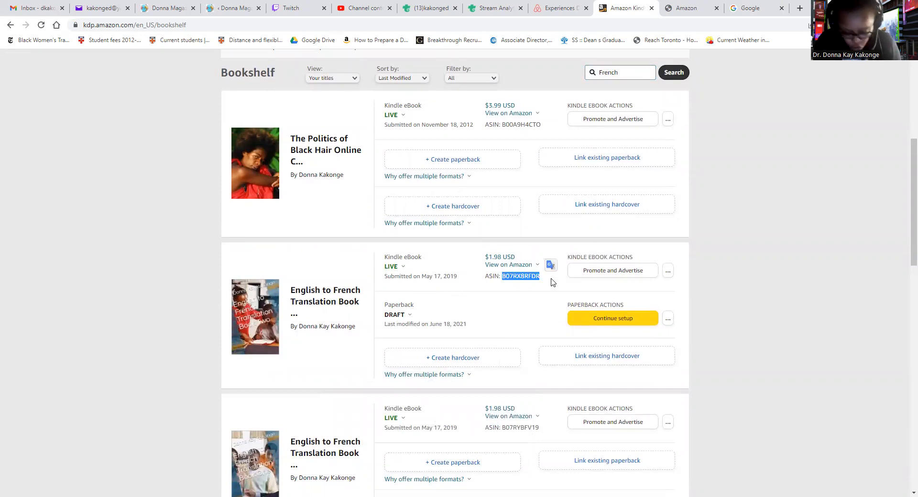
{"action": "left_click", "coordinate": [694, 10]}
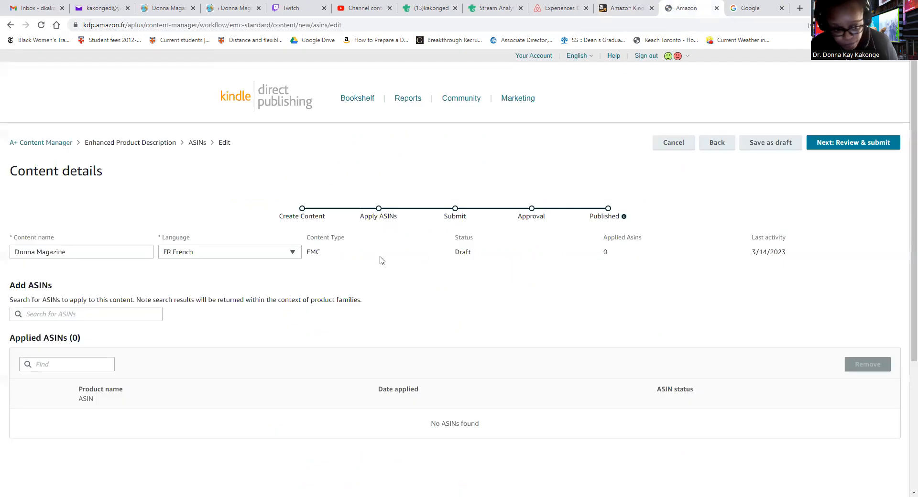
{"action": "left_click", "coordinate": [100, 316]}
{"action": "key", "text": "ctrl+v"}
{"action": "left_click", "coordinate": [98, 330]}
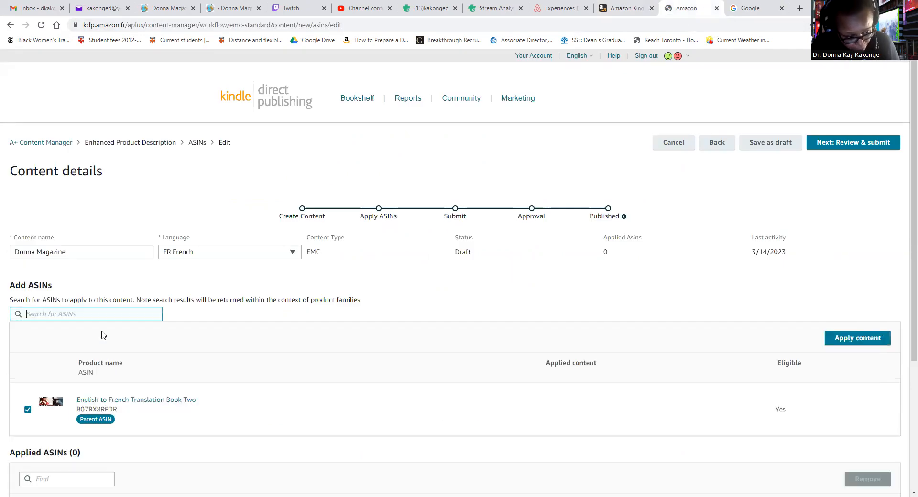
{"action": "left_click", "coordinate": [853, 338]}
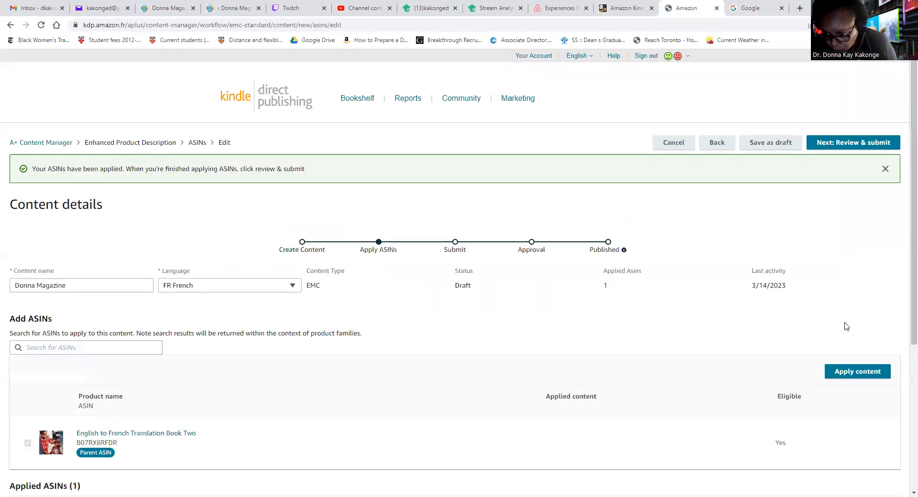
Apply the content to English to French Translation Book One using ASIN B07RYBFV19
{"action": "left_click", "coordinate": [626, 9]}
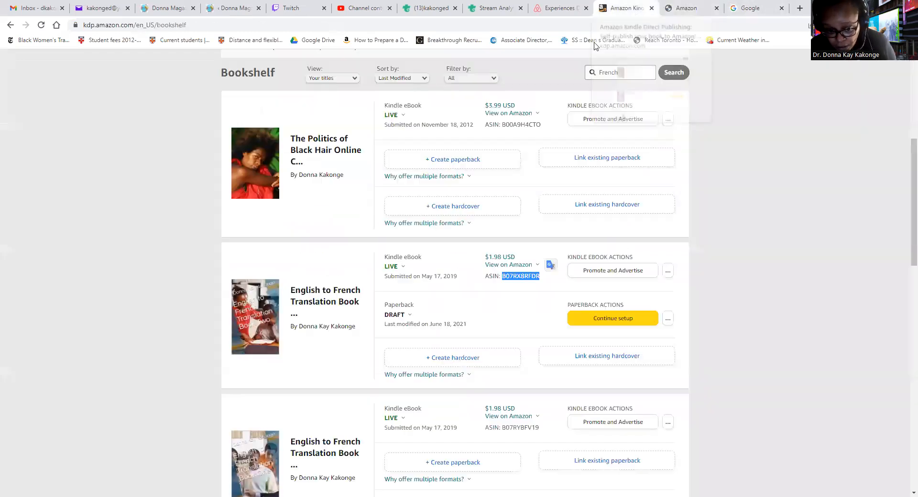
{"action": "scroll", "coordinate": [404, 306], "scroll_direction": "down", "scroll_amount": 2}
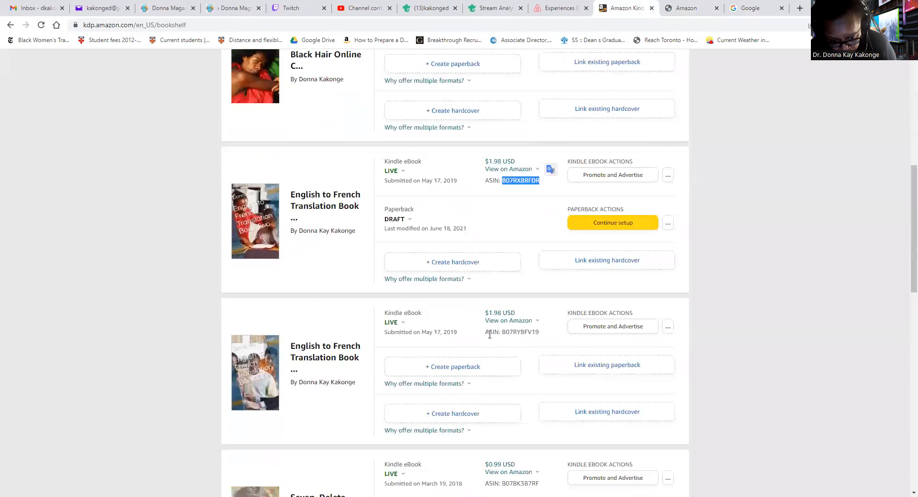
{"action": "left_click_drag", "start_coordinate": [502, 333], "coordinate": [539, 330]}
{"action": "key", "text": "ctrl+c"}
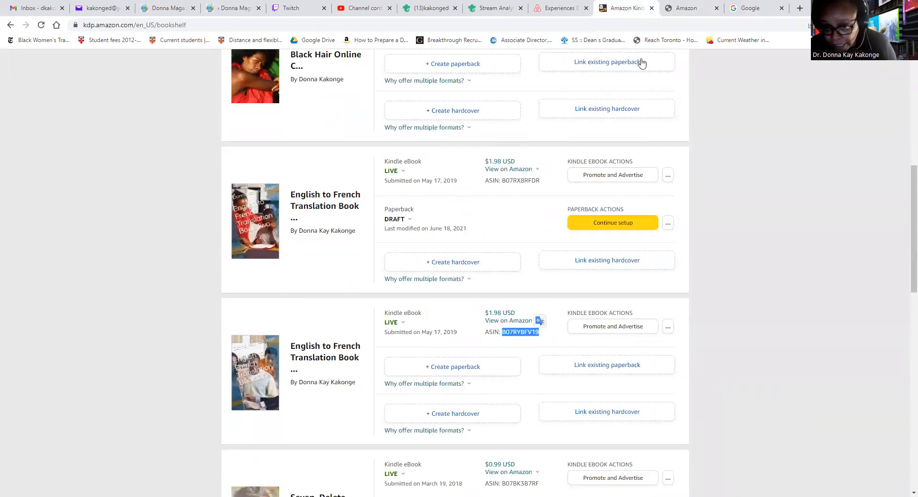
{"action": "left_click", "coordinate": [683, 9]}
{"action": "left_click", "coordinate": [54, 348]}
{"action": "key", "text": "ctrl+v"}
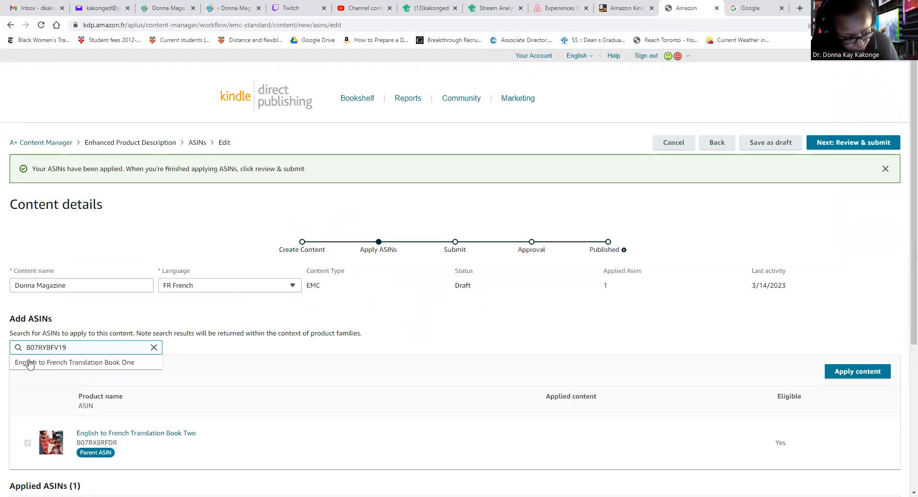
{"action": "left_click", "coordinate": [47, 365]}
{"action": "left_click", "coordinate": [859, 373]}
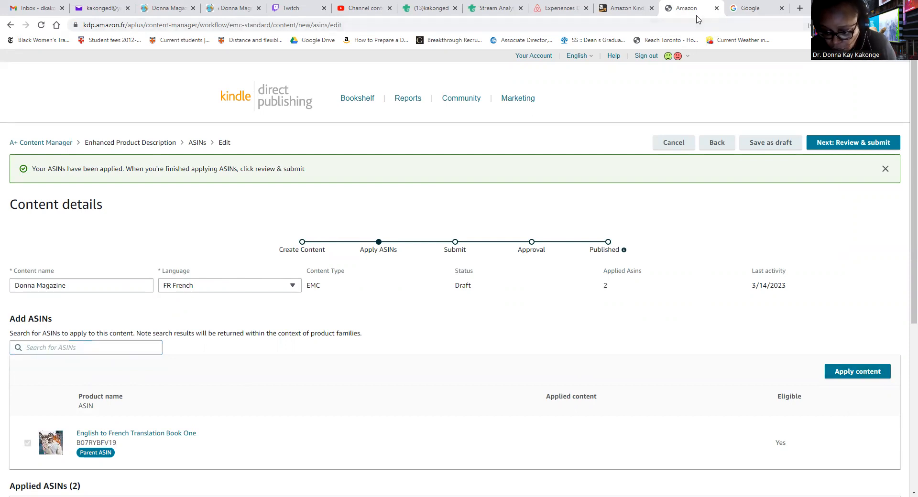
{"action": "left_click", "coordinate": [856, 372]}
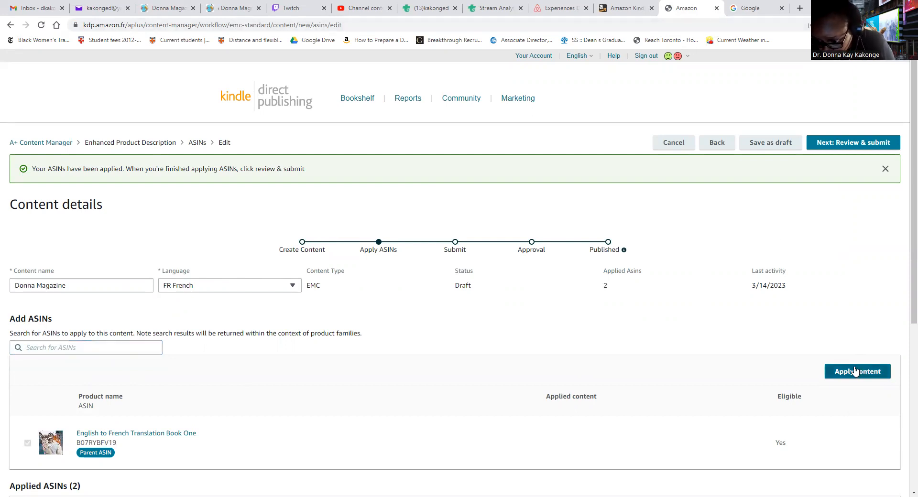
{"action": "left_click", "coordinate": [856, 372]}
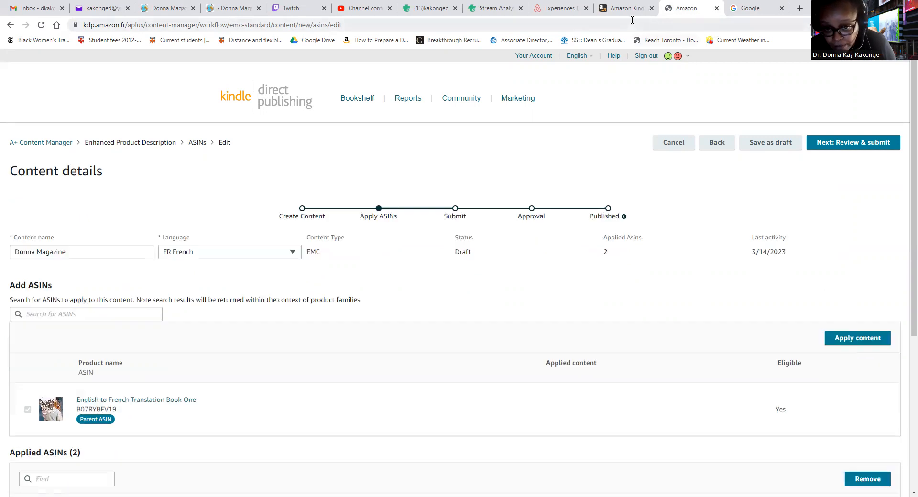
Copy the Comment écrire non-fiction créative ASIN and paste it into the ASIN search
{"action": "left_click", "coordinate": [630, 10]}
{"action": "scroll", "coordinate": [359, 307], "scroll_direction": "down", "scroll_amount": 3}
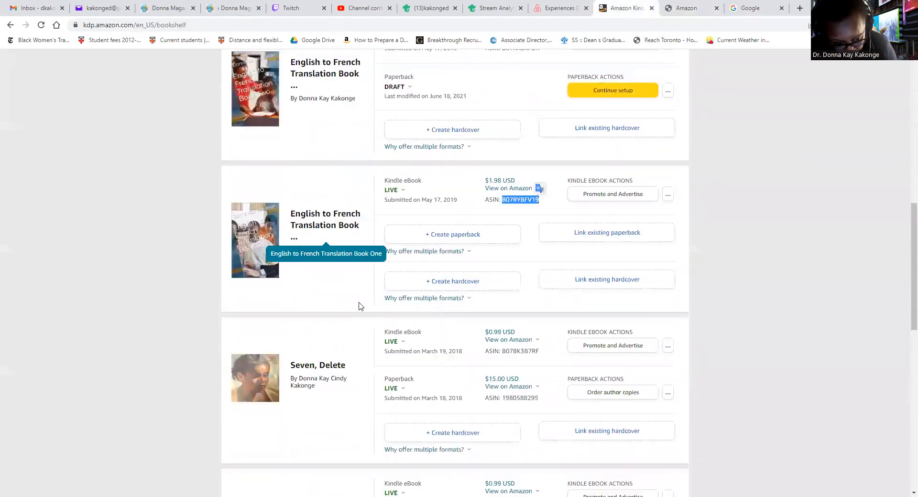
{"action": "scroll", "coordinate": [450, 377], "scroll_direction": "down", "scroll_amount": 1}
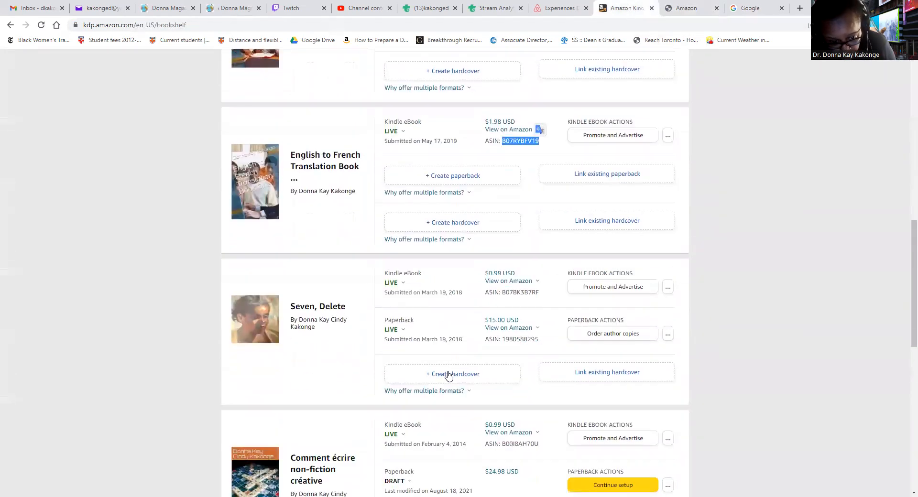
{"action": "scroll", "coordinate": [367, 391], "scroll_direction": "down", "scroll_amount": 3}
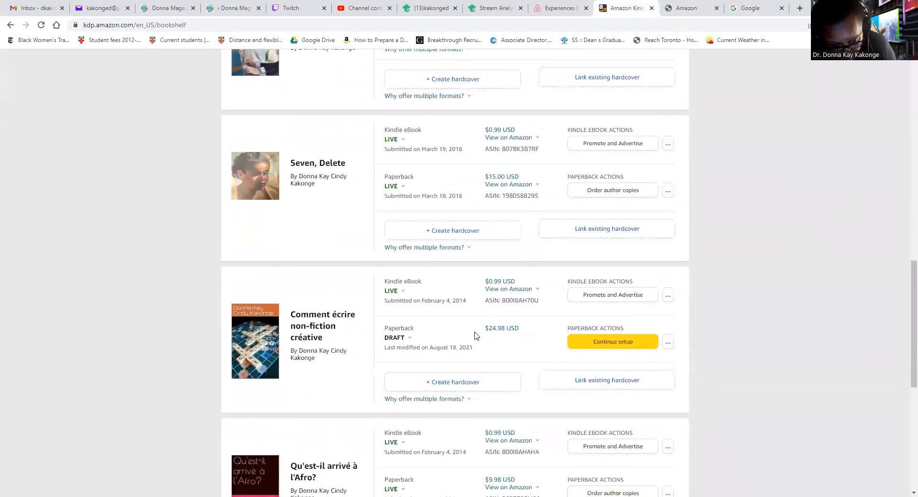
{"action": "left_click_drag", "start_coordinate": [502, 301], "coordinate": [545, 303]}
{"action": "key", "text": "ctrl+c"}
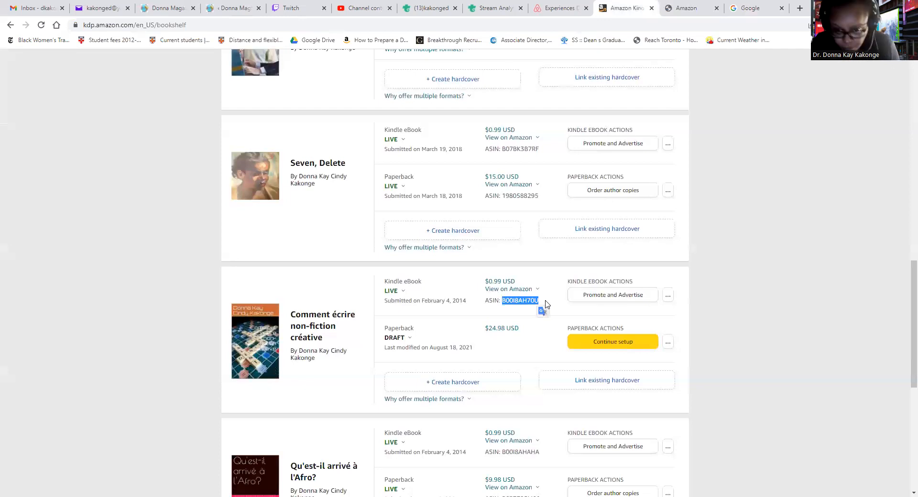
{"action": "left_click", "coordinate": [678, 8]}
{"action": "left_click", "coordinate": [37, 314]}
{"action": "key", "text": "ctrl+v"}
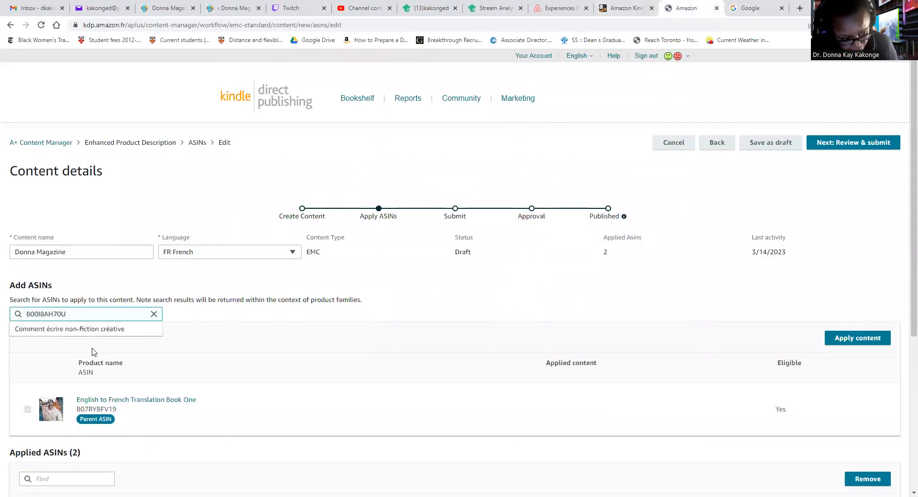
{"action": "left_click", "coordinate": [850, 338]}
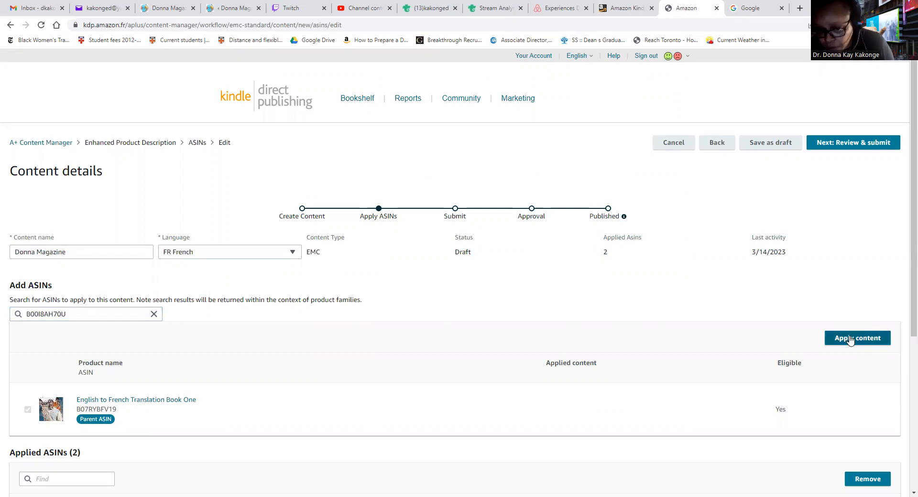
{"action": "left_click", "coordinate": [850, 338]}
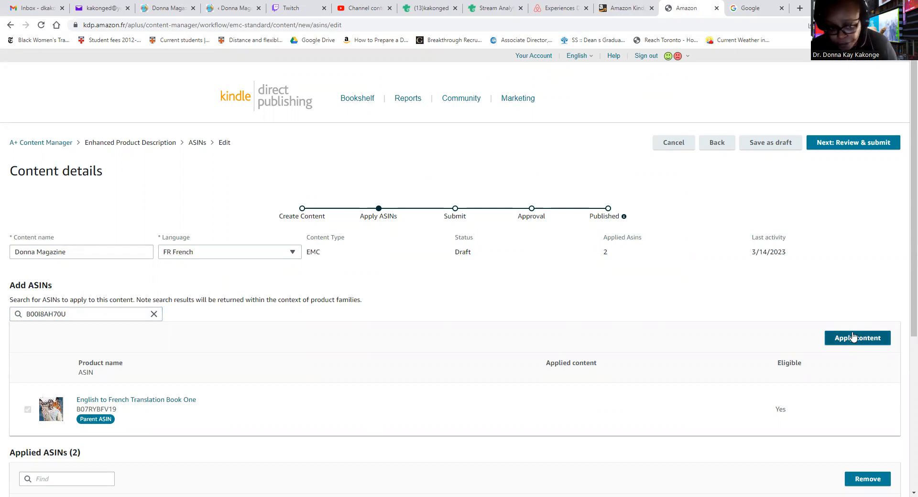
{"action": "scroll", "coordinate": [852, 335], "scroll_direction": "down", "scroll_amount": 4}
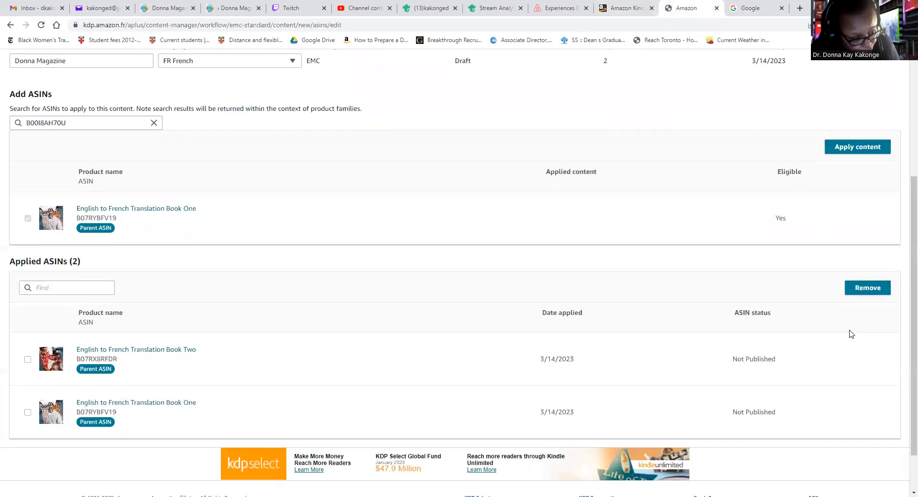
{"action": "scroll", "coordinate": [664, 321], "scroll_direction": "up", "scroll_amount": 4}
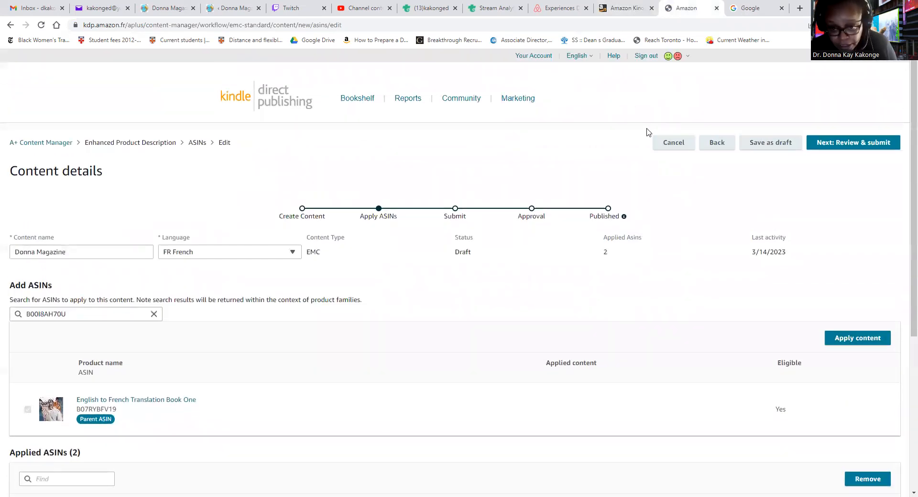
Re-paste ASIN B00I8AH70U, select Comment écrire non-fiction créative, and apply the content
{"action": "left_click", "coordinate": [632, 12]}
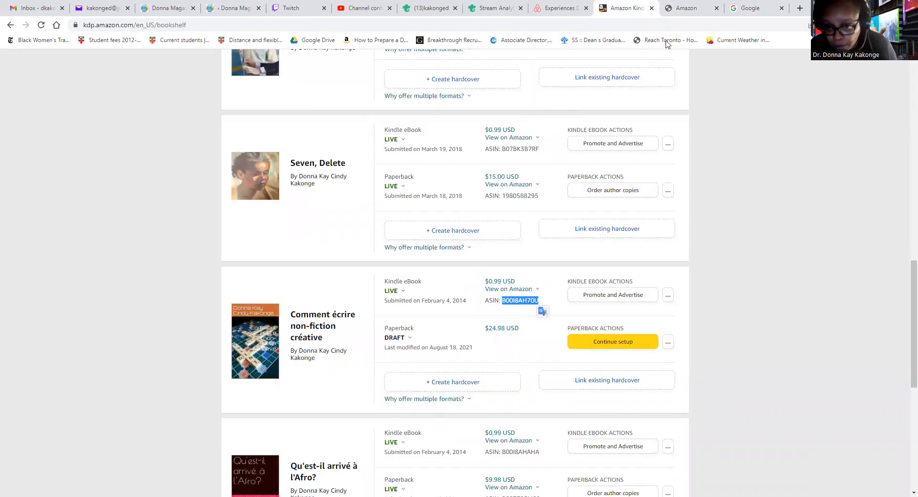
{"action": "left_click", "coordinate": [676, 8]}
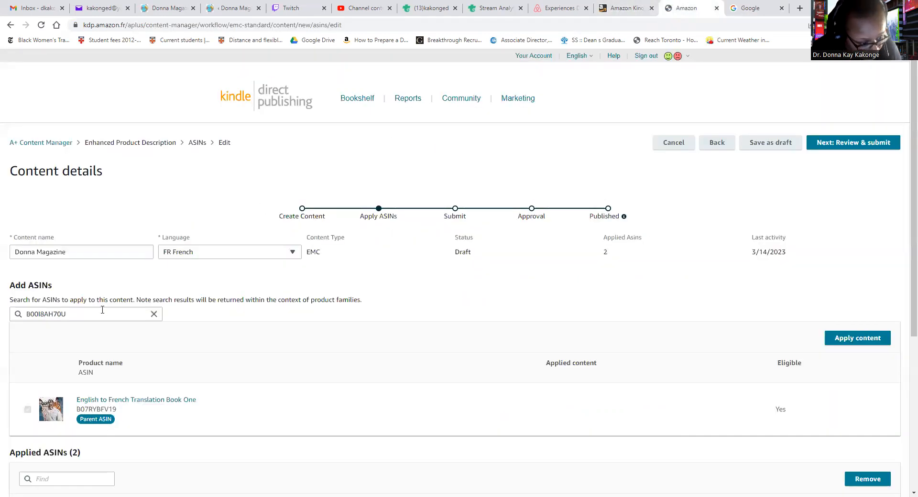
{"action": "left_click_drag", "start_coordinate": [75, 312], "coordinate": [1, 300]}
{"action": "key", "text": "ctrl+v"}
{"action": "left_click", "coordinate": [77, 328]}
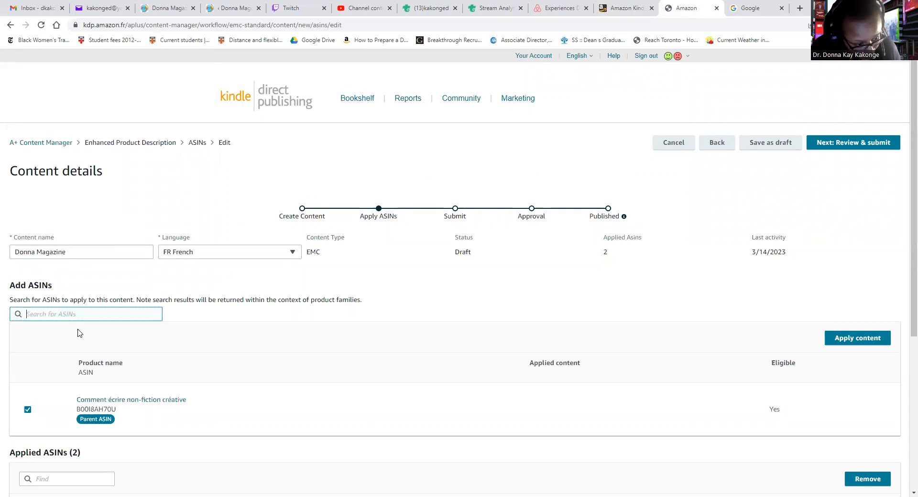
{"action": "left_click", "coordinate": [858, 338]}
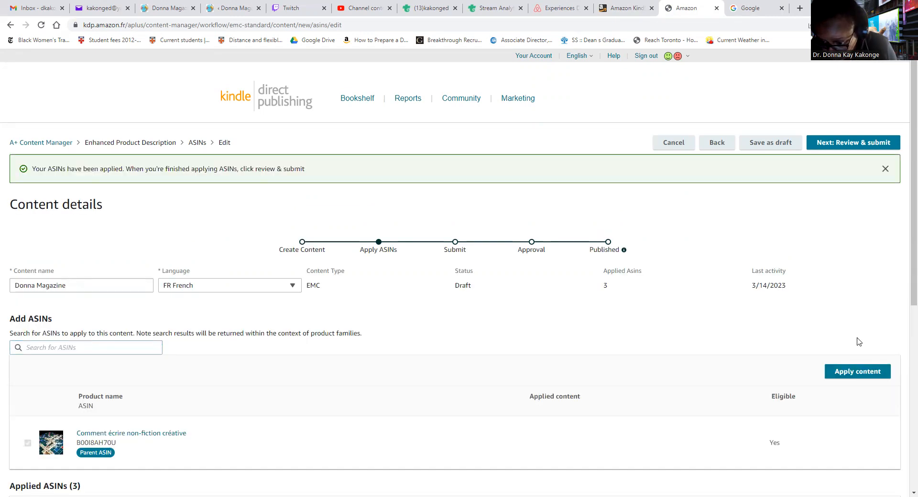
Copy the ASIN of Qu'est-il arrivé à l'Afro? and apply the A+ content to it
{"action": "scroll", "coordinate": [773, 329], "scroll_direction": "down", "scroll_amount": 2}
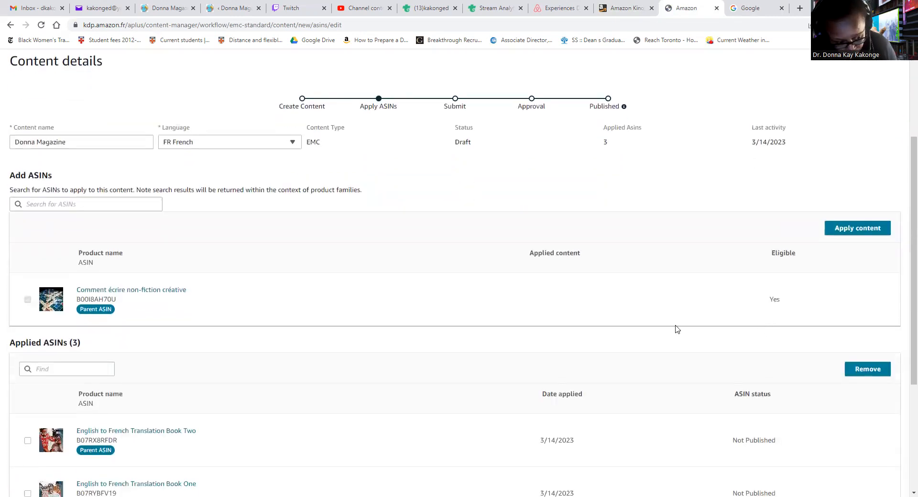
{"action": "scroll", "coordinate": [669, 327], "scroll_direction": "down", "scroll_amount": 3}
{"action": "scroll", "coordinate": [649, 337], "scroll_direction": "up", "scroll_amount": 6}
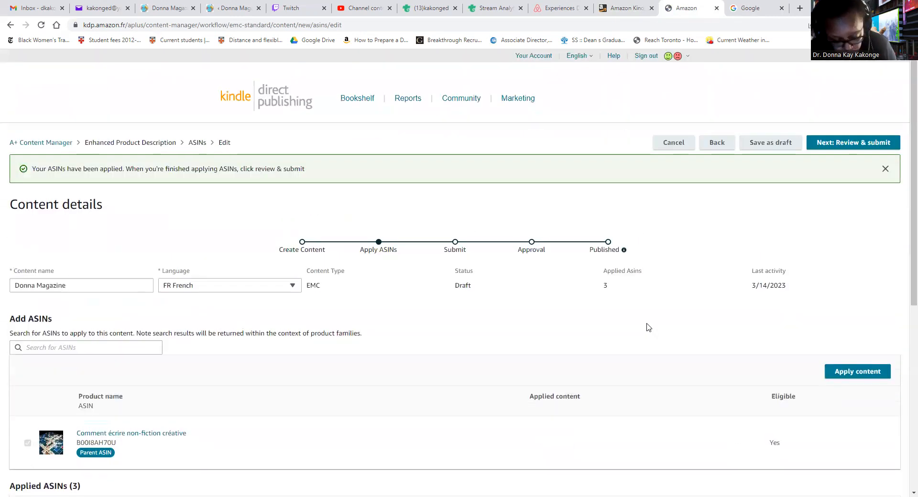
{"action": "left_click", "coordinate": [639, 10]}
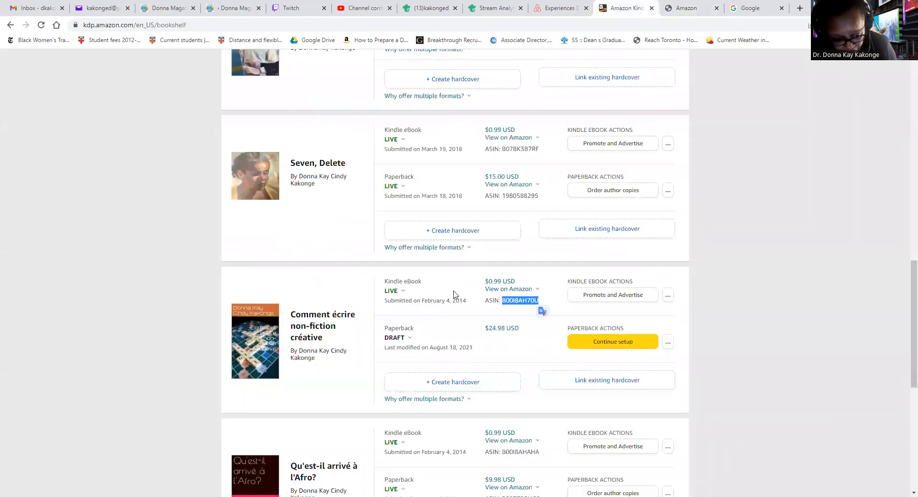
{"action": "scroll", "coordinate": [459, 282], "scroll_direction": "down", "scroll_amount": 3}
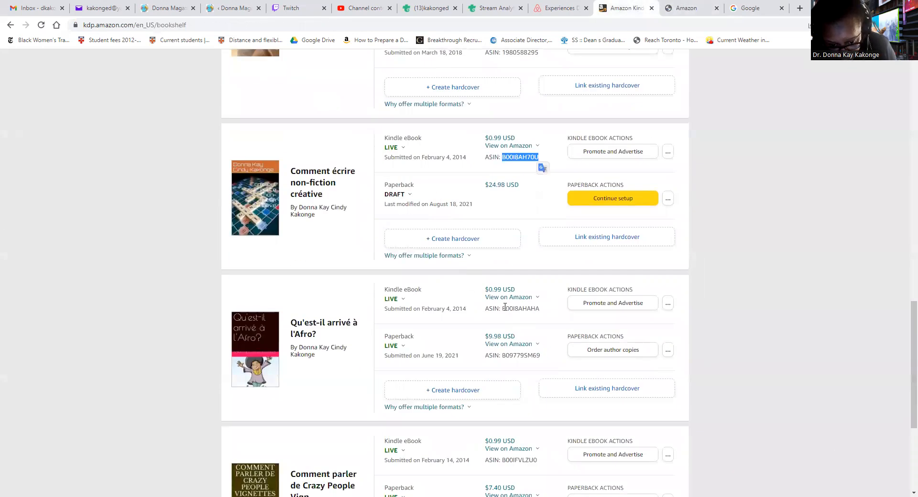
{"action": "left_click_drag", "start_coordinate": [503, 307], "coordinate": [541, 307]}
{"action": "key", "text": "ctrl+c"}
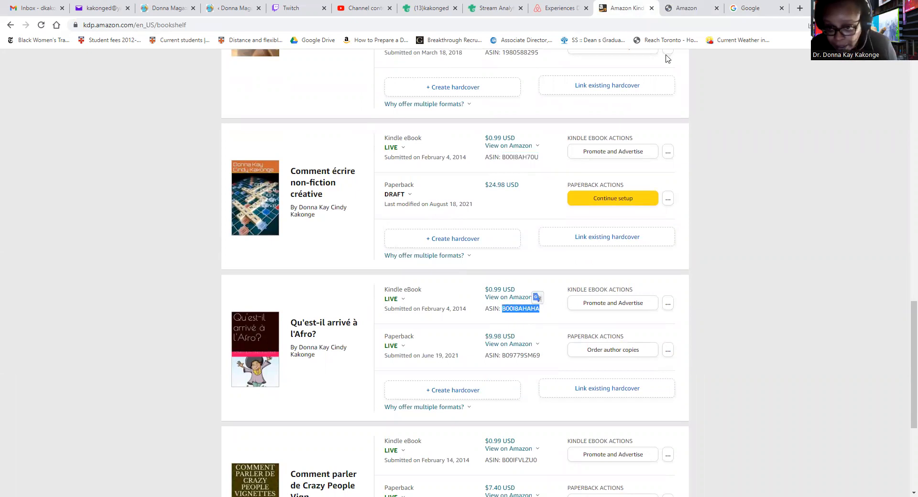
{"action": "left_click", "coordinate": [694, 9]}
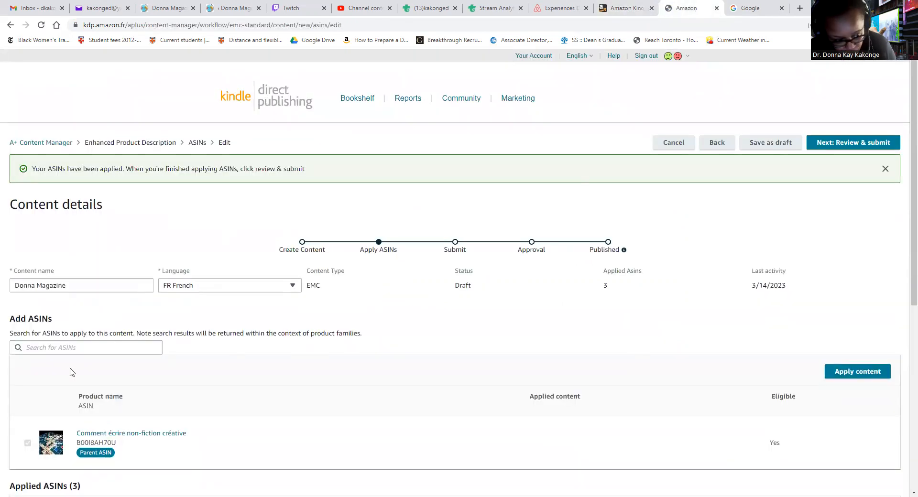
{"action": "left_click", "coordinate": [37, 350]}
{"action": "key", "text": "ctrl+v"}
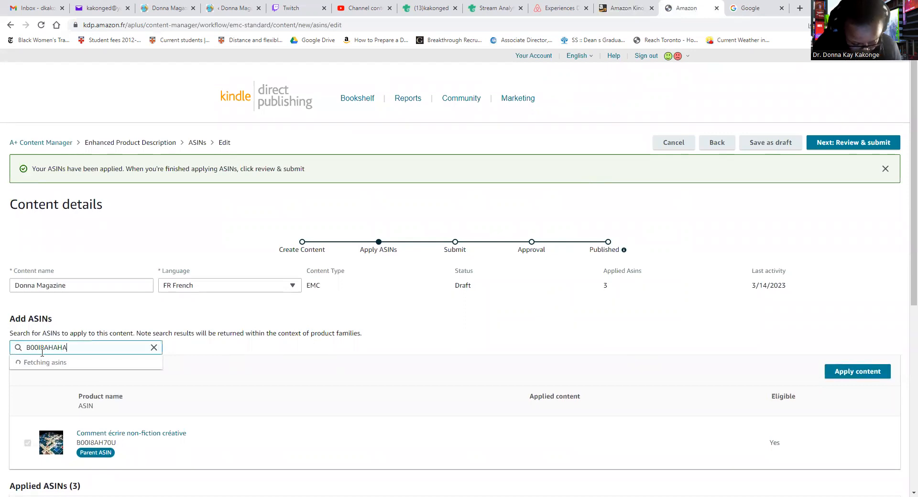
{"action": "left_click", "coordinate": [66, 362]}
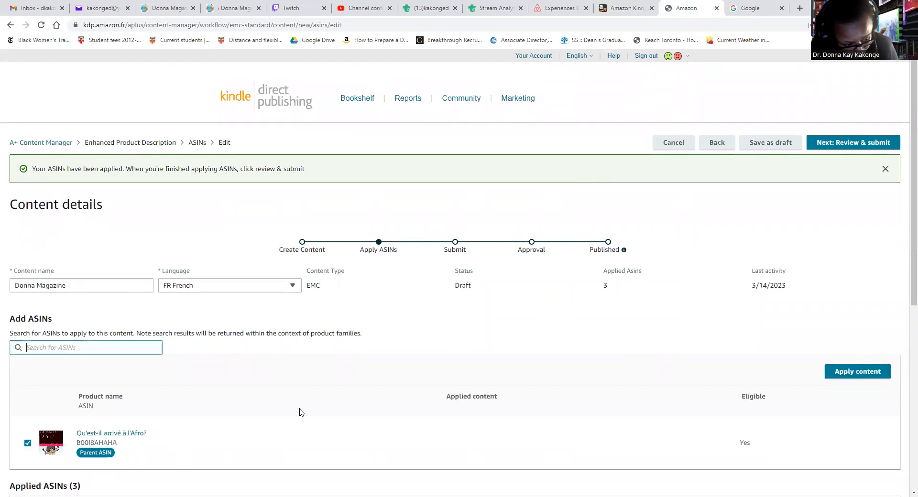
{"action": "left_click", "coordinate": [853, 378]}
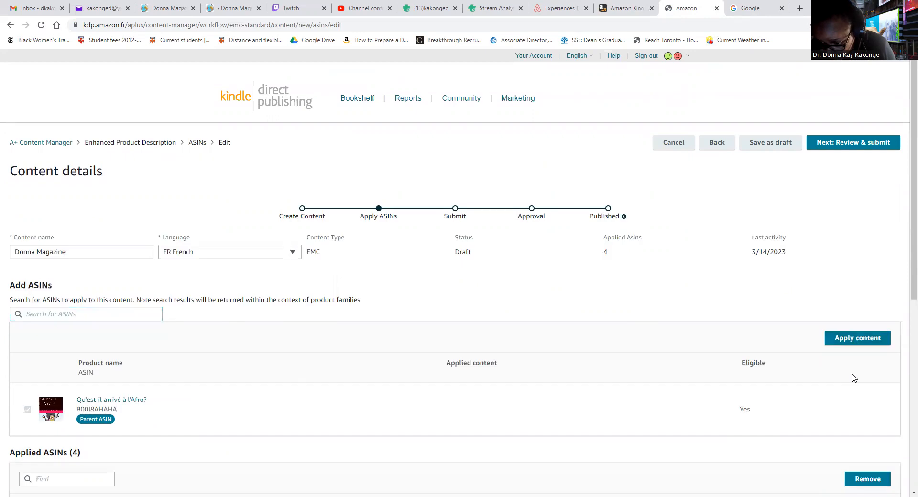
Copy the Crazy People Vignettes book's ASIN and apply the A+ content to it
{"action": "left_click", "coordinate": [617, 8]}
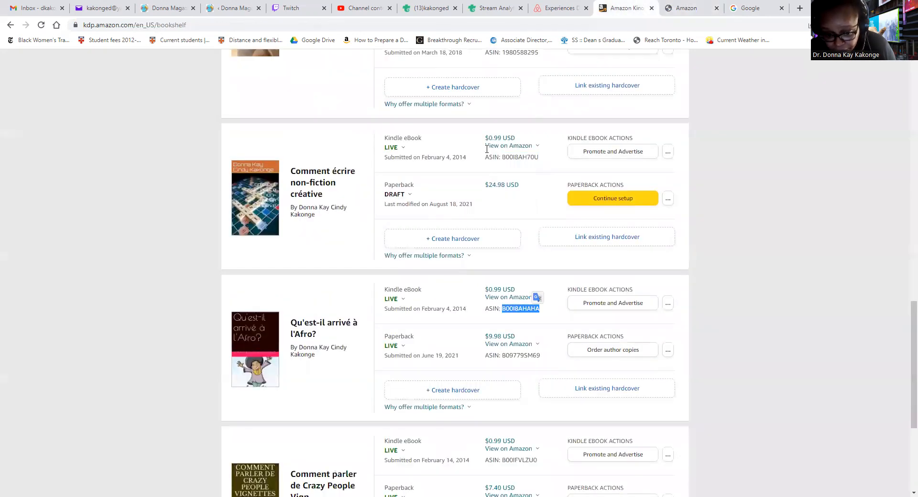
{"action": "scroll", "coordinate": [364, 381], "scroll_direction": "down", "scroll_amount": 2}
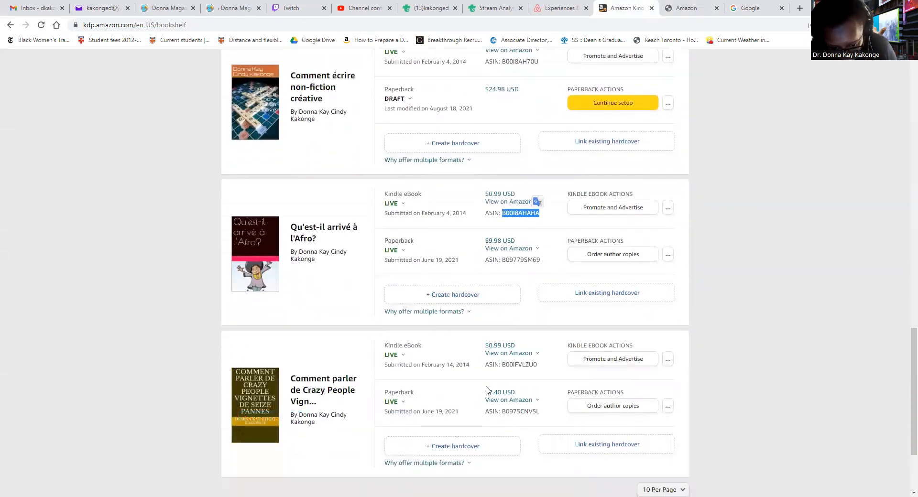
{"action": "left_click", "coordinate": [504, 365]}
{"action": "left_click_drag", "start_coordinate": [503, 365], "coordinate": [534, 367]}
{"action": "key", "text": "ctrl+c"}
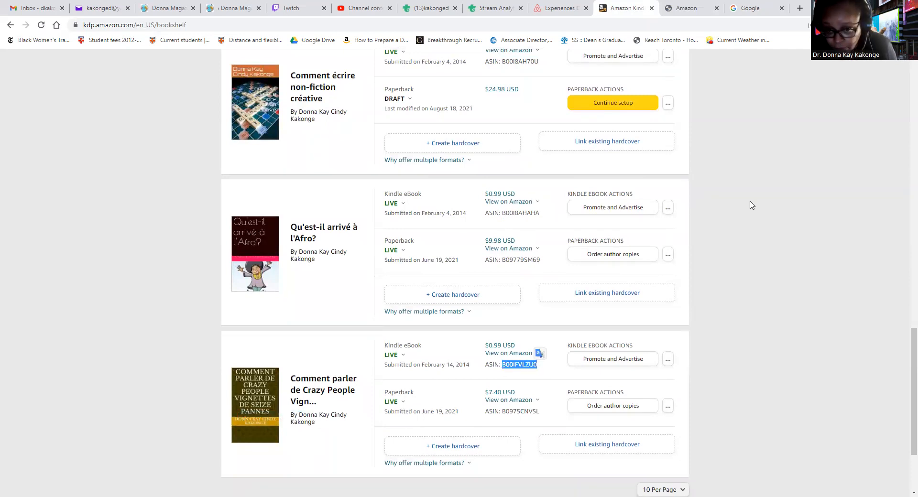
{"action": "left_click", "coordinate": [673, 9]}
{"action": "left_click", "coordinate": [61, 313]}
{"action": "key", "text": "ctrl+v"}
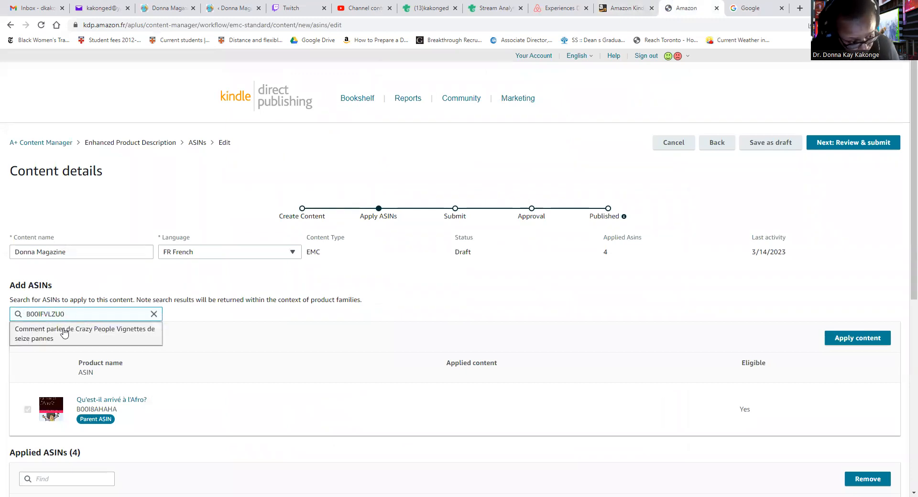
{"action": "left_click", "coordinate": [61, 337]}
{"action": "left_click", "coordinate": [856, 341]}
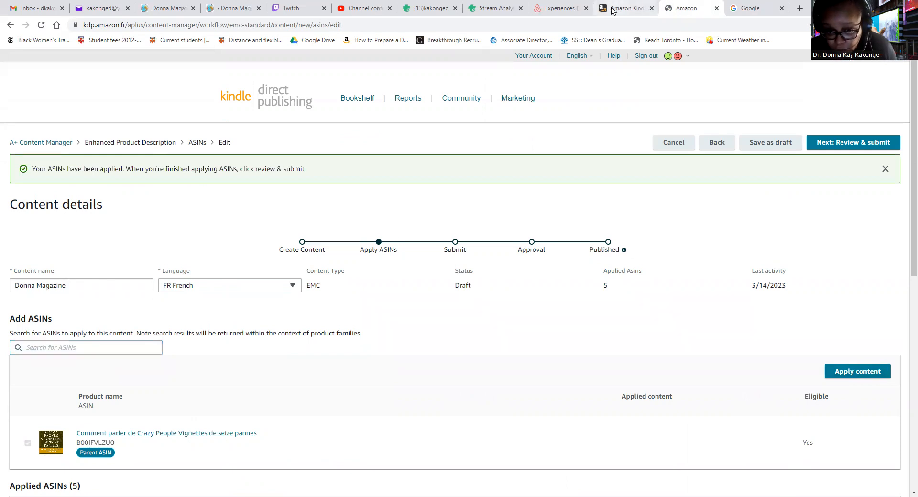
{"action": "left_click", "coordinate": [618, 7]}
{"action": "scroll", "coordinate": [442, 220], "scroll_direction": "down", "scroll_amount": 3}
Replace the 'French' Bookshelf search with 'Seven, Delete' and review the results
{"action": "scroll", "coordinate": [441, 221], "scroll_direction": "up", "scroll_amount": 15}
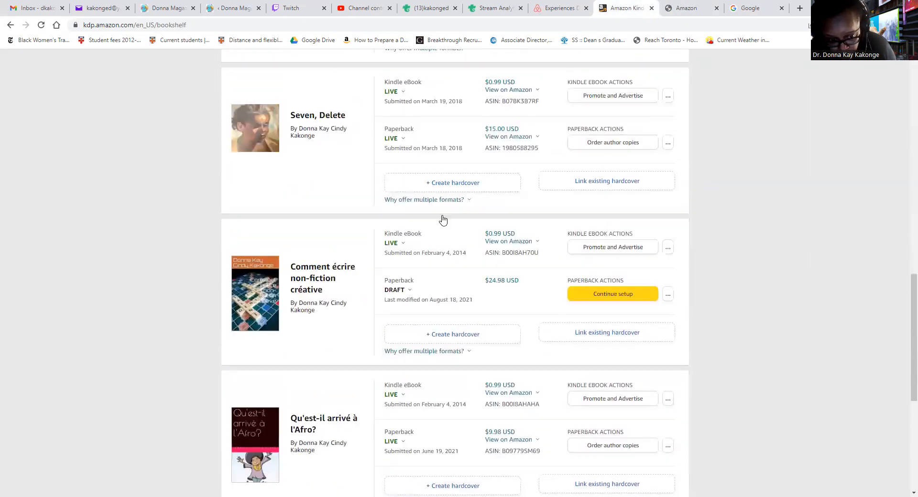
{"action": "scroll", "coordinate": [442, 222], "scroll_direction": "down", "scroll_amount": 4}
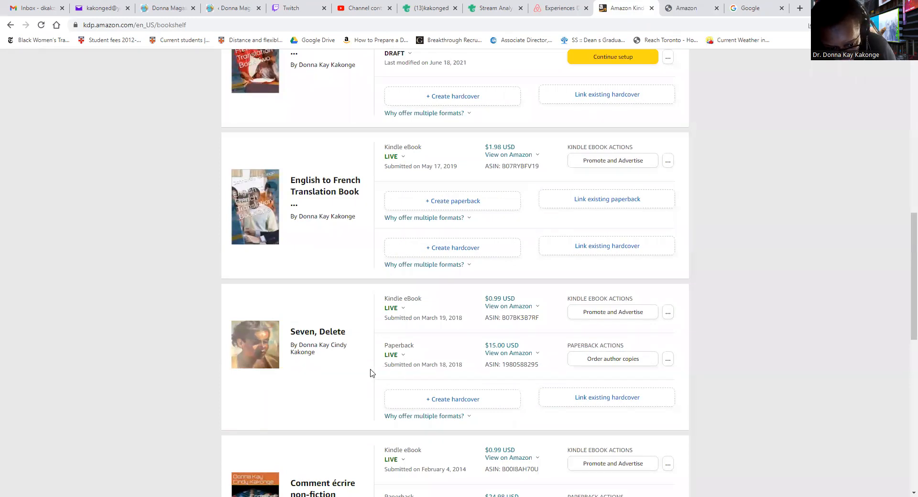
{"action": "scroll", "coordinate": [404, 367], "scroll_direction": "up", "scroll_amount": 10}
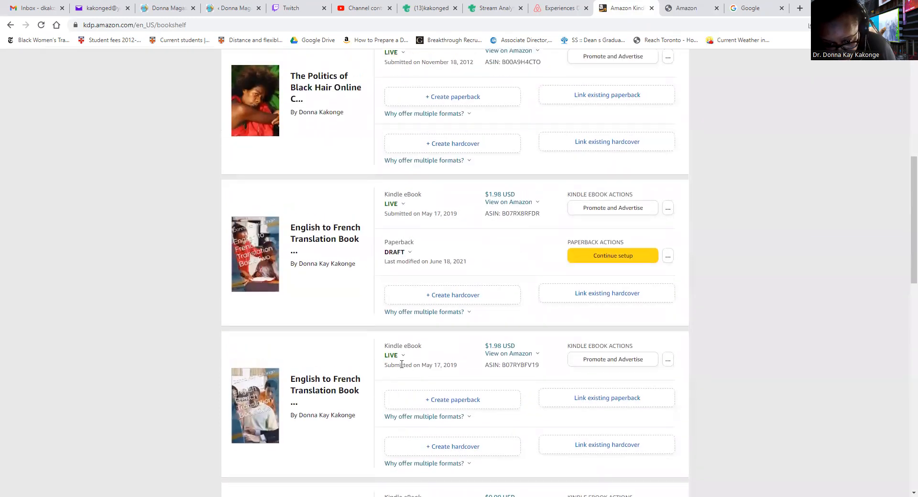
{"action": "scroll", "coordinate": [406, 347], "scroll_direction": "down", "scroll_amount": 5}
{"action": "scroll", "coordinate": [407, 346], "scroll_direction": "down", "scroll_amount": 4}
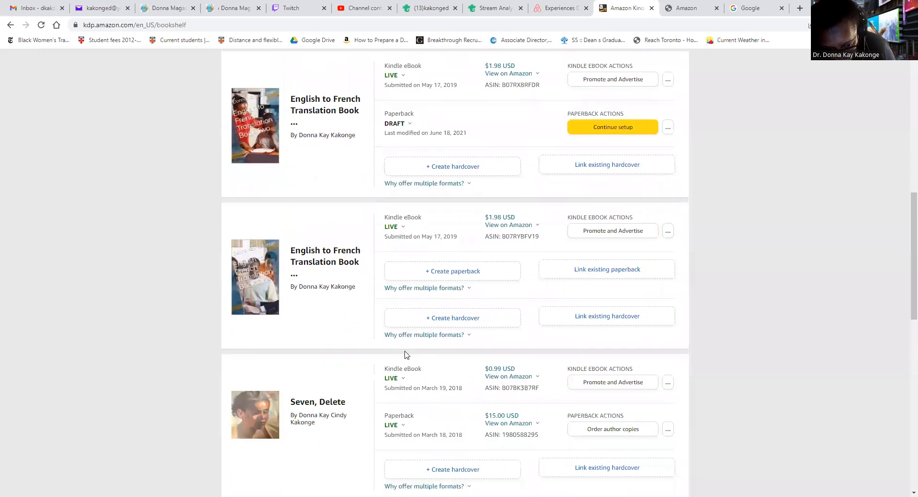
{"action": "scroll", "coordinate": [407, 343], "scroll_direction": "up", "scroll_amount": 6}
{"action": "scroll", "coordinate": [407, 343], "scroll_direction": "up", "scroll_amount": 4}
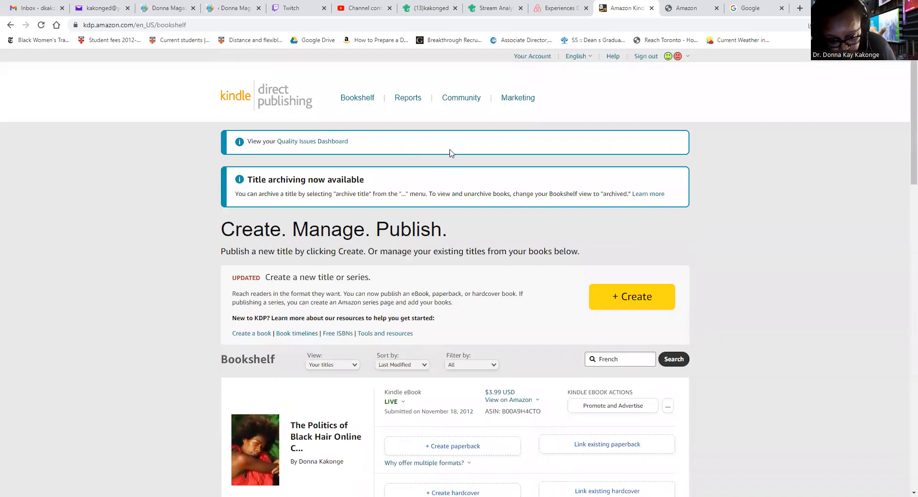
{"action": "left_click_drag", "start_coordinate": [625, 362], "coordinate": [580, 356]}
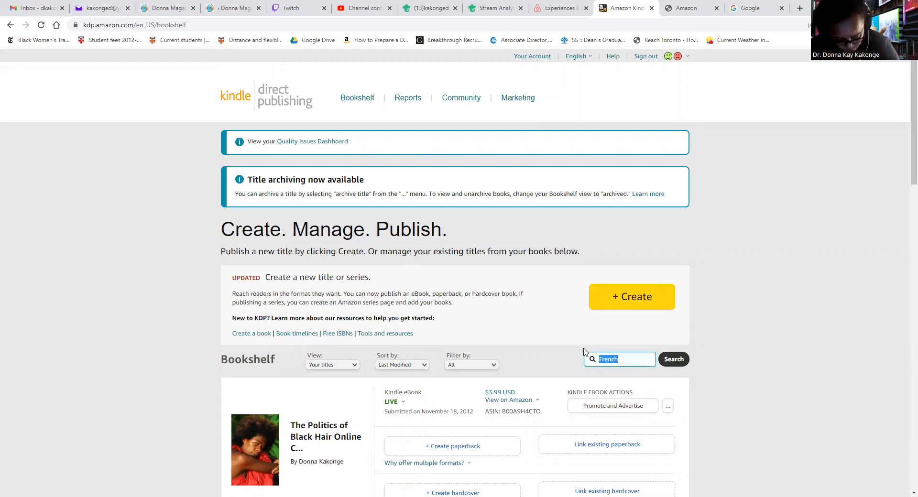
{"action": "type", "text": "See"}
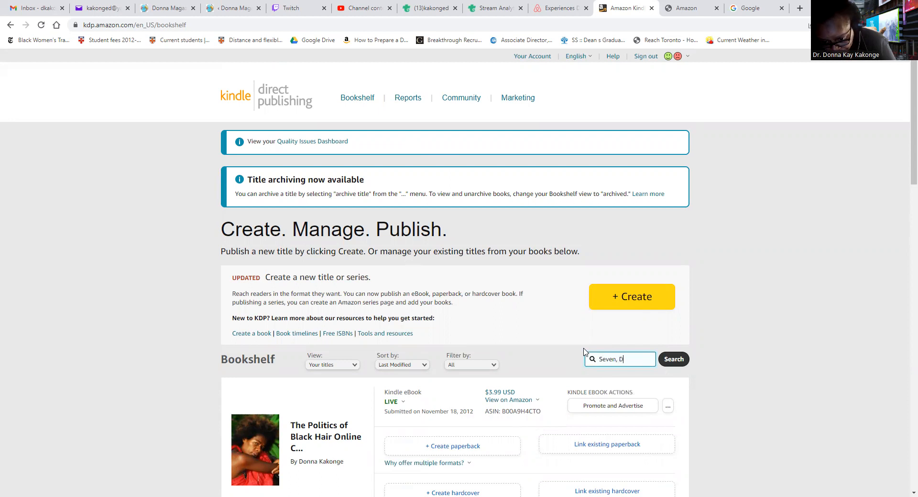
{"action": "key", "text": "Return"}
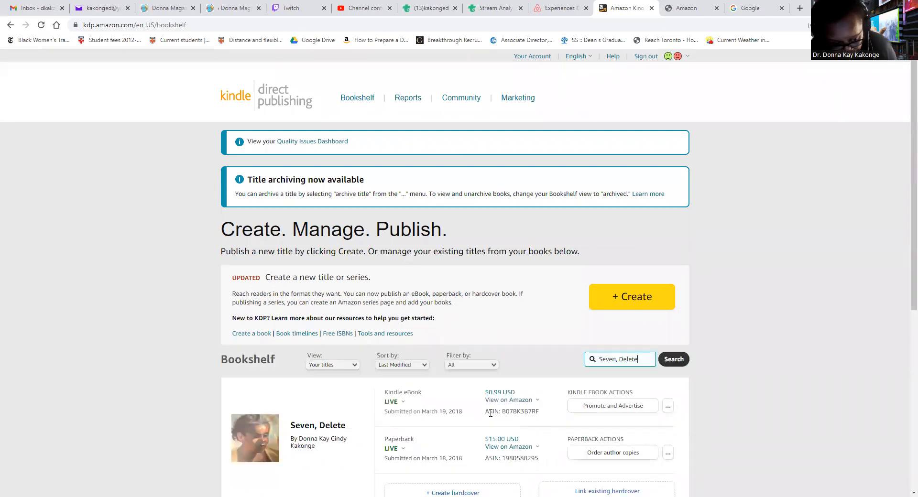
{"action": "scroll", "coordinate": [492, 415], "scroll_direction": "down", "scroll_amount": 3}
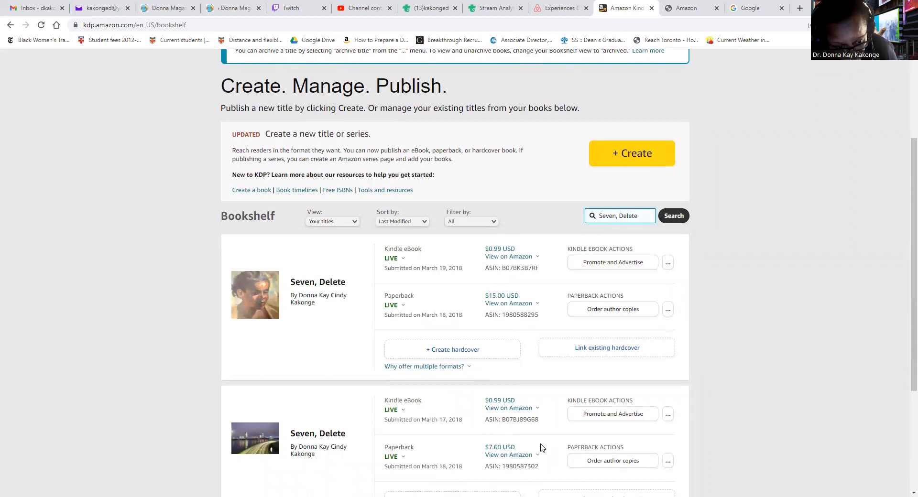
{"action": "scroll", "coordinate": [543, 448], "scroll_direction": "down", "scroll_amount": 4}
{"action": "scroll", "coordinate": [537, 443], "scroll_direction": "up", "scroll_amount": 2}
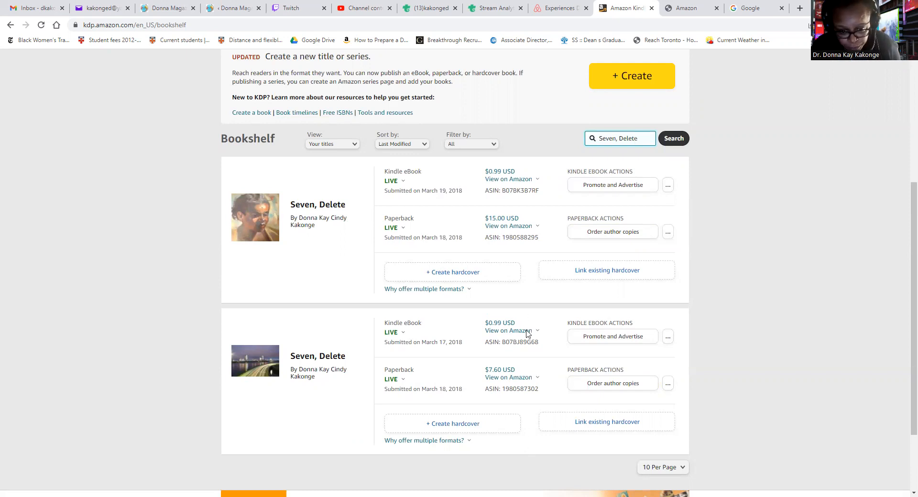
Check the paperback's marketplaces, then copy the first eBook's ASIN B07BK3B7RF
{"action": "left_click", "coordinate": [497, 377]}
{"action": "left_click", "coordinate": [494, 356]}
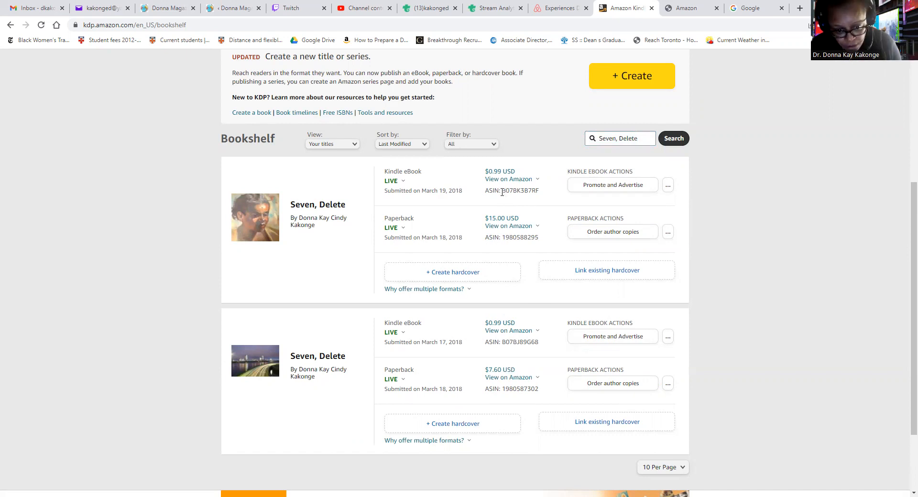
{"action": "left_click_drag", "start_coordinate": [502, 192], "coordinate": [541, 200]}
{"action": "key", "text": "ctrl+c"}
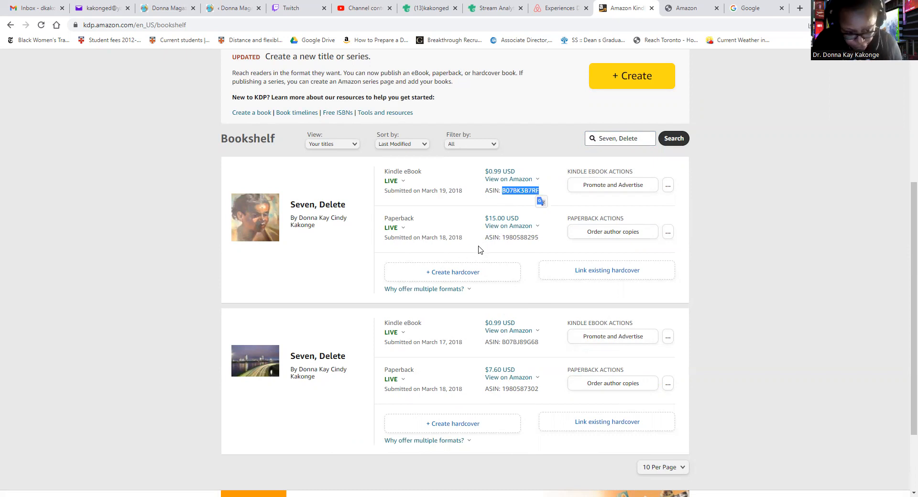
Find ASIN B07BK3B7RF and apply the A+ content to Seven, Delete
{"action": "left_click", "coordinate": [684, 11]}
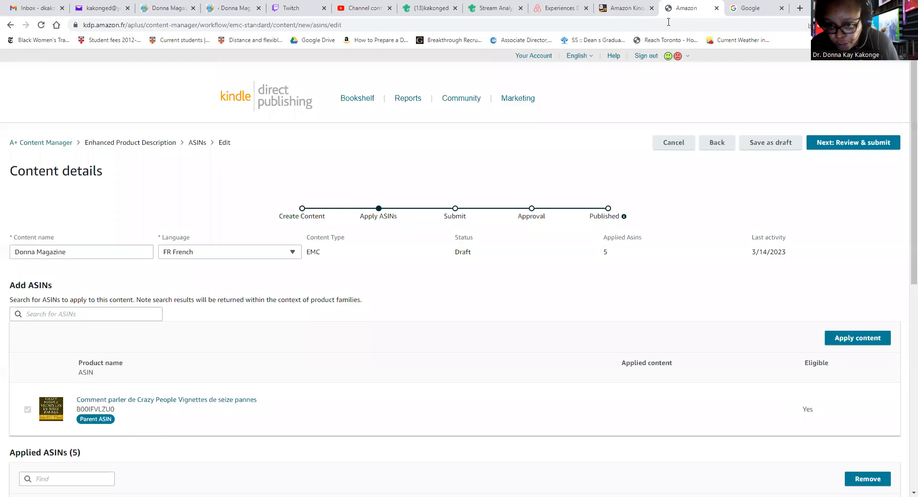
{"action": "left_click", "coordinate": [44, 312]}
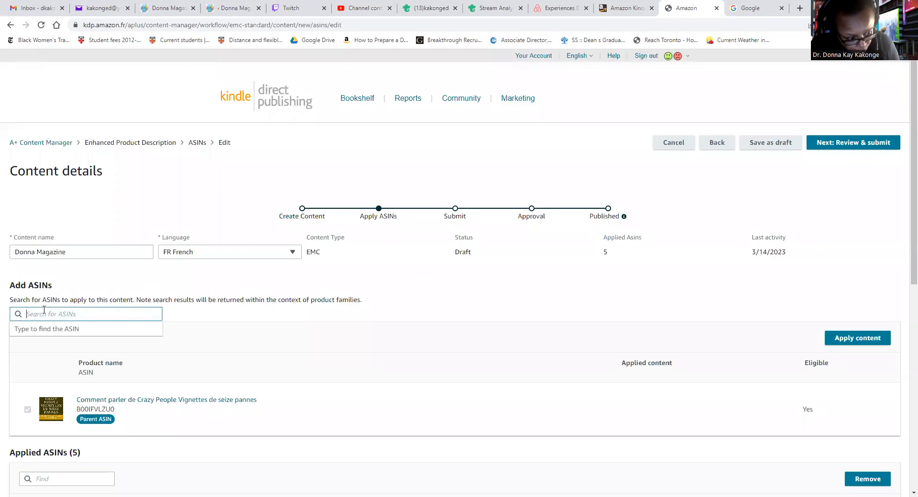
{"action": "key", "text": "ctrl+v"}
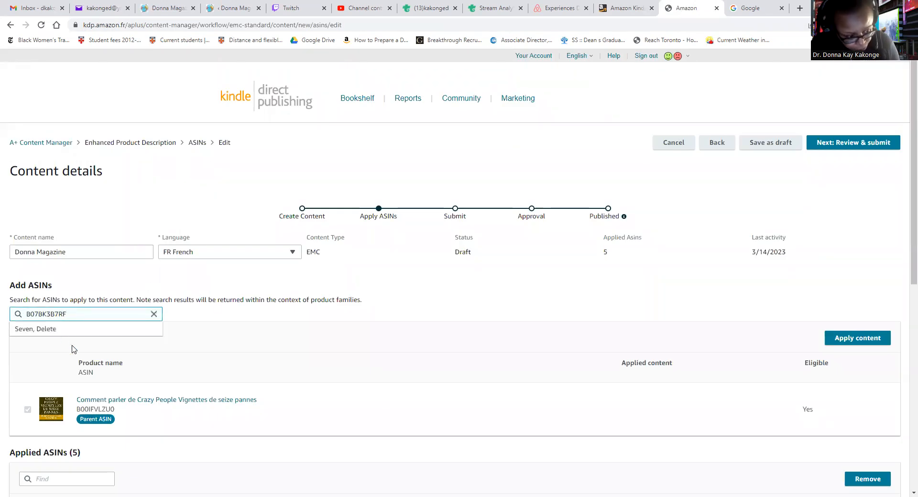
{"action": "left_click", "coordinate": [77, 330]}
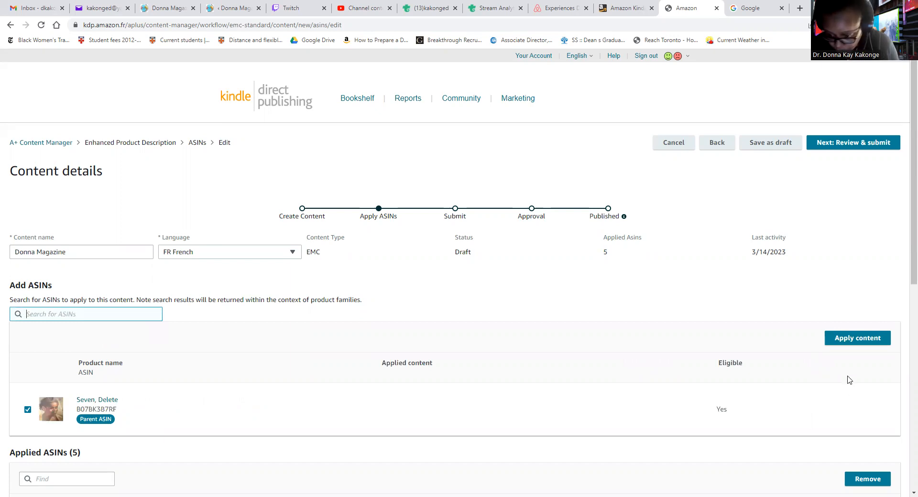
{"action": "left_click", "coordinate": [857, 342]}
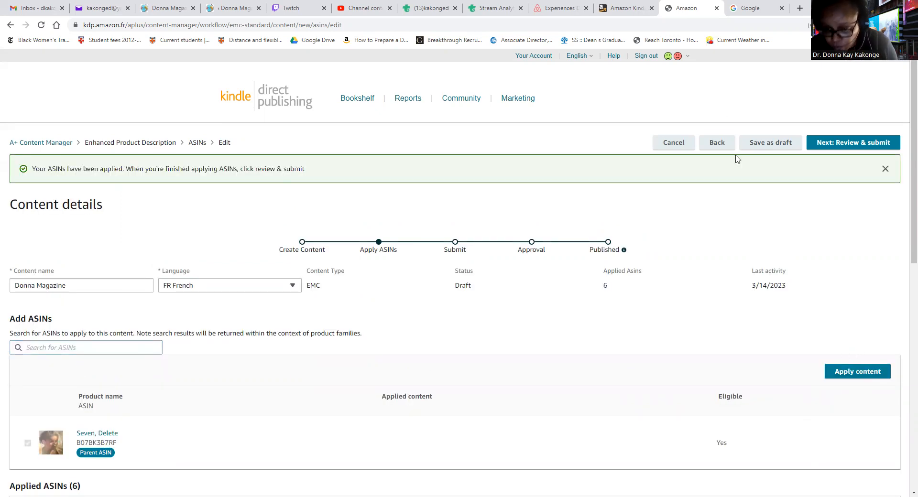
Review and submit the Donna Magazine content for approval, then return to A+ Content Manager
{"action": "left_click", "coordinate": [851, 148]}
{"action": "left_click", "coordinate": [851, 145]}
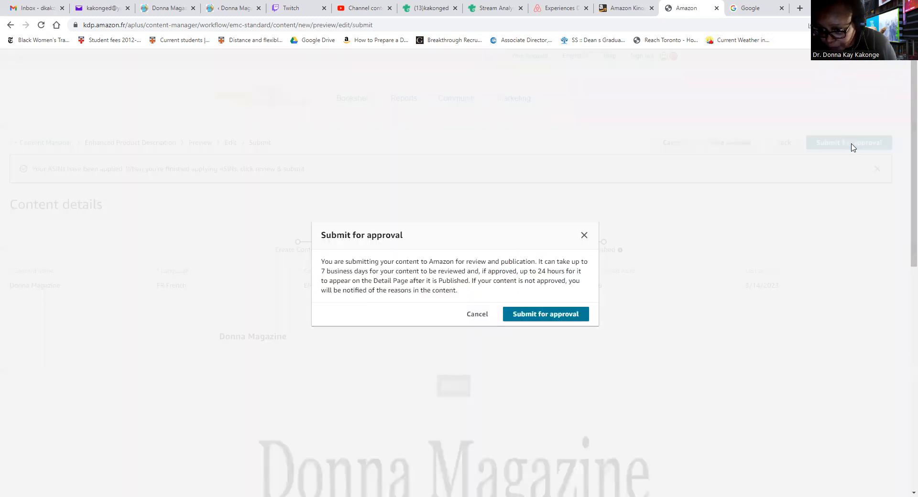
{"action": "left_click", "coordinate": [581, 315]}
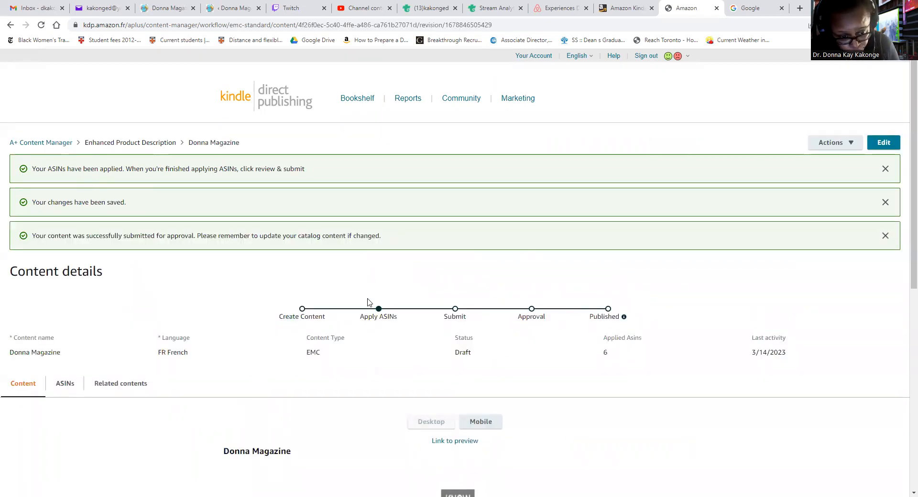
{"action": "left_click", "coordinate": [65, 148]}
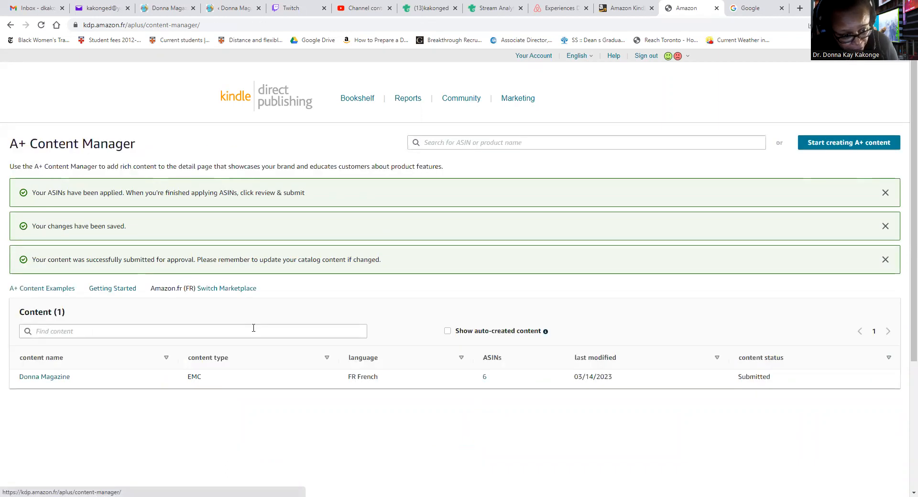
Switch the marketplace to Amazon.es (ES) and open it
{"action": "left_click", "coordinate": [239, 294]}
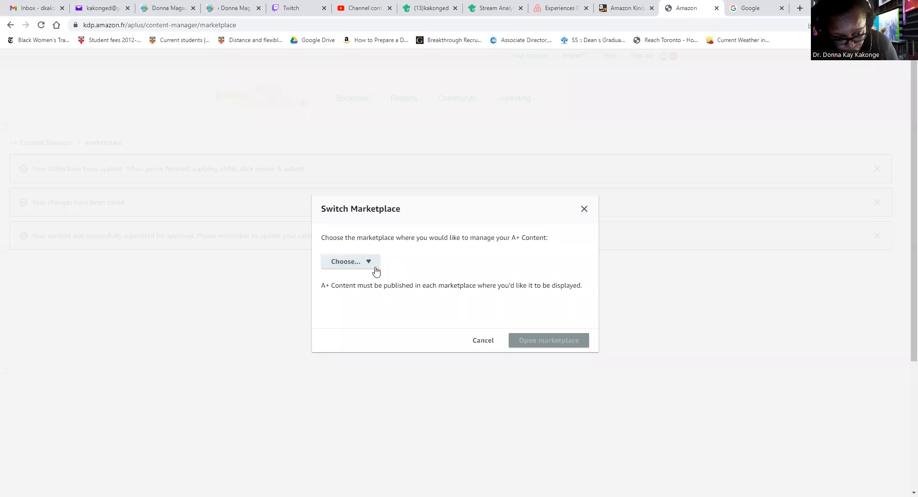
{"action": "left_click", "coordinate": [371, 266]}
{"action": "scroll", "coordinate": [382, 296], "scroll_direction": "down", "scroll_amount": 1}
{"action": "scroll", "coordinate": [383, 299], "scroll_direction": "down", "scroll_amount": 2}
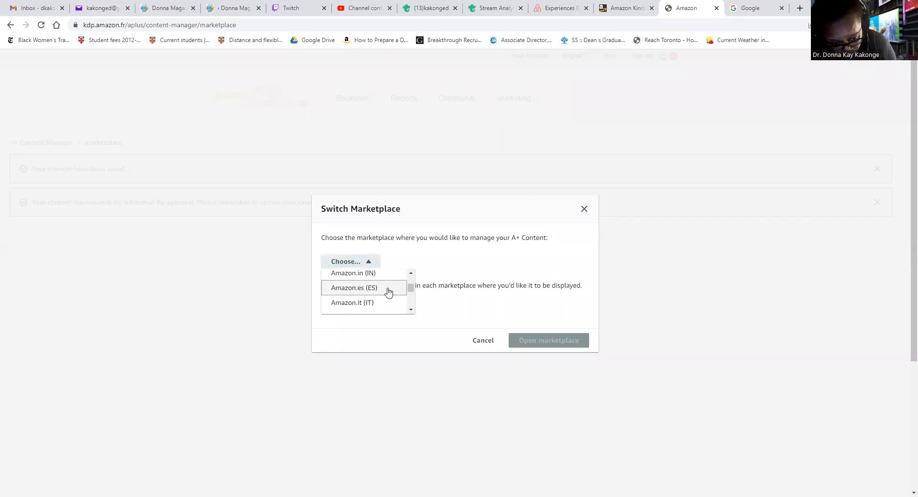
{"action": "left_click", "coordinate": [389, 289]}
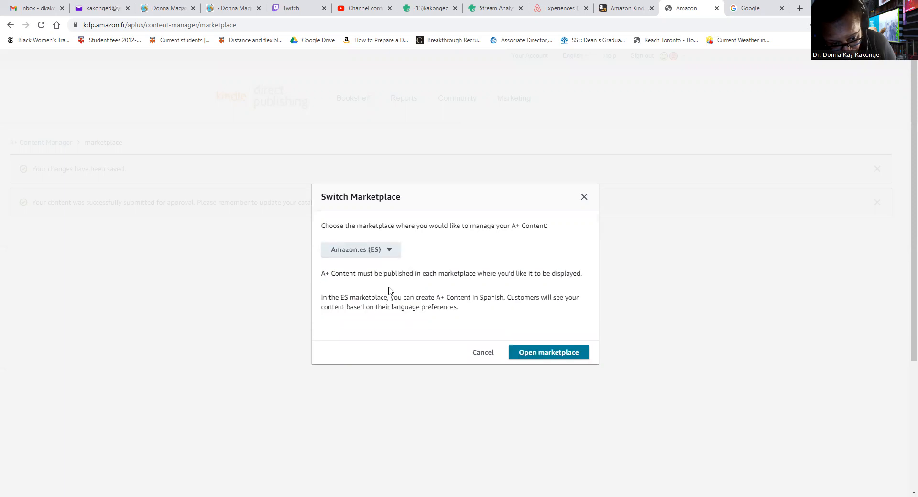
{"action": "left_click", "coordinate": [538, 355]}
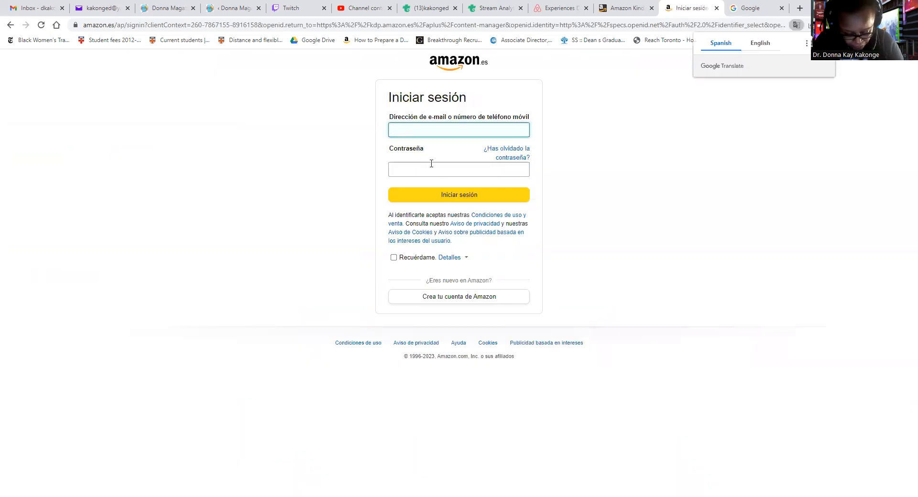
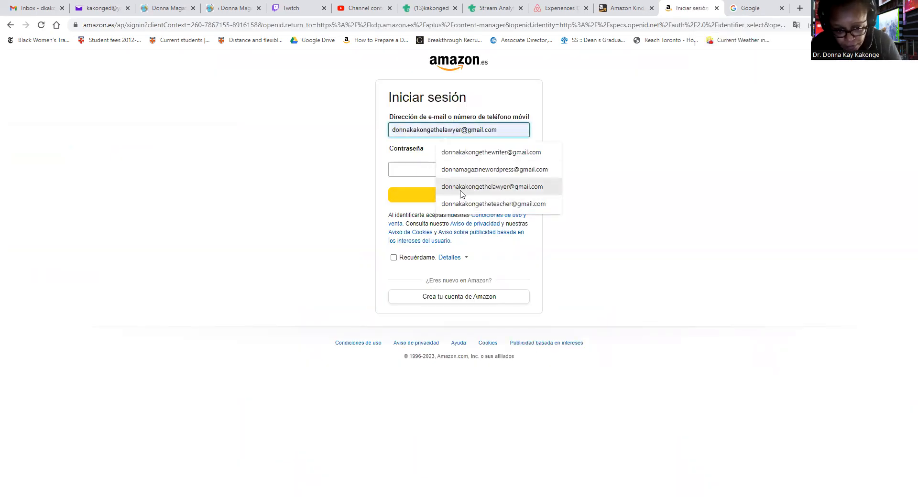
Sign in to Amazon.es with the saved account e-mail and password, with Recuérdame ticked
{"action": "left_click", "coordinate": [495, 153]}
{"action": "left_click", "coordinate": [434, 169]}
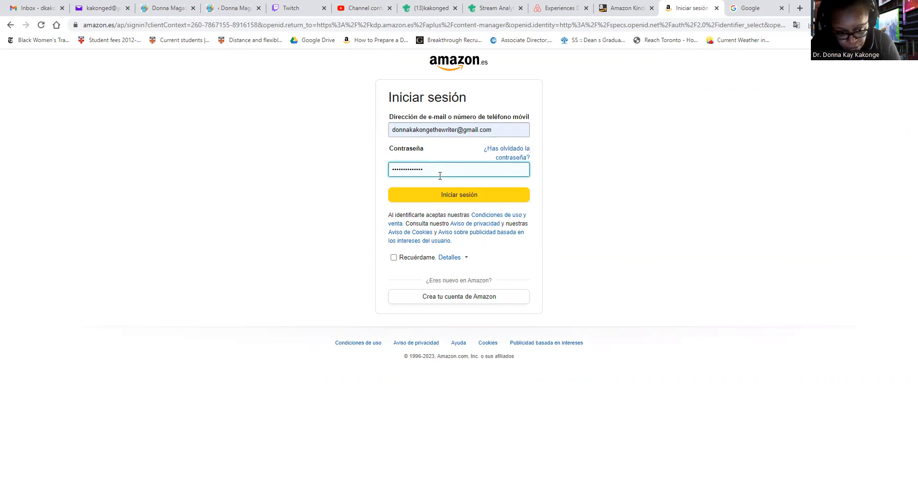
{"action": "left_click", "coordinate": [393, 258]}
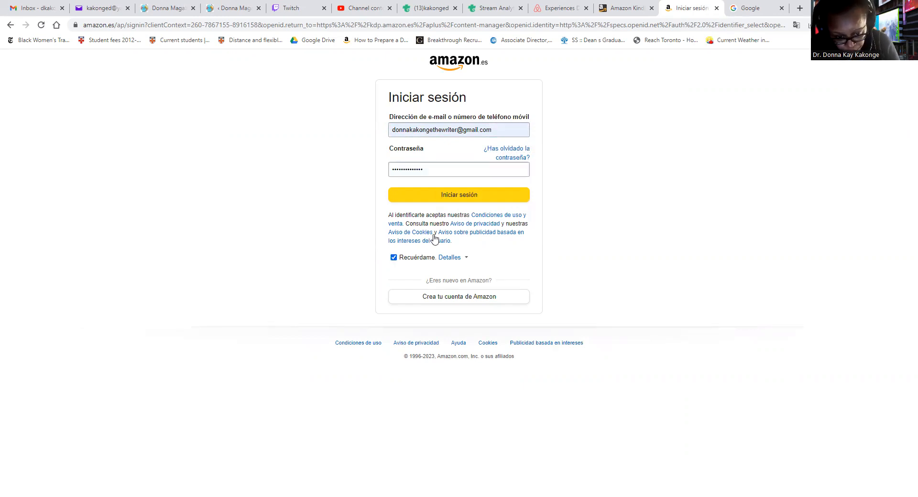
{"action": "left_click", "coordinate": [468, 199]}
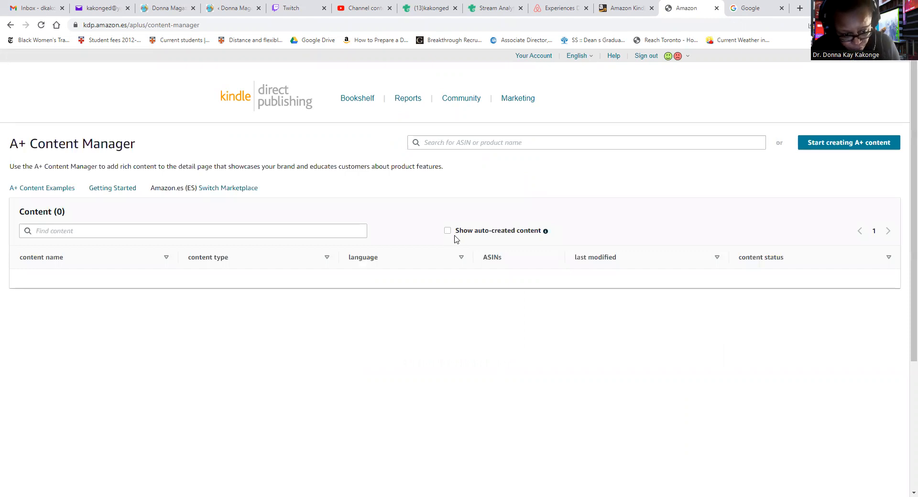
Create new Spanish A+ content named 'Donna Magazine'
{"action": "left_click", "coordinate": [81, 232]}
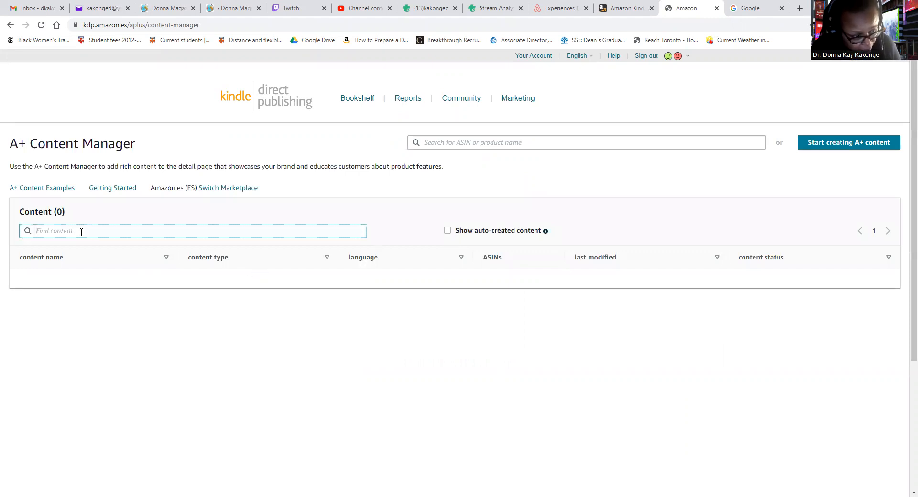
{"action": "type", "text": "dONN"}
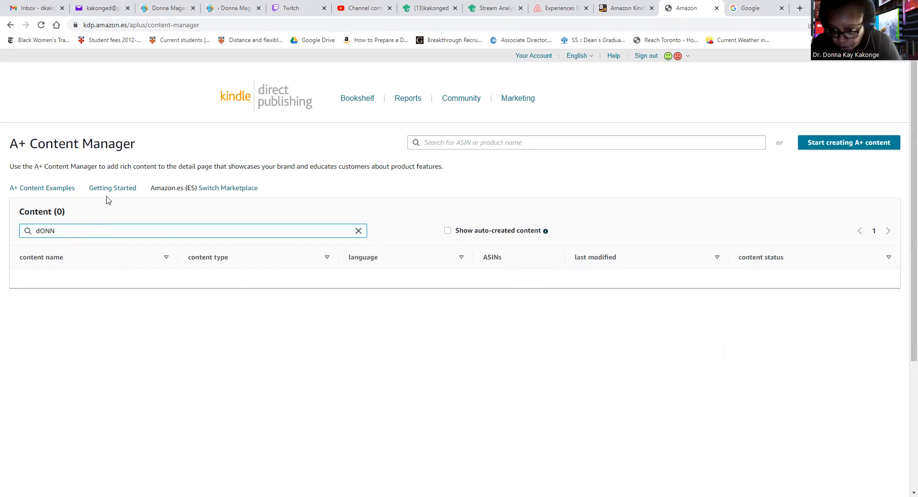
{"action": "left_click", "coordinate": [838, 149]}
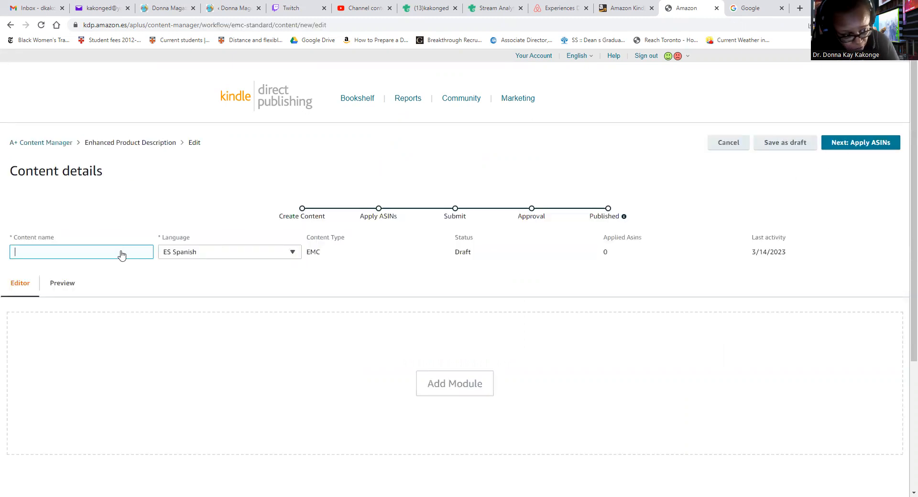
{"action": "type", "text": "dO"}
{"action": "key", "text": "BackSpace"}
{"action": "key", "text": "BackSpace"}
{"action": "type", "text": "D"}
{"action": "type", "text": "onna Magazine"}
{"action": "left_click", "coordinate": [234, 290]}
Add a Standard Image Header With Text module and begin its headline
{"action": "left_click", "coordinate": [450, 385]}
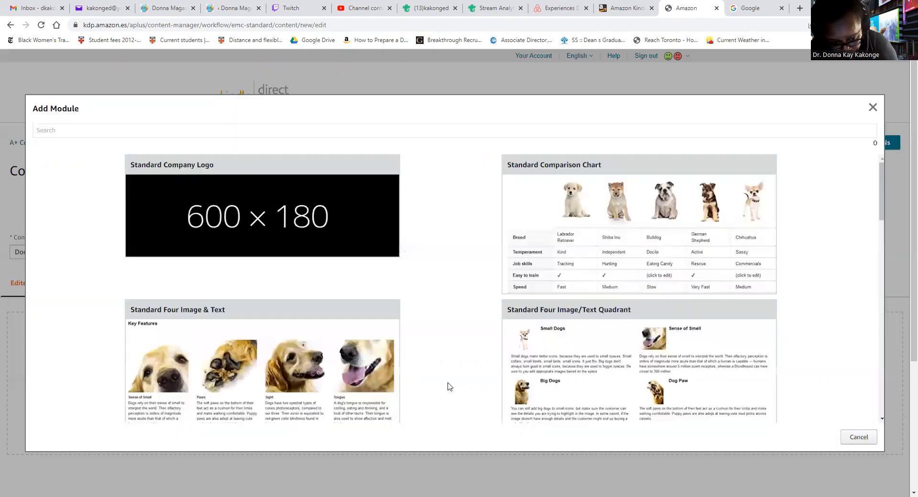
{"action": "scroll", "coordinate": [324, 364], "scroll_direction": "down", "scroll_amount": 2}
{"action": "scroll", "coordinate": [323, 365], "scroll_direction": "down", "scroll_amount": 5}
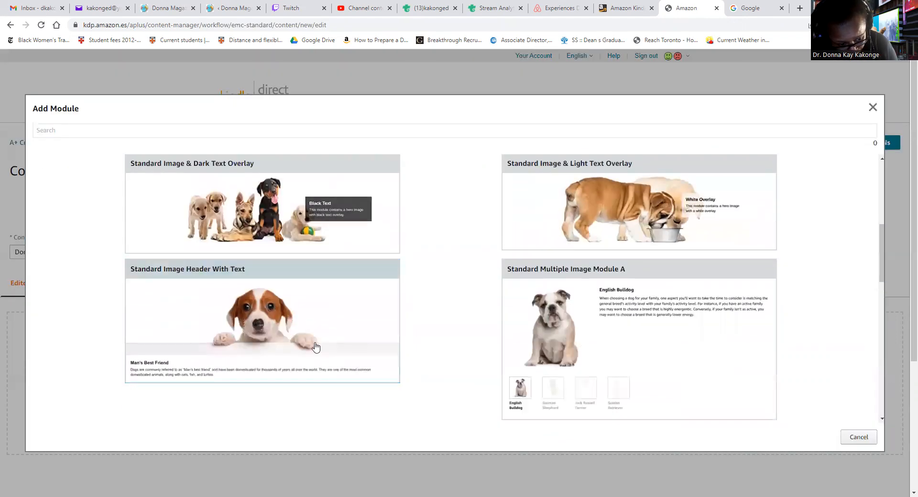
{"action": "left_click", "coordinate": [319, 347]}
{"action": "left_click", "coordinate": [307, 369]}
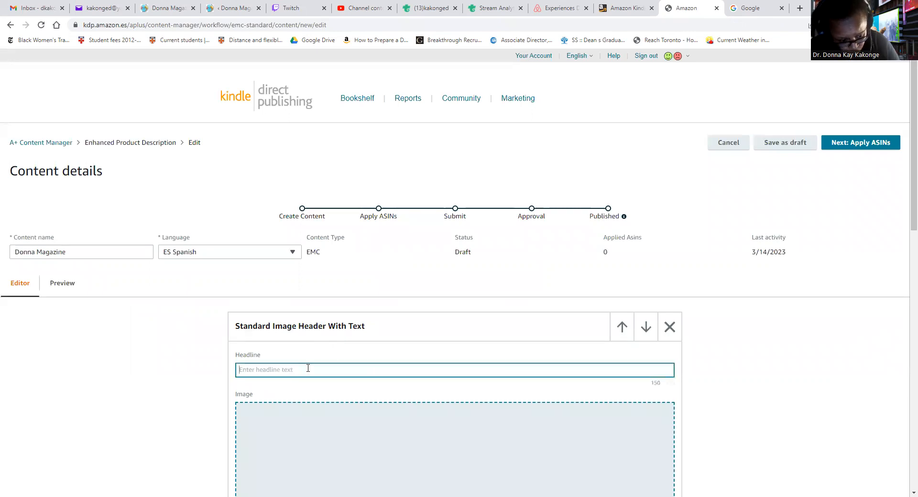
{"action": "type", "text": "Donna Mag"}
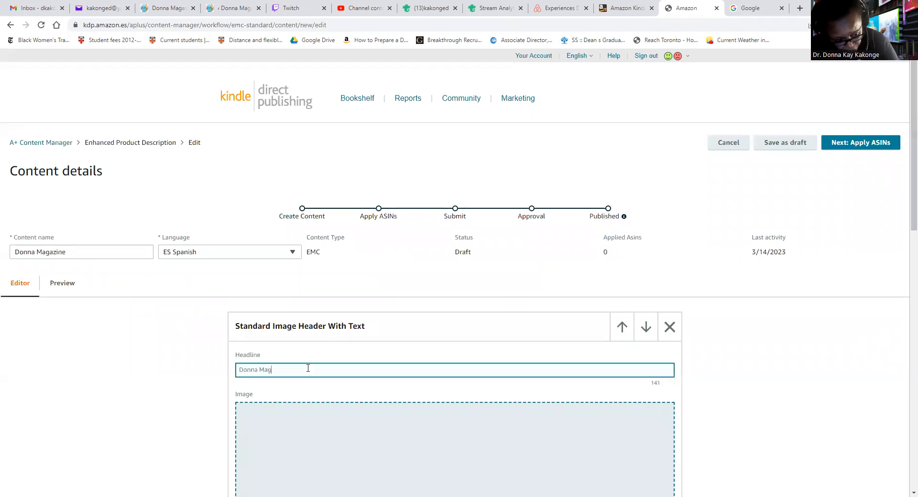
{"action": "scroll", "coordinate": [363, 361], "scroll_direction": "down", "scroll_amount": 3}
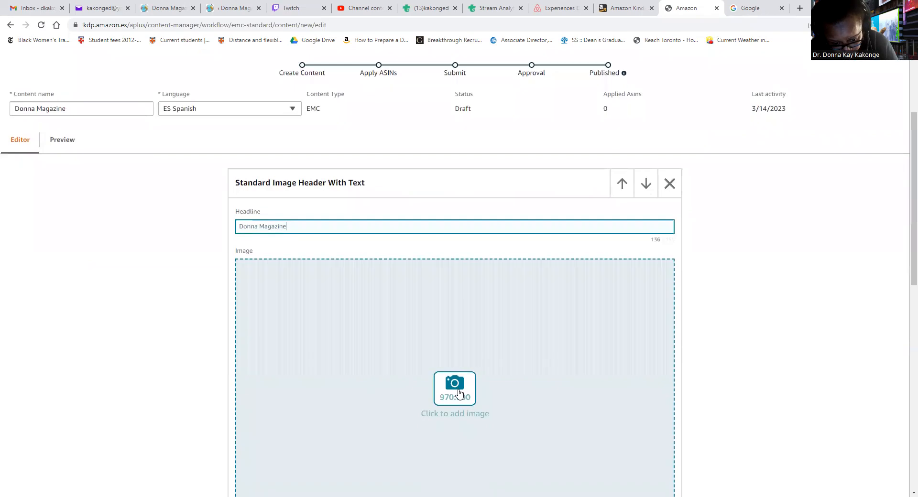
Upload the Amazon A+ Content Image file as the header image with keywords
{"action": "left_click", "coordinate": [455, 391]}
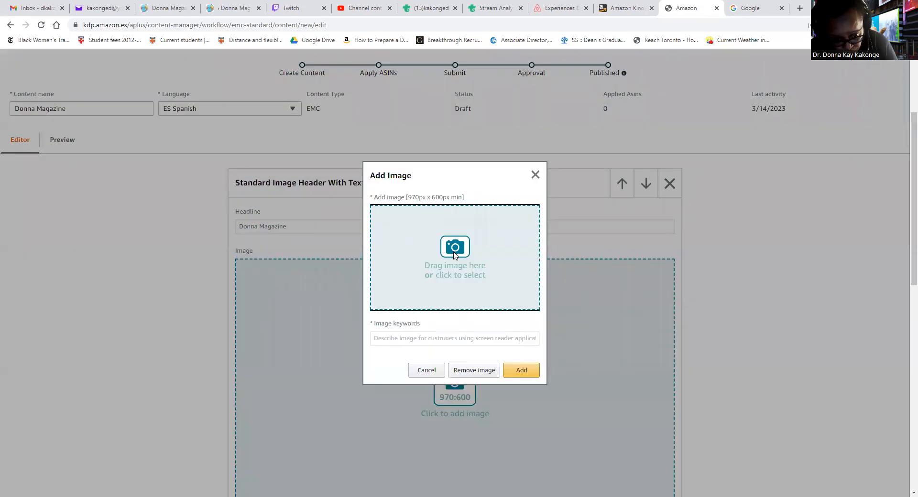
{"action": "left_click", "coordinate": [418, 235]}
{"action": "left_click", "coordinate": [94, 84]}
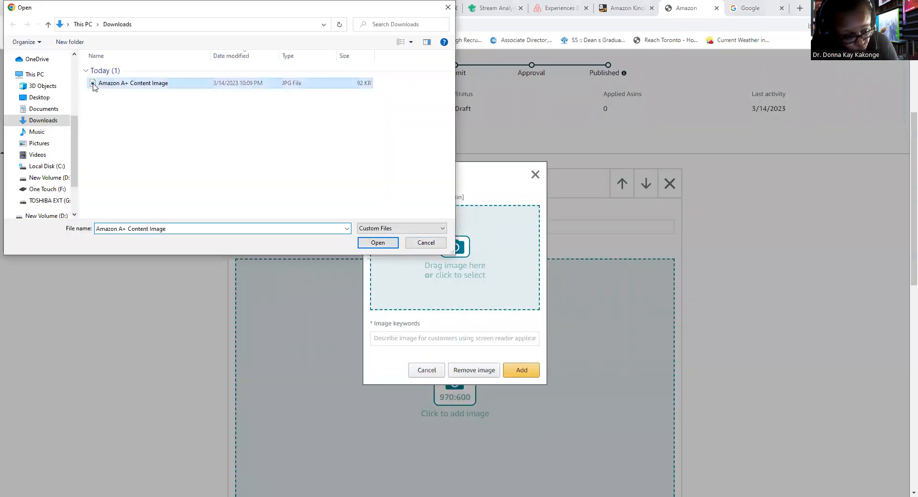
{"action": "double_click", "coordinate": [94, 85]}
{"action": "left_click", "coordinate": [480, 341]}
{"action": "type", "text": "Donna Magazine"}
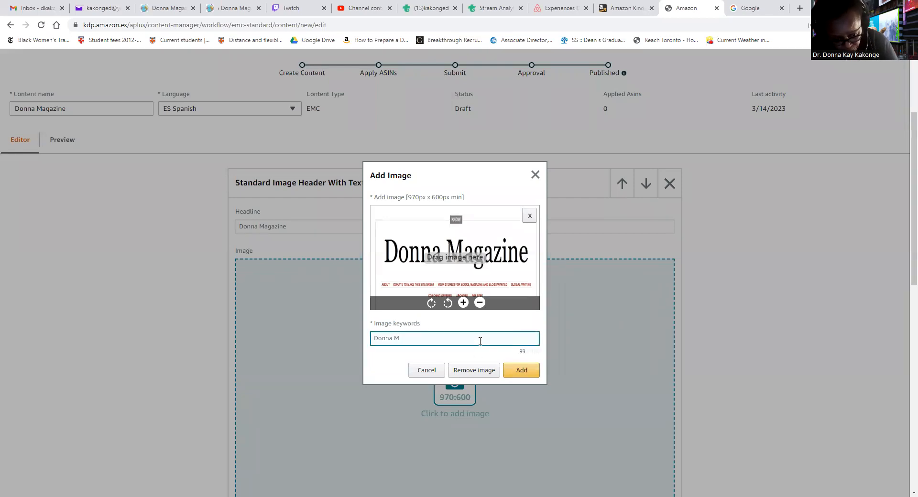
{"action": "left_click", "coordinate": [526, 372]}
Enter the 'Donna Magazine' headline and 'Great Books!' body text, then advance to Apply ASINs
{"action": "scroll", "coordinate": [489, 388], "scroll_direction": "down", "scroll_amount": 3}
{"action": "scroll", "coordinate": [489, 388], "scroll_direction": "down", "scroll_amount": 3}
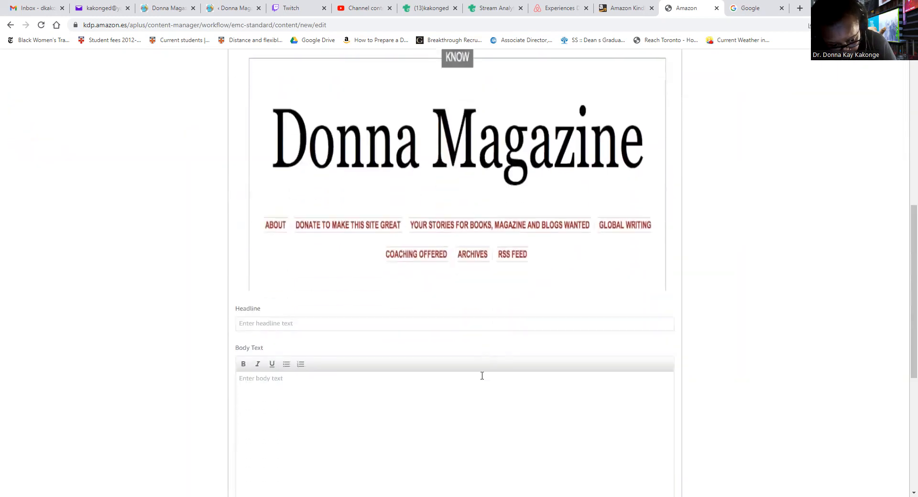
{"action": "left_click", "coordinate": [345, 323]}
{"action": "type", "text": "Donna Magazine"}
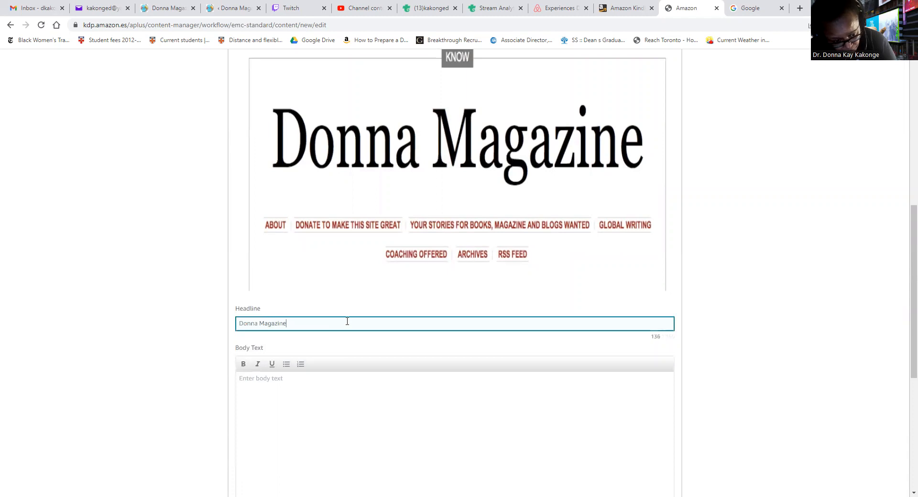
{"action": "left_click", "coordinate": [292, 394]}
{"action": "type", "text": "Great Books!"}
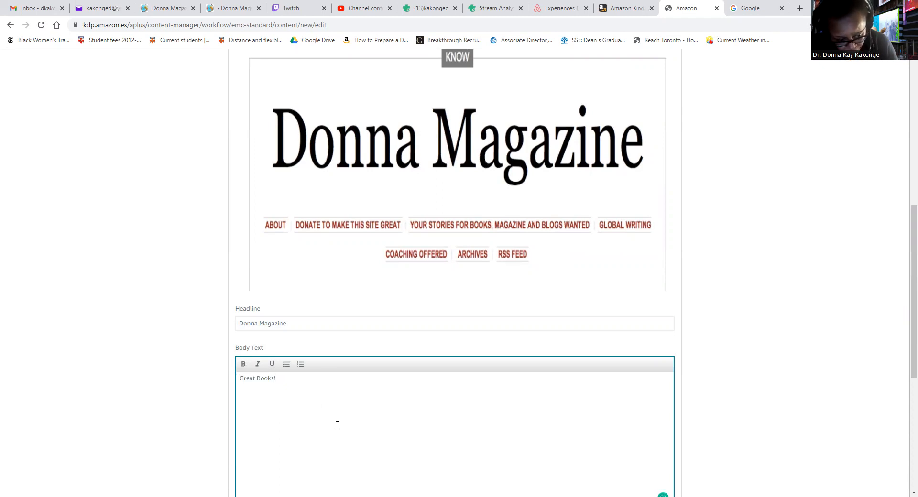
{"action": "scroll", "coordinate": [337, 425], "scroll_direction": "down", "scroll_amount": 4}
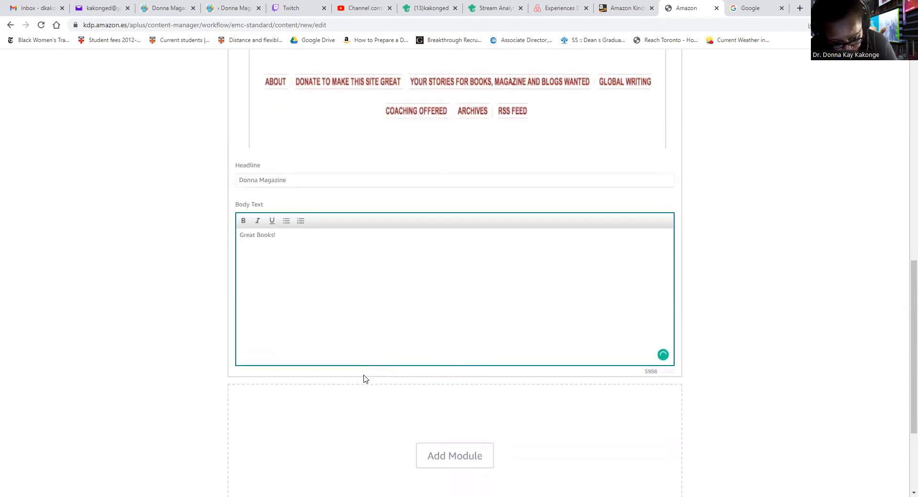
{"action": "scroll", "coordinate": [403, 379], "scroll_direction": "up", "scroll_amount": 5}
{"action": "scroll", "coordinate": [416, 366], "scroll_direction": "up", "scroll_amount": 7}
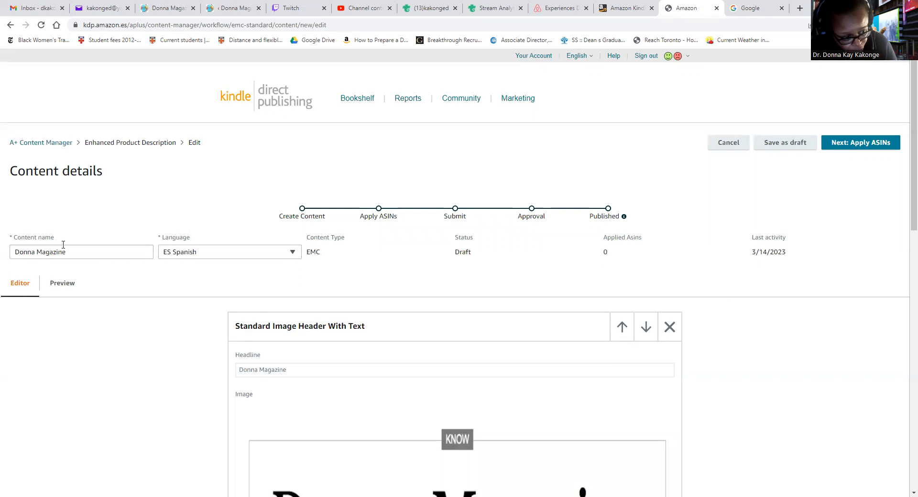
{"action": "left_click", "coordinate": [856, 143]}
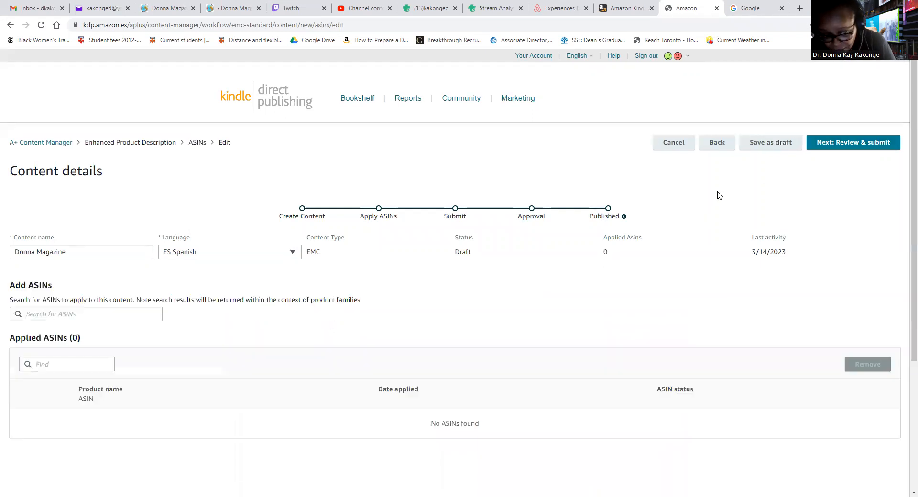
Search the bookshelf for 'Siete' and copy SIETE, BORRAR's eBook ASIN B07GV46SDH
{"action": "left_click", "coordinate": [623, 11]}
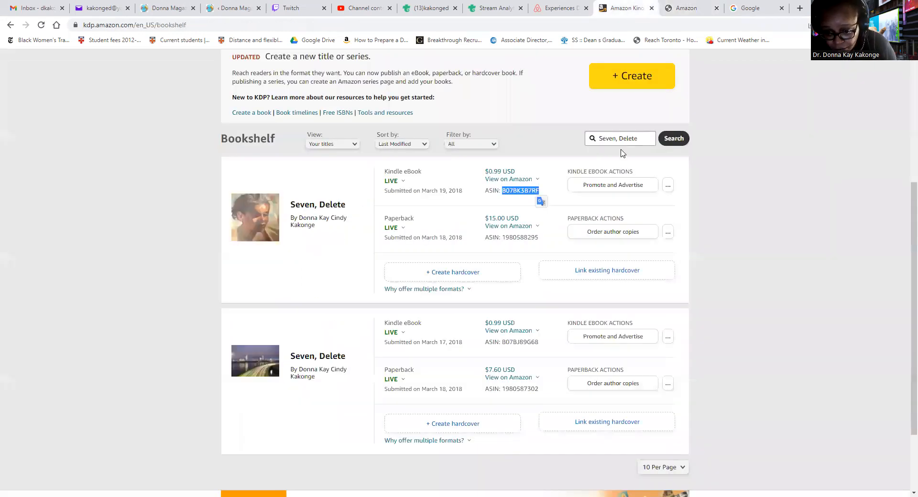
{"action": "left_click_drag", "start_coordinate": [639, 138], "coordinate": [576, 130]}
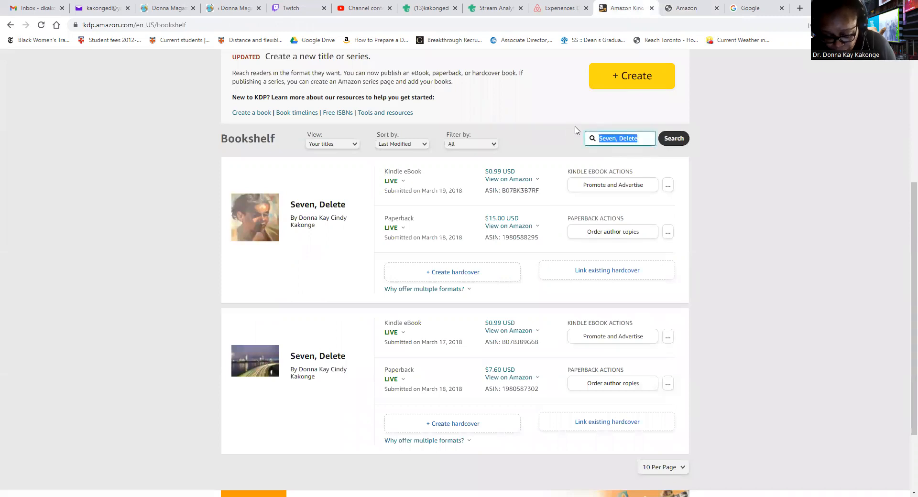
{"action": "type", "text": "Siete"}
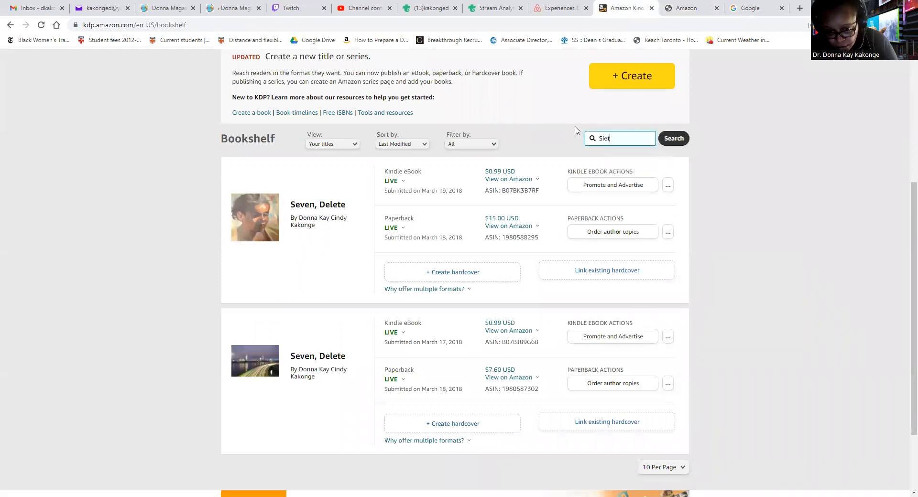
{"action": "key", "text": "Return"}
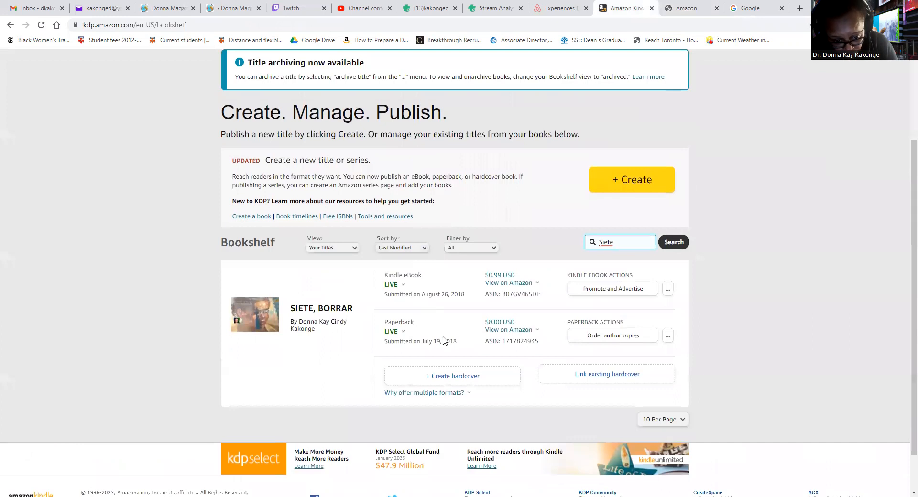
{"action": "left_click_drag", "start_coordinate": [502, 295], "coordinate": [538, 292]}
{"action": "key", "text": "ctrl+c"}
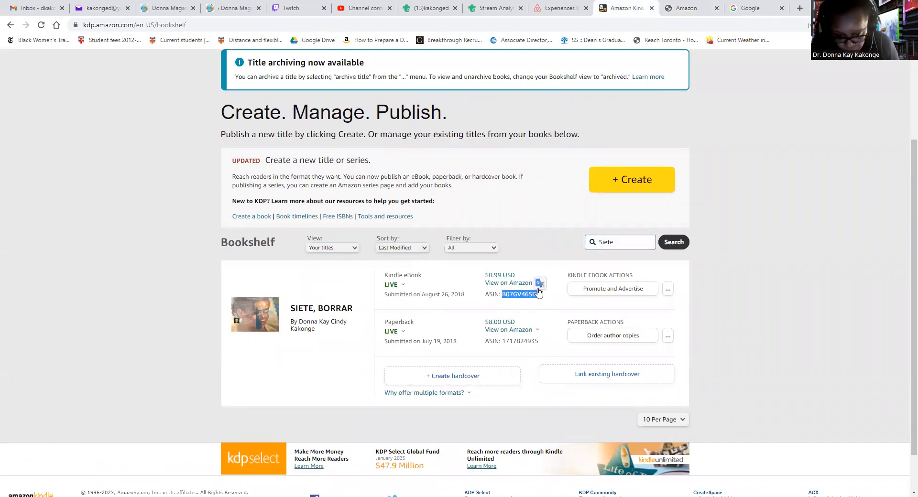
Apply the Donna Magazine A+ content to SIETE, BORRAR via ASIN B07GV46SDH
{"action": "left_click", "coordinate": [687, 10]}
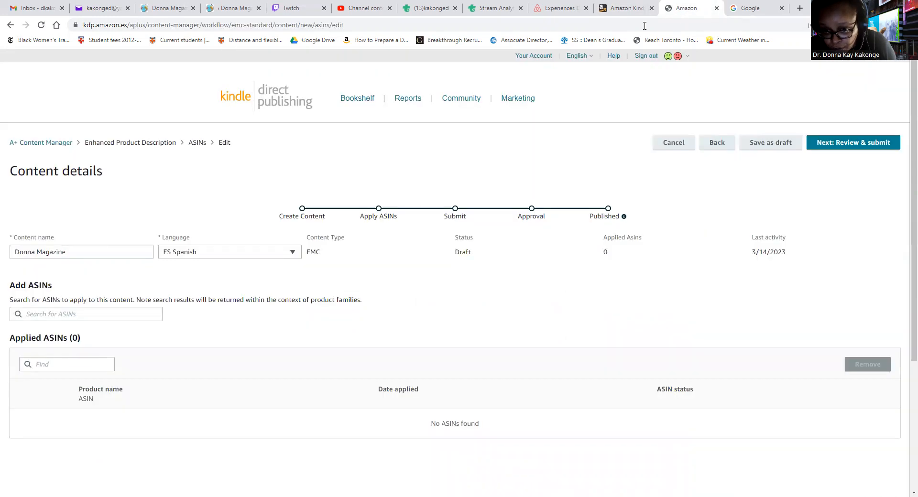
{"action": "left_click", "coordinate": [107, 313]}
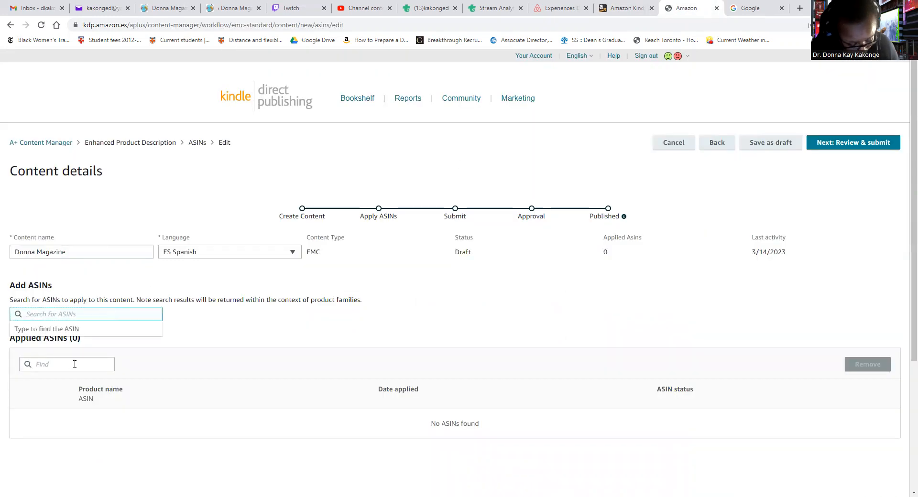
{"action": "key", "text": "ctrl+v"}
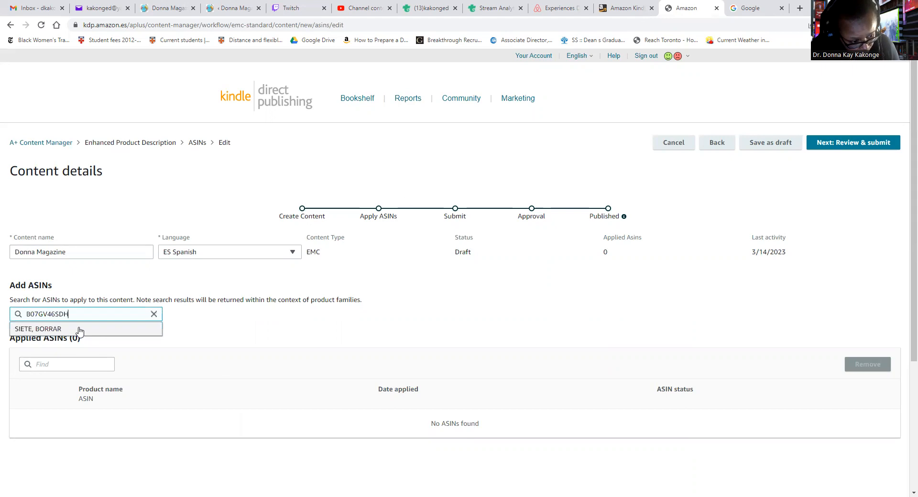
{"action": "left_click", "coordinate": [80, 329]}
{"action": "left_click", "coordinate": [840, 340]}
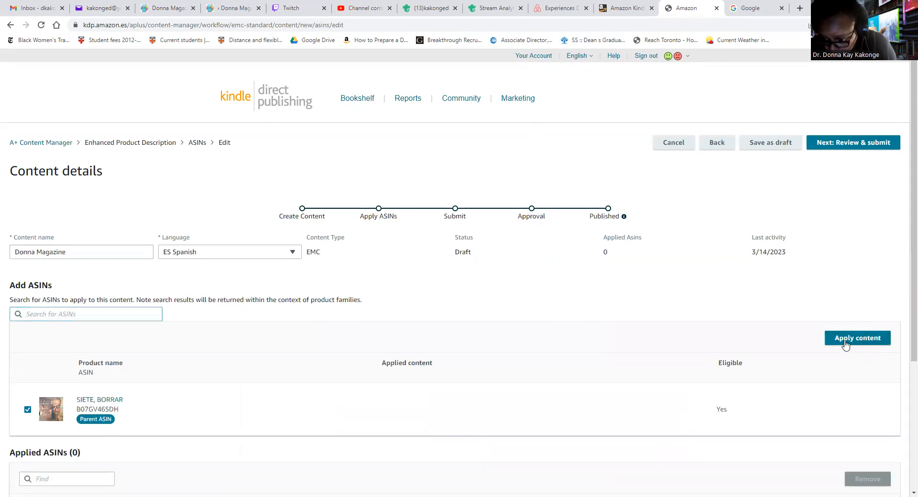
{"action": "left_click", "coordinate": [635, 11]}
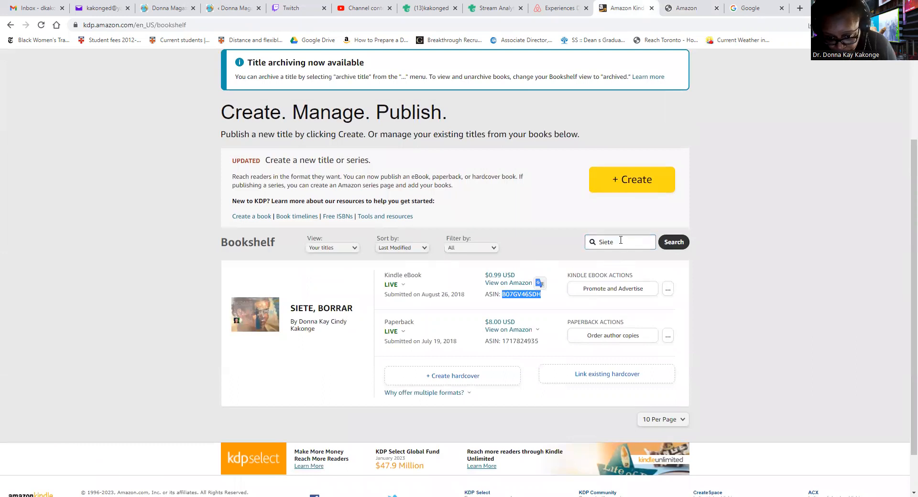
Search the bookshelf for 'Como', 'hablar' and 'Spanish' in turn
{"action": "left_click_drag", "start_coordinate": [621, 240], "coordinate": [593, 238]}
{"action": "type", "text": "Como"}
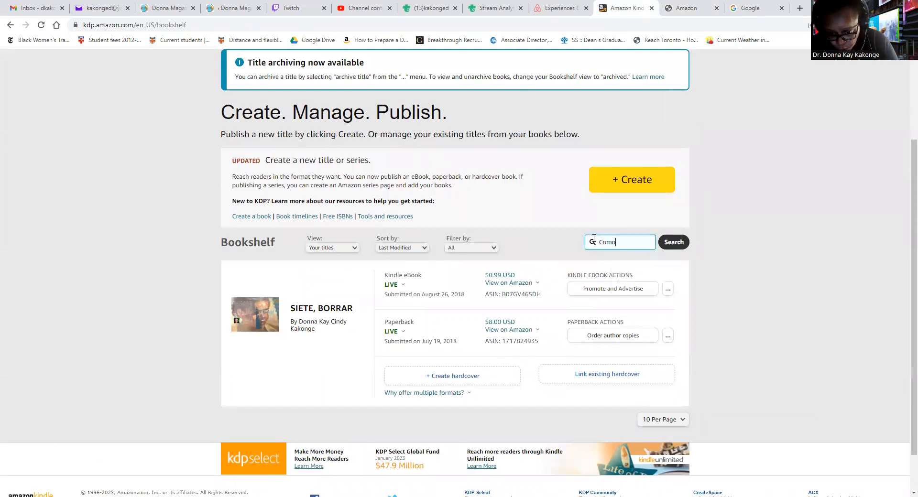
{"action": "key", "text": "Return"}
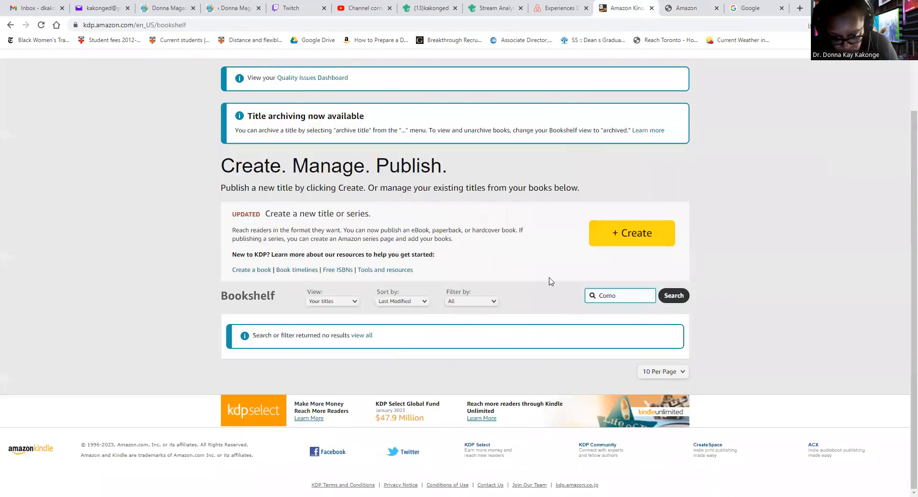
{"action": "key", "text": "BackSpace"}
{"action": "key", "text": "BackSpace"}
{"action": "type", "text": "hablar"}
{"action": "key", "text": "Return"}
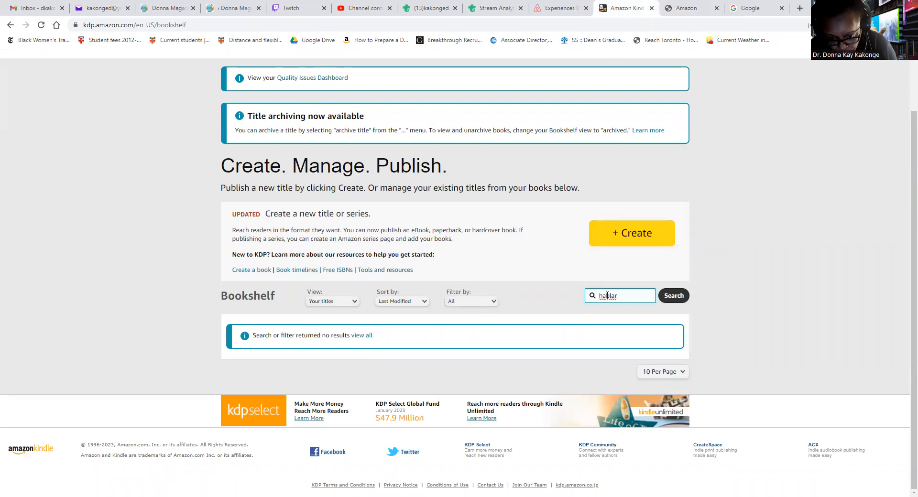
{"action": "key", "text": "BackSpace"}
{"action": "key", "text": "BackSpace"}
{"action": "key", "text": "BackSpace"}
{"action": "key", "text": "BackSpace"}
{"action": "key", "text": "BackSpace"}
{"action": "key", "text": "BackSpace"}
{"action": "type", "text": "S"}
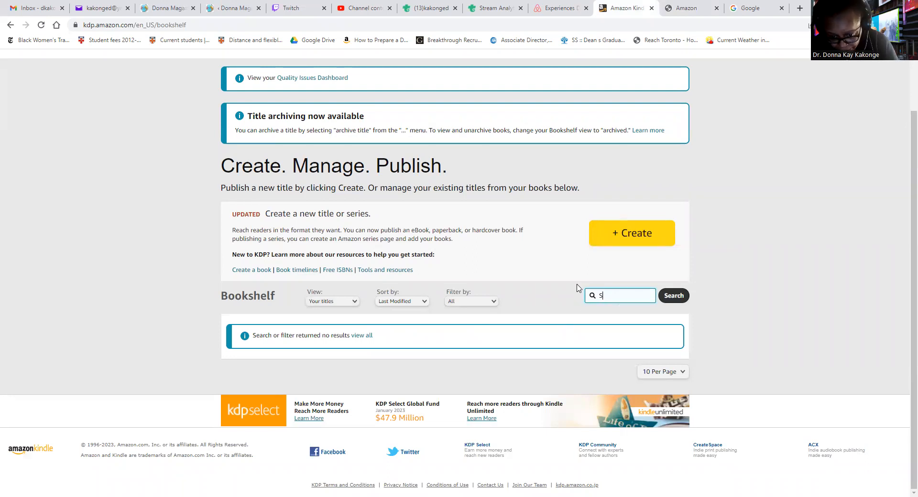
{"action": "type", "text": "plani"}
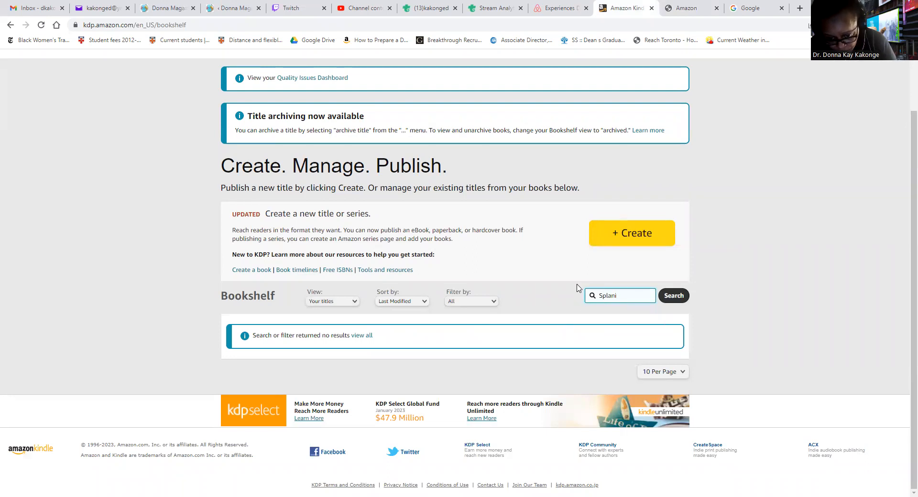
{"action": "type", "text": "sh"}
{"action": "key", "text": "Return"}
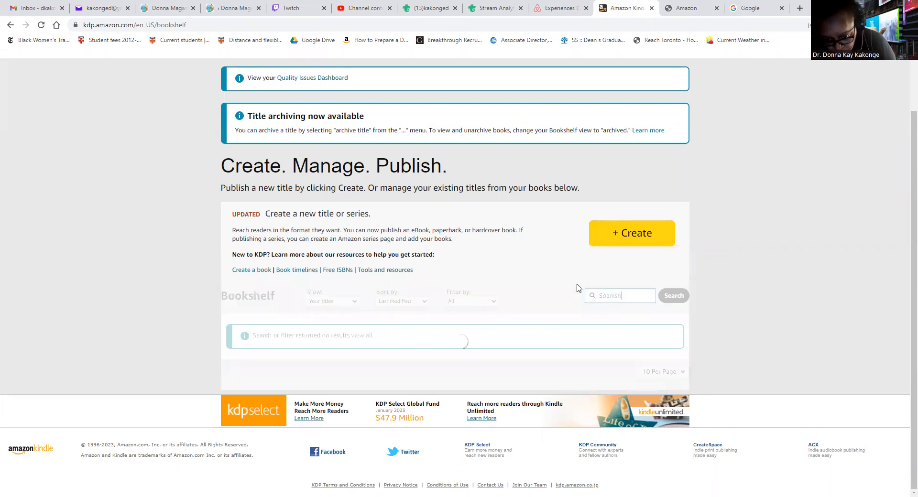
{"action": "scroll", "coordinate": [576, 287], "scroll_direction": "down", "scroll_amount": 1}
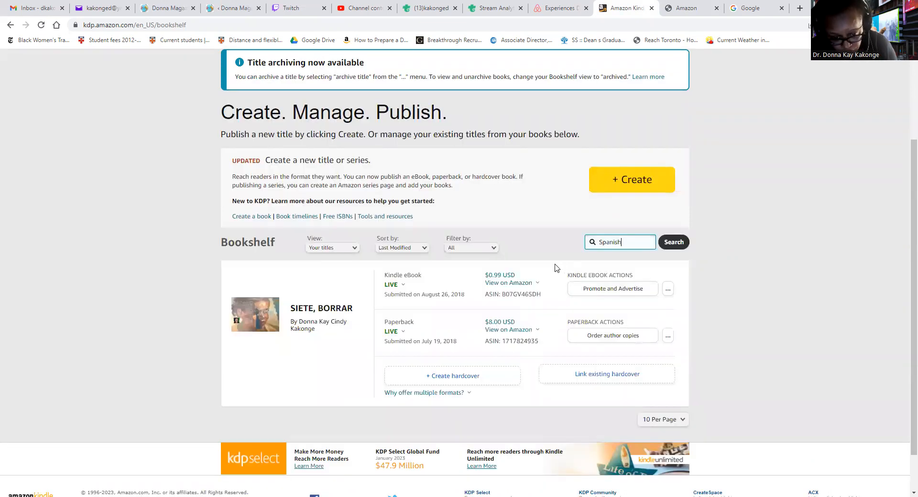
Search the bookshelf for 'How to Talk to Crazy People'
{"action": "key", "text": "BackSpace"}
{"action": "key", "text": "BackSpace"}
{"action": "key", "text": "BackSpace"}
{"action": "key", "text": "BackSpace"}
{"action": "key", "text": "BackSpace"}
{"action": "key", "text": "BackSpace"}
{"action": "key", "text": "BackSpace"}
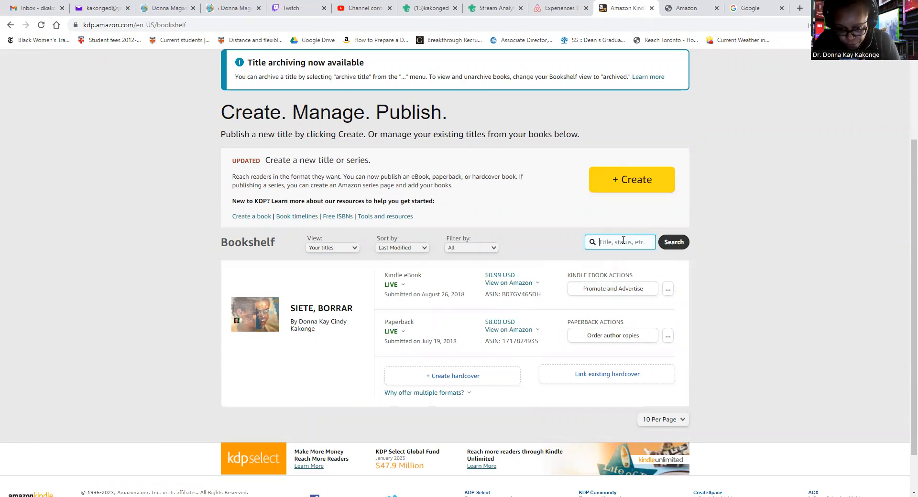
{"action": "type", "text": "How to Tal"}
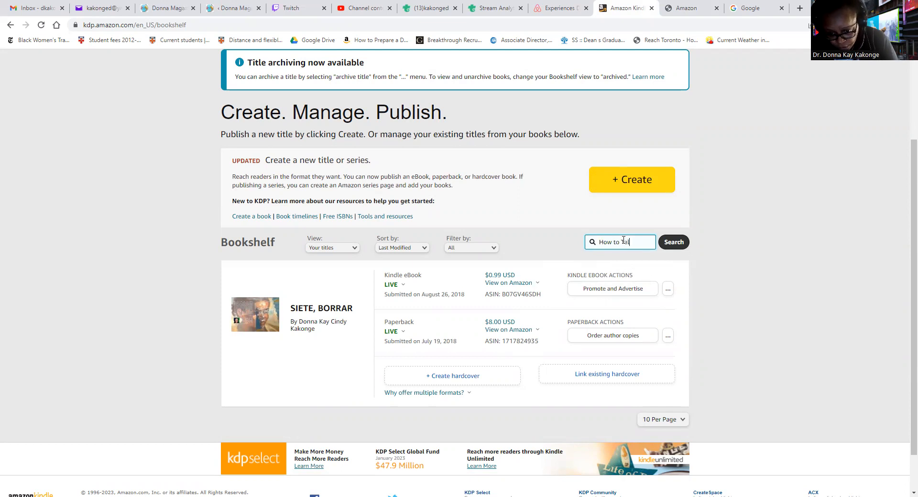
{"action": "type", "text": "k to Crazy POp"}
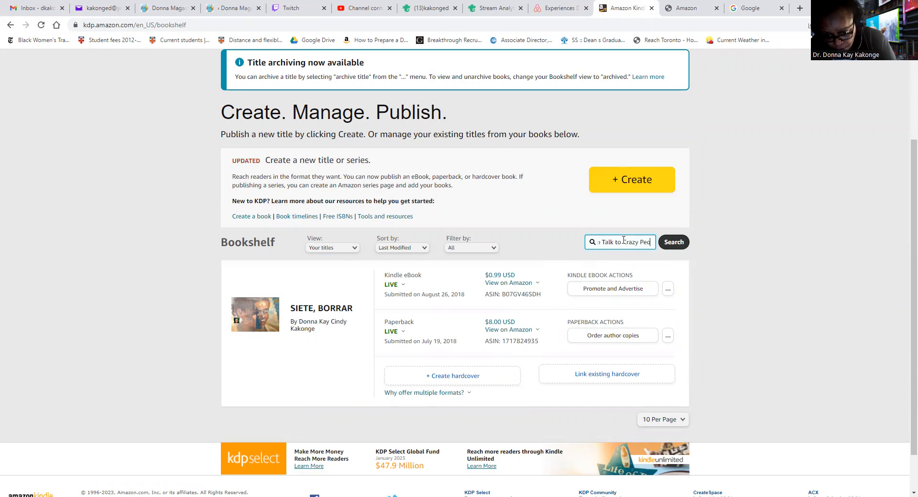
{"action": "type", "text": "e"}
{"action": "key", "text": "Return"}
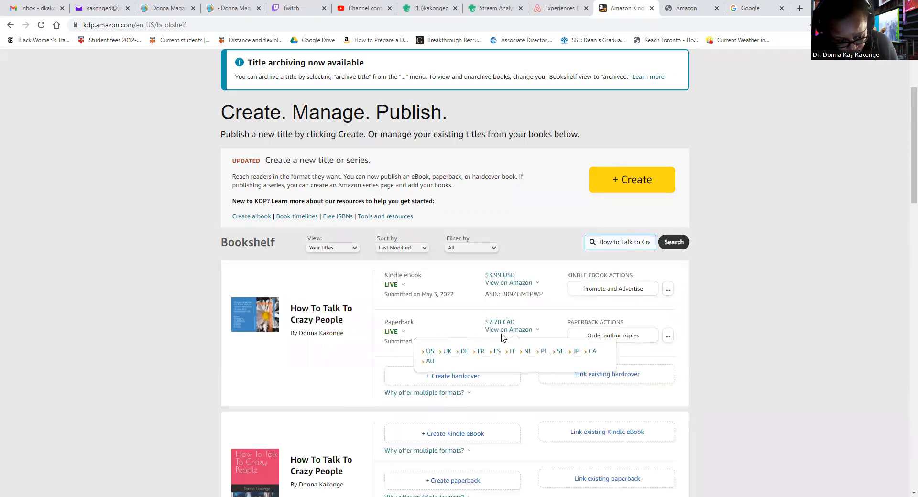
Scroll through the How to Talk to Crazy People results to review its editions
{"action": "scroll", "coordinate": [506, 343], "scroll_direction": "down", "scroll_amount": 1}
{"action": "scroll", "coordinate": [506, 342], "scroll_direction": "down", "scroll_amount": 8}
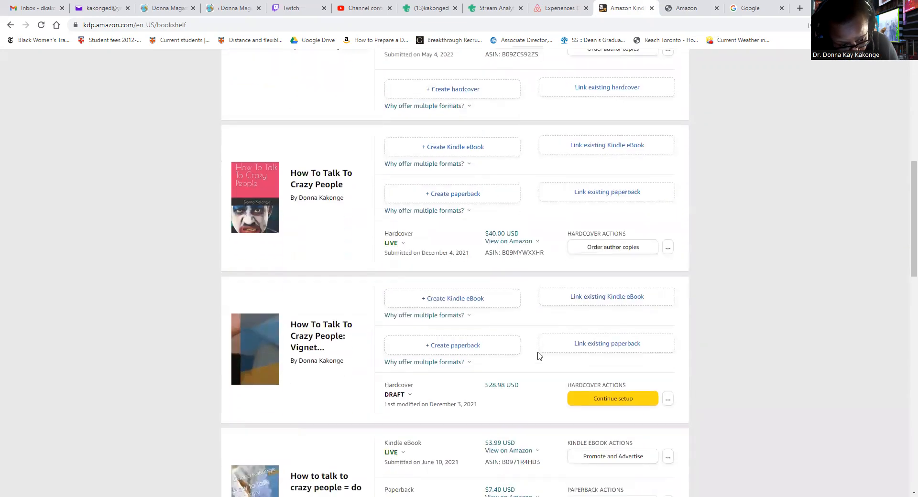
{"action": "scroll", "coordinate": [537, 356], "scroll_direction": "down", "scroll_amount": 8}
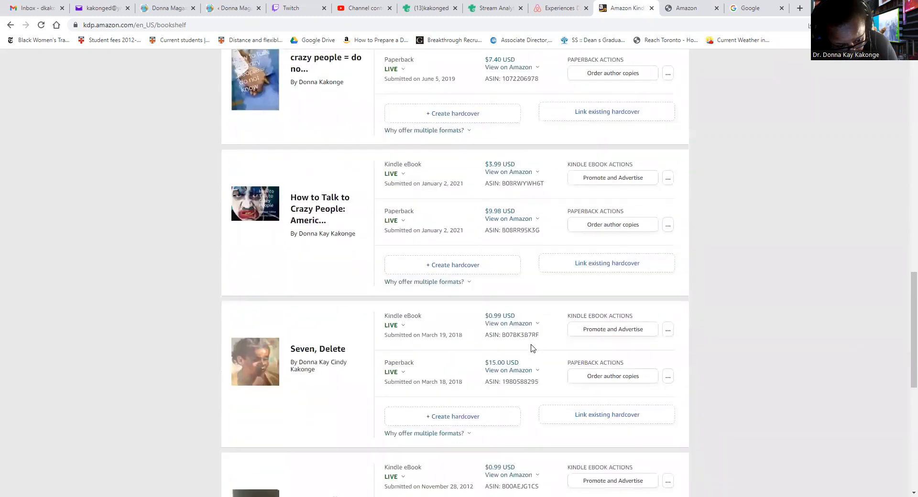
{"action": "scroll", "coordinate": [530, 347], "scroll_direction": "down", "scroll_amount": 6}
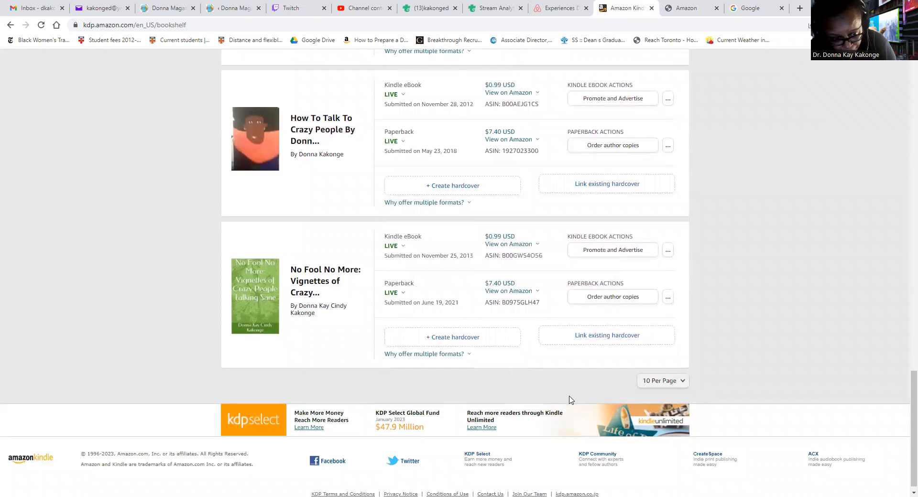
{"action": "scroll", "coordinate": [486, 397], "scroll_direction": "up", "scroll_amount": 10}
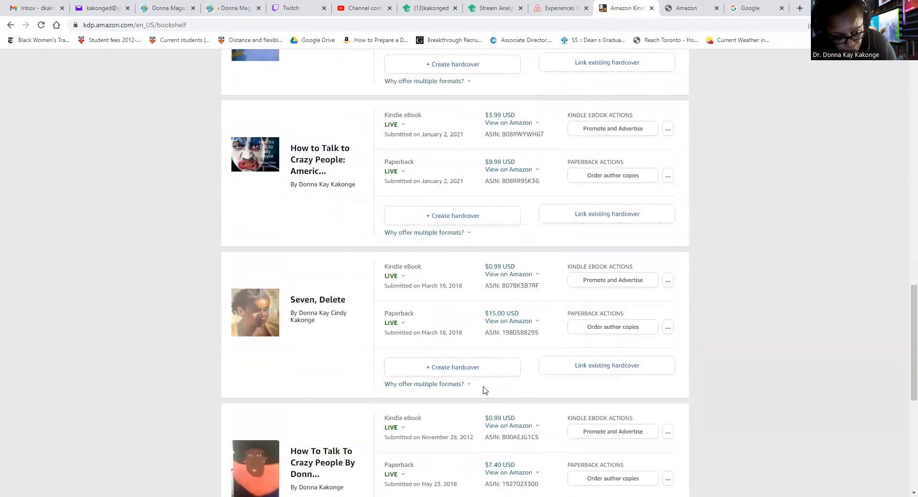
{"action": "scroll", "coordinate": [484, 387], "scroll_direction": "up", "scroll_amount": 15}
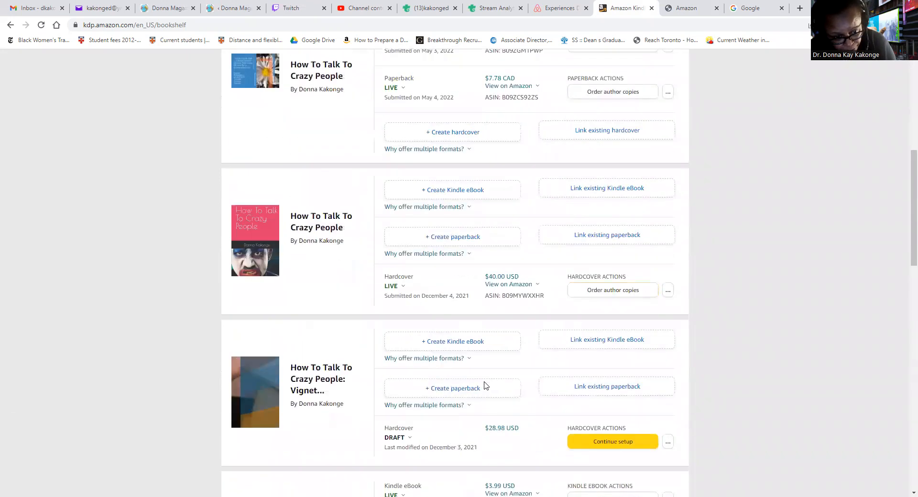
{"action": "scroll", "coordinate": [485, 385], "scroll_direction": "up", "scroll_amount": 4}
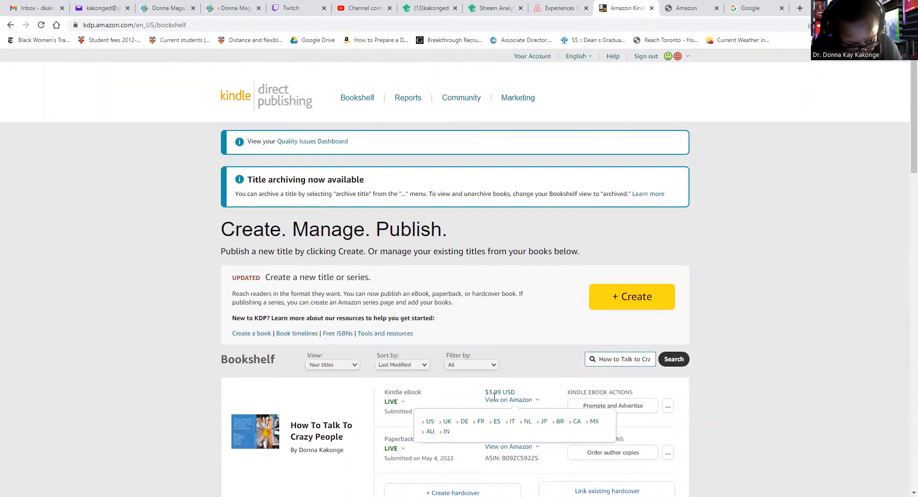
Set the bookshelf view to All titles and scroll through the full list
{"action": "left_click", "coordinate": [352, 366]}
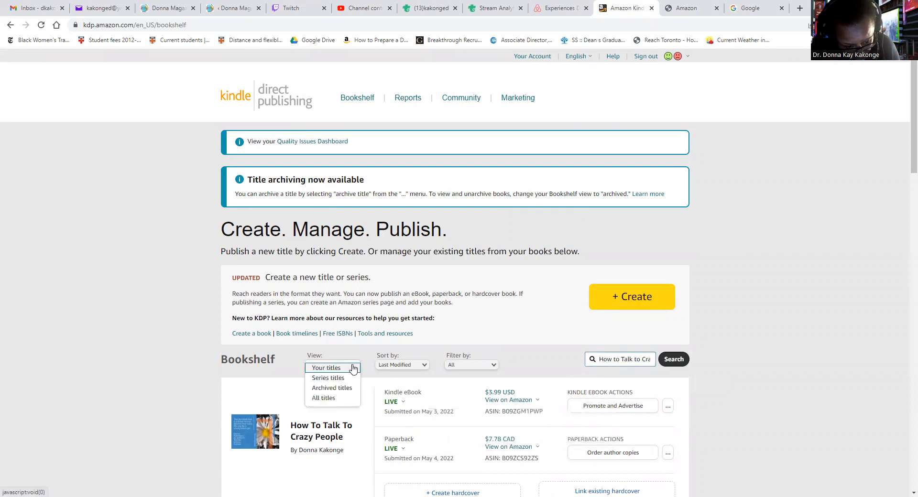
{"action": "left_click", "coordinate": [342, 398]}
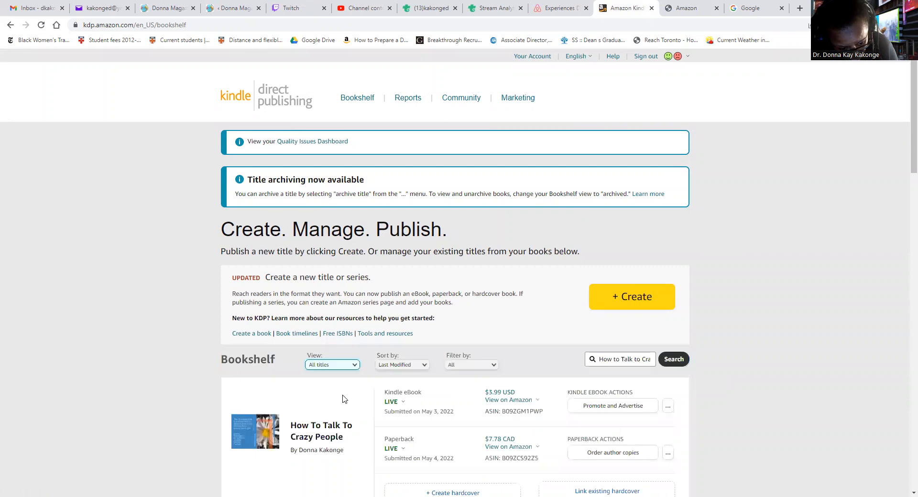
{"action": "scroll", "coordinate": [342, 398], "scroll_direction": "down", "scroll_amount": 10}
{"action": "scroll", "coordinate": [346, 382], "scroll_direction": "up", "scroll_amount": 4}
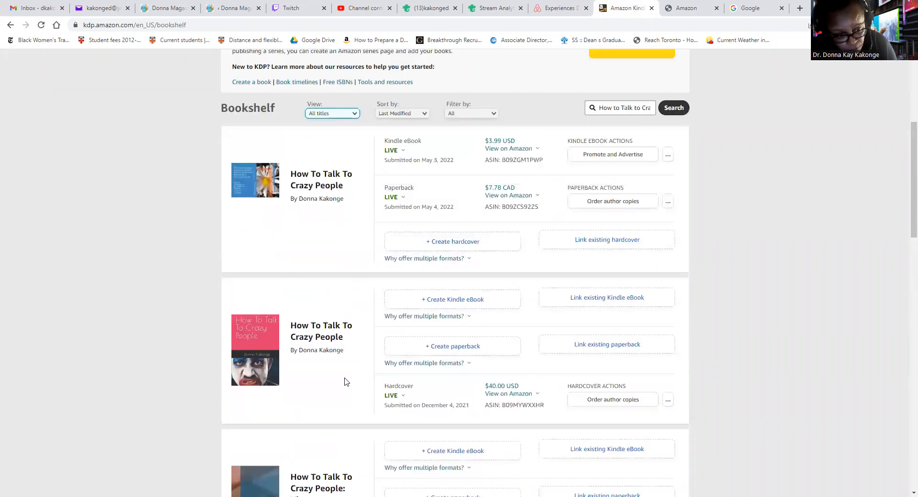
{"action": "scroll", "coordinate": [346, 382], "scroll_direction": "down", "scroll_amount": 13}
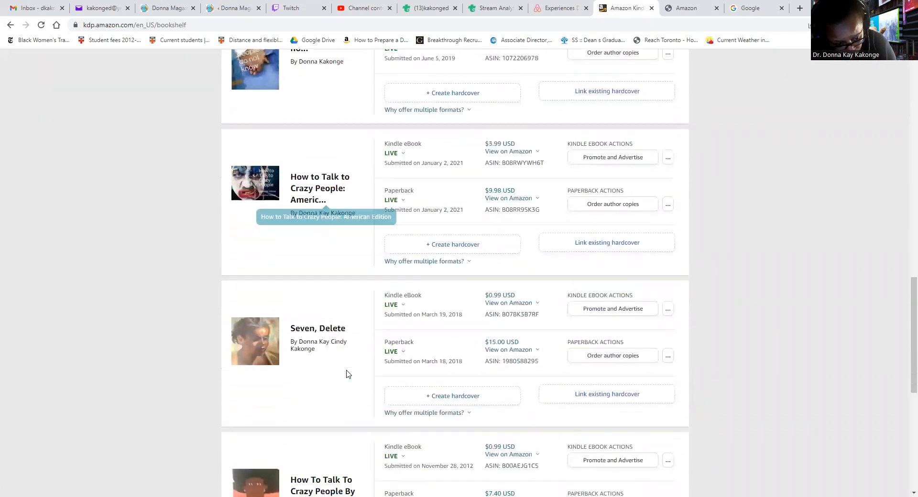
{"action": "scroll", "coordinate": [347, 374], "scroll_direction": "down", "scroll_amount": 8}
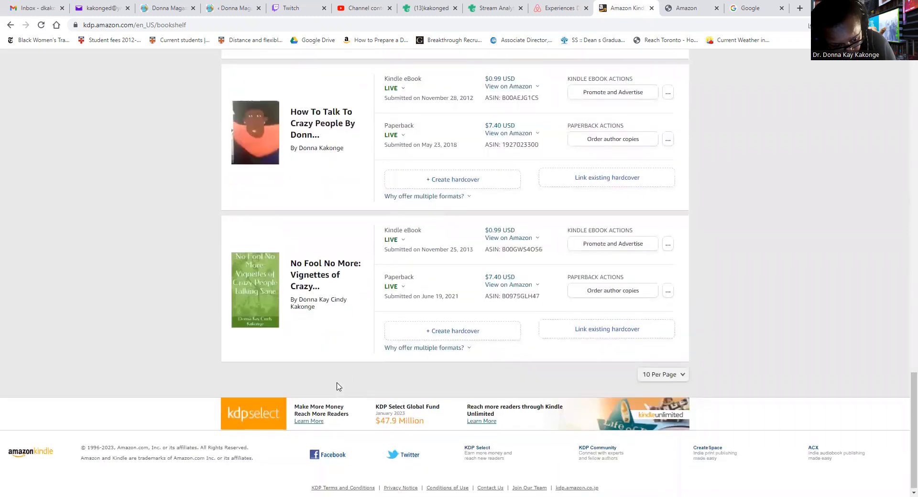
{"action": "scroll", "coordinate": [341, 377], "scroll_direction": "up", "scroll_amount": 20}
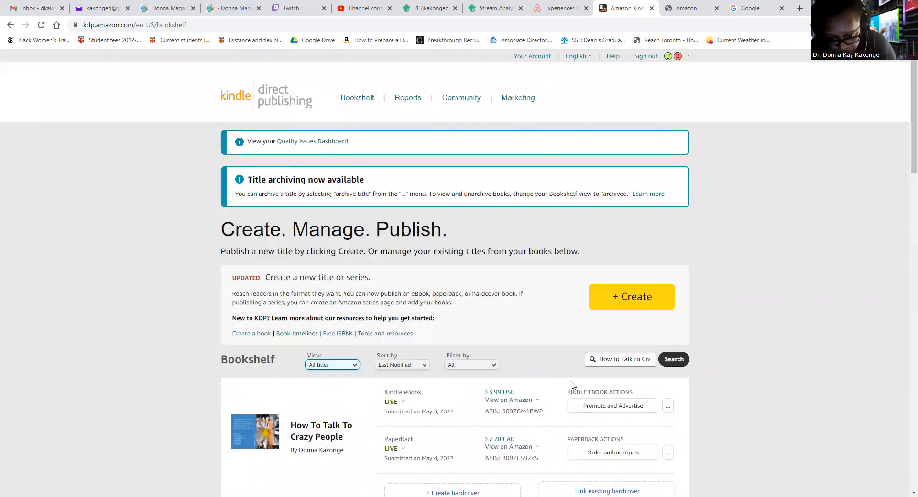
Search the bookshelf for 'Hablar', then 'Como', then 'Co'
{"action": "left_click", "coordinate": [623, 358]}
{"action": "triple_click", "coordinate": [601, 358]}
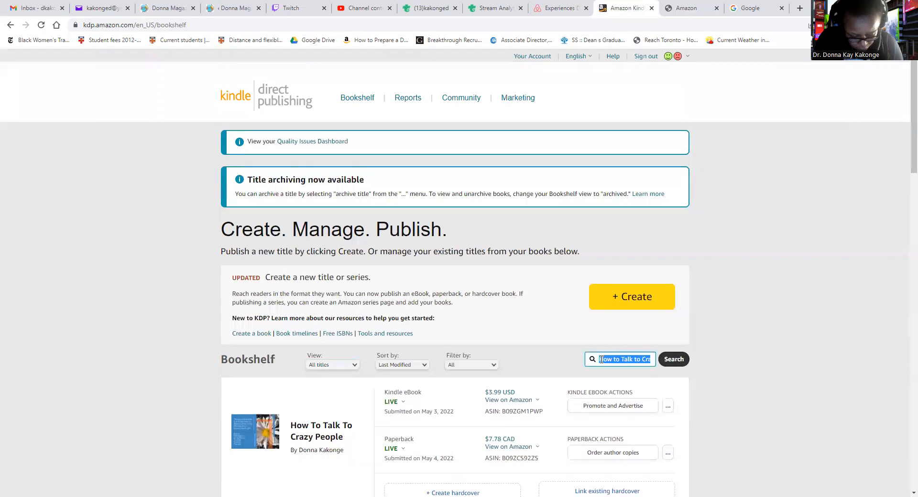
{"action": "key", "text": "BackSpace"}
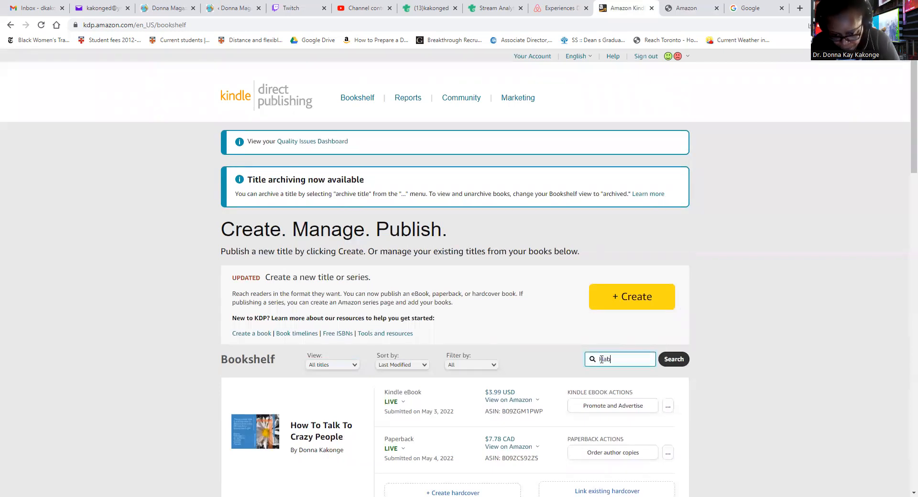
{"action": "key", "text": "Return"}
{"action": "scroll", "coordinate": [461, 411], "scroll_direction": "down", "scroll_amount": 1}
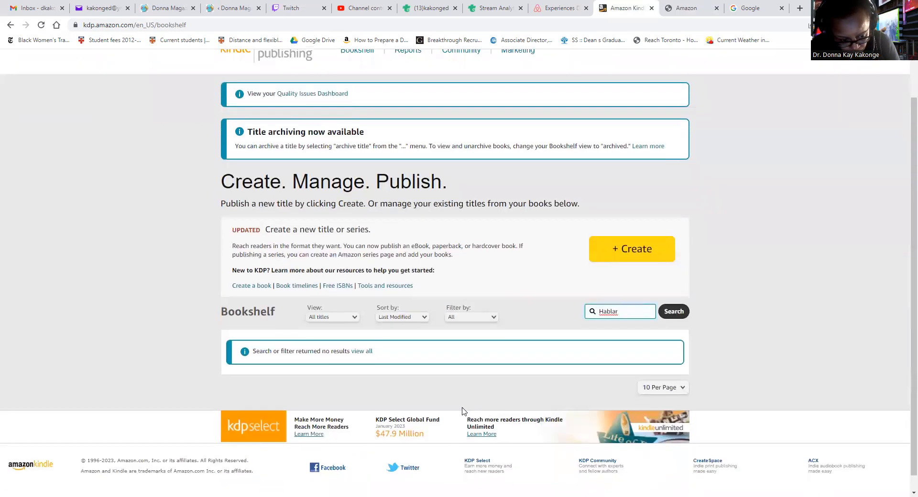
{"action": "key", "text": "BackSpace"}
{"action": "key", "text": "BackSpace"}
{"action": "key", "text": "BackSpace"}
{"action": "key", "text": "BackSpace"}
{"action": "key", "text": "BackSpace"}
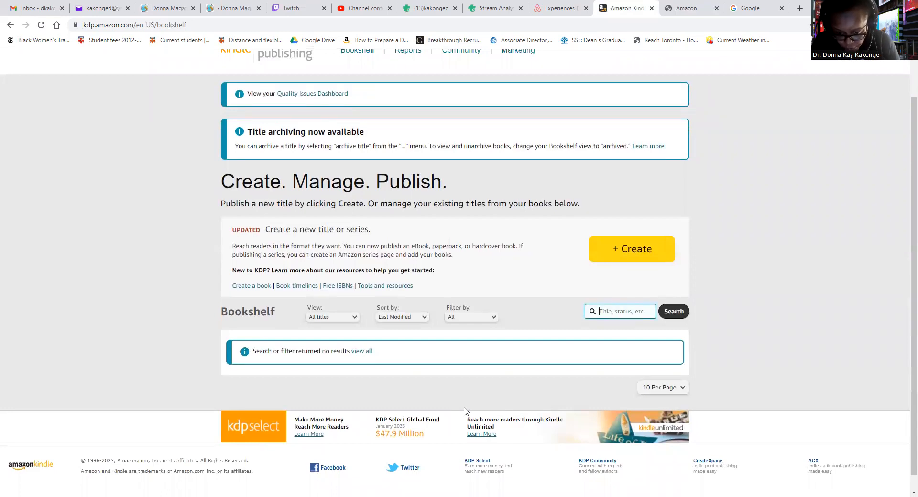
{"action": "type", "text": "Como"}
{"action": "key", "text": "Return"}
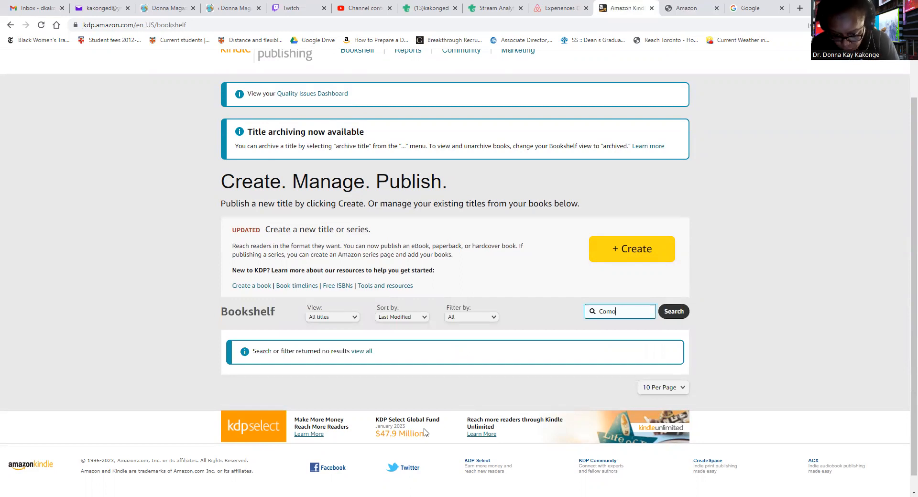
{"action": "key", "text": "Return"}
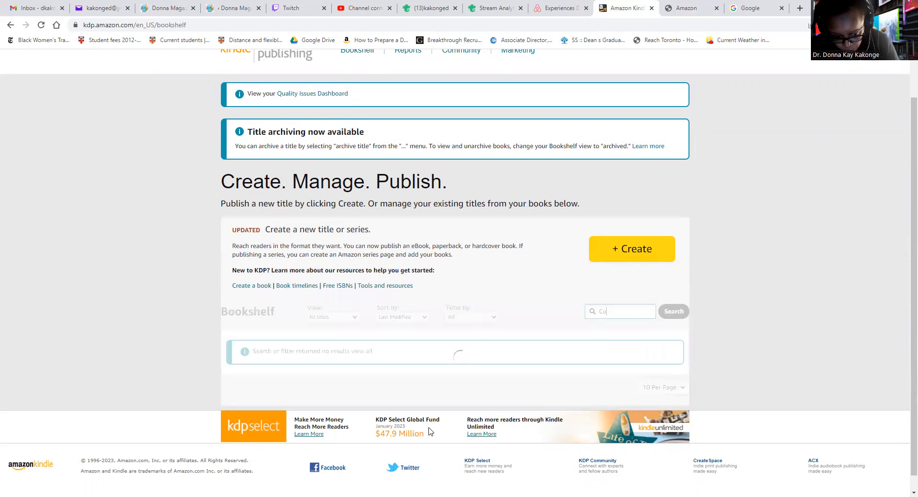
Scroll through the 'Co' search results
{"action": "scroll", "coordinate": [427, 434], "scroll_direction": "down", "scroll_amount": 12}
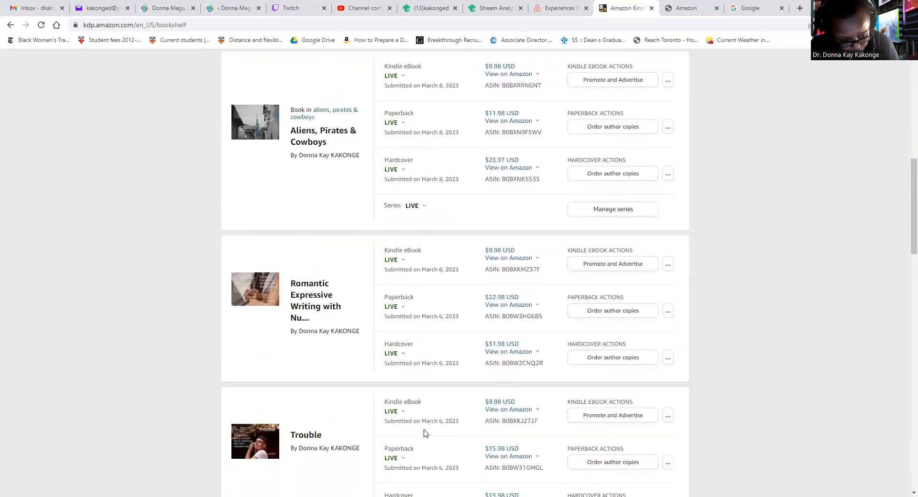
{"action": "scroll", "coordinate": [411, 427], "scroll_direction": "down", "scroll_amount": 13}
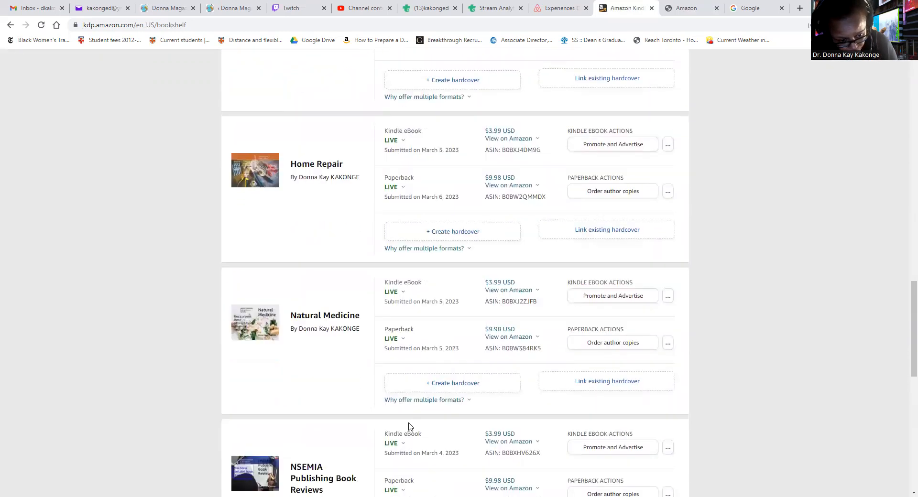
{"action": "scroll", "coordinate": [407, 427], "scroll_direction": "down", "scroll_amount": 5}
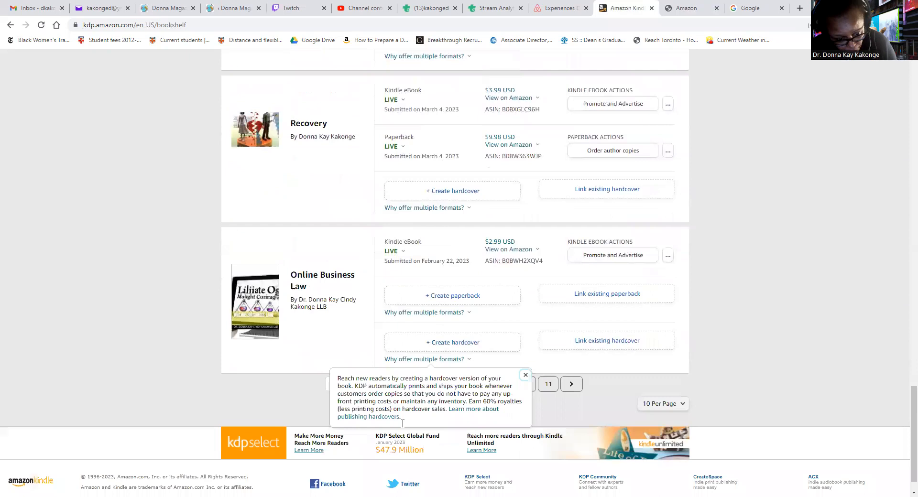
{"action": "scroll", "coordinate": [518, 429], "scroll_direction": "up", "scroll_amount": 18}
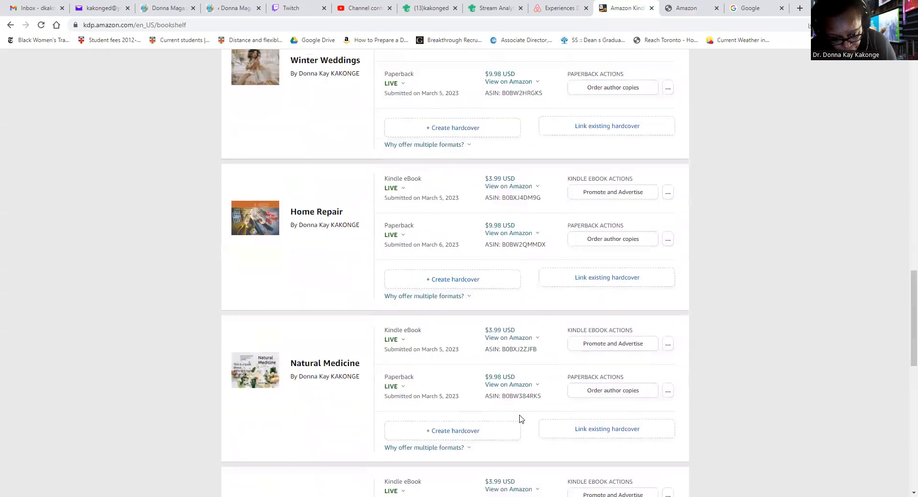
{"action": "scroll", "coordinate": [522, 420], "scroll_direction": "up", "scroll_amount": 10}
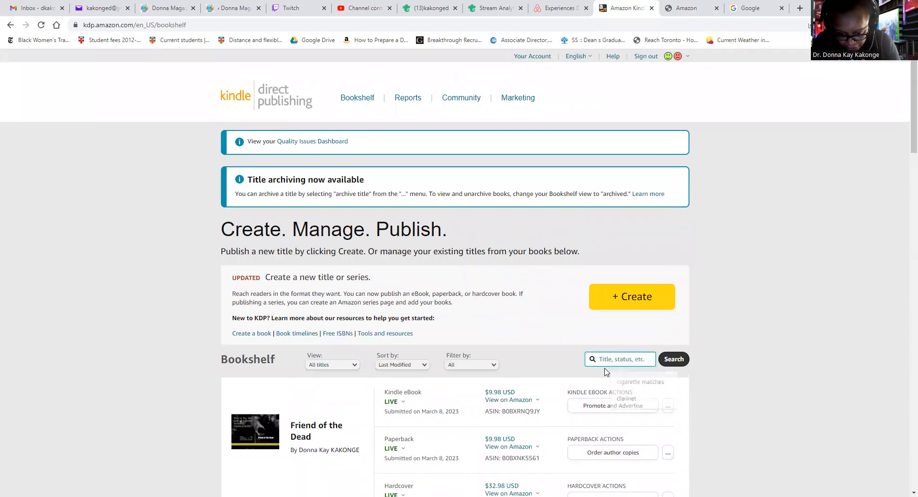
Search for 'Ha', browse both result pages, then clear the search box
{"action": "key", "text": "Return"}
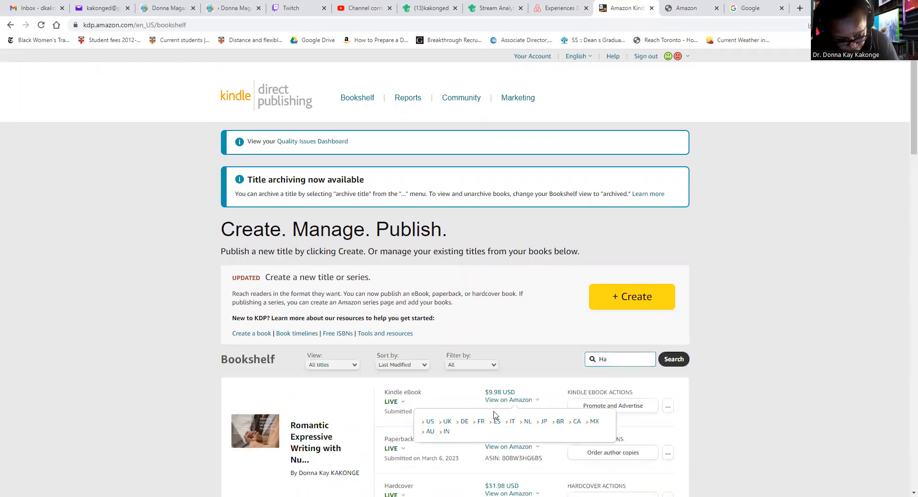
{"action": "scroll", "coordinate": [494, 414], "scroll_direction": "down", "scroll_amount": 15}
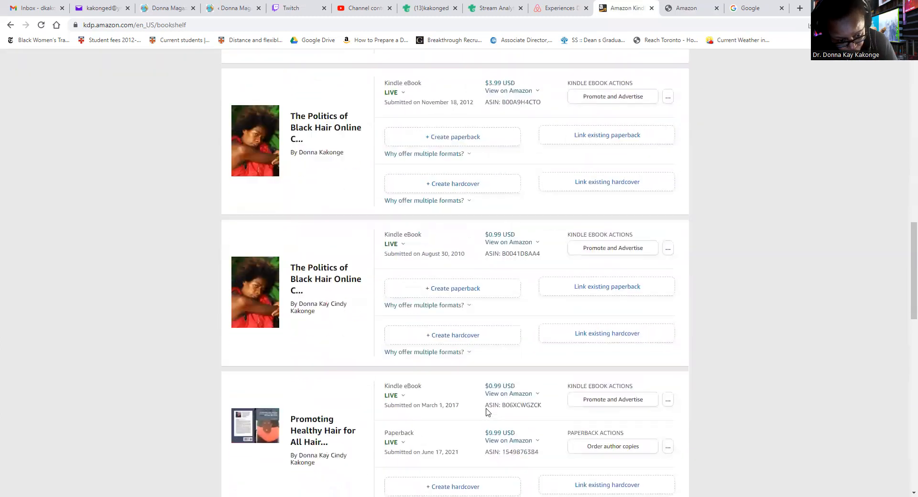
{"action": "scroll", "coordinate": [487, 412], "scroll_direction": "down", "scroll_amount": 9}
{"action": "scroll", "coordinate": [481, 407], "scroll_direction": "down", "scroll_amount": 4}
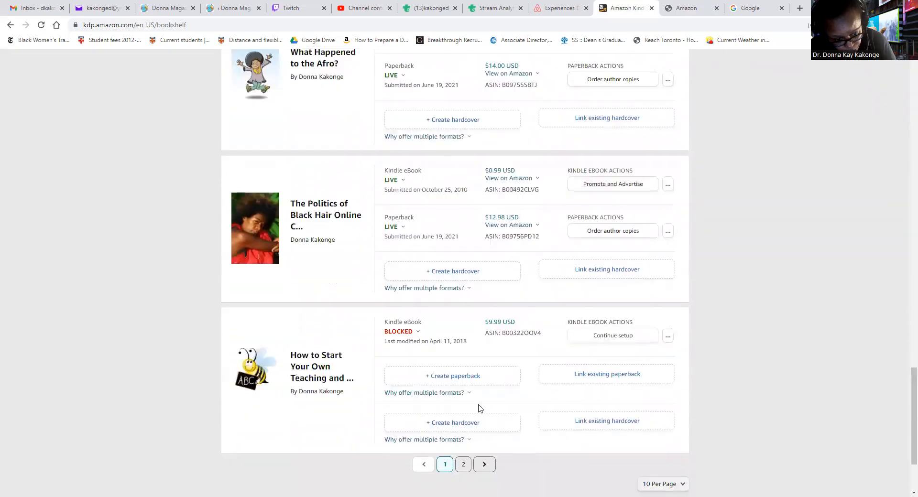
{"action": "scroll", "coordinate": [480, 408], "scroll_direction": "down", "scroll_amount": 1}
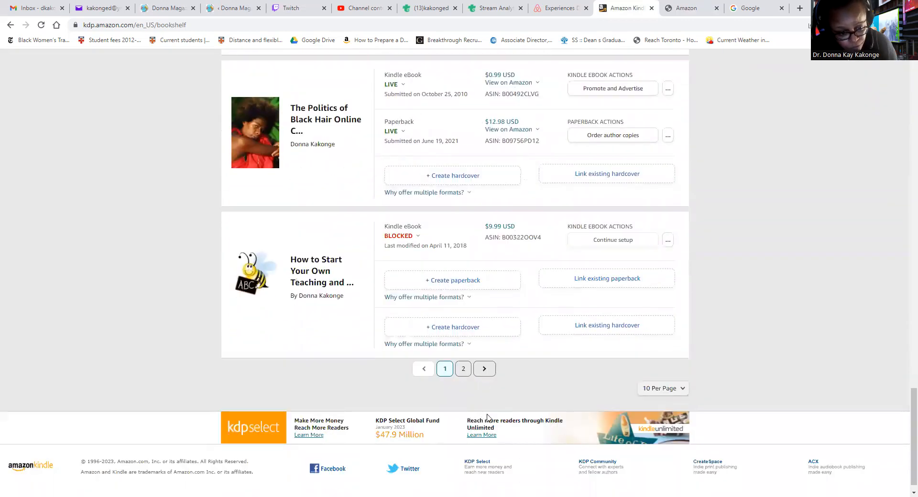
{"action": "left_click", "coordinate": [463, 373]}
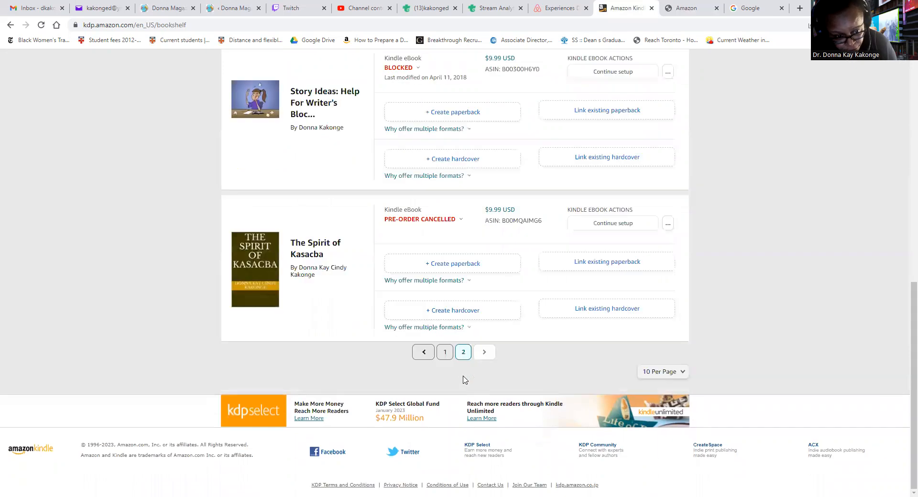
{"action": "scroll", "coordinate": [494, 403], "scroll_direction": "up", "scroll_amount": 5}
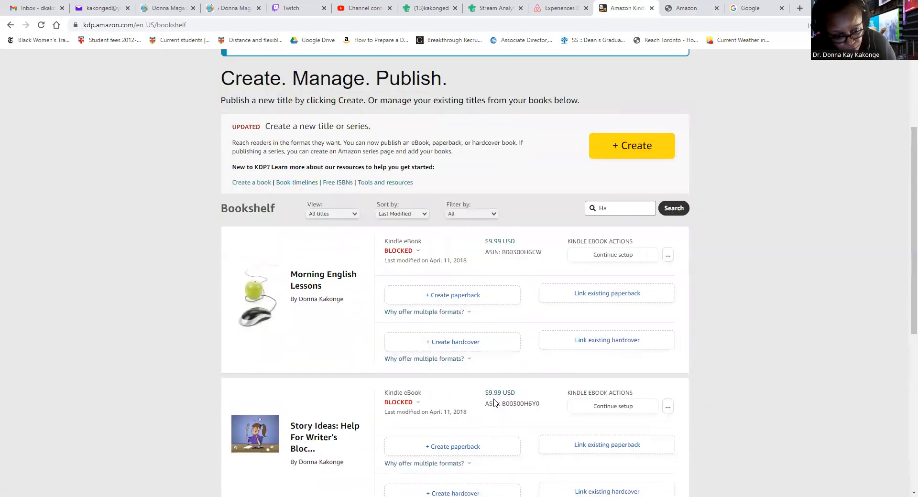
{"action": "scroll", "coordinate": [494, 404], "scroll_direction": "down", "scroll_amount": 7}
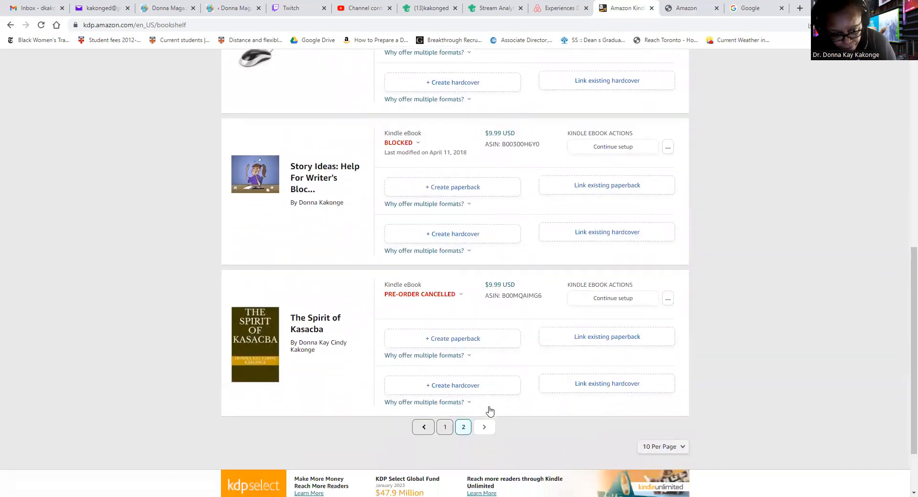
{"action": "scroll", "coordinate": [487, 413], "scroll_direction": "up", "scroll_amount": 10}
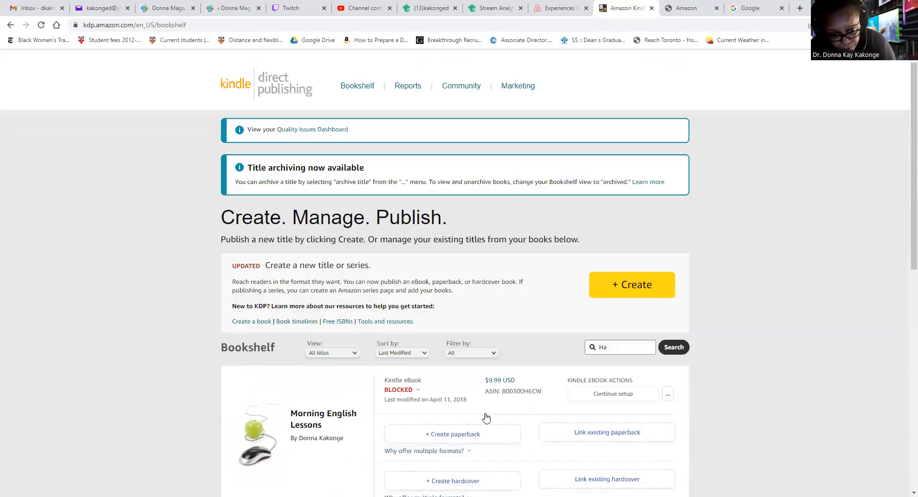
{"action": "left_click", "coordinate": [608, 363]}
{"action": "key", "text": "BackSpace"}
{"action": "key", "text": "BackSpace"}
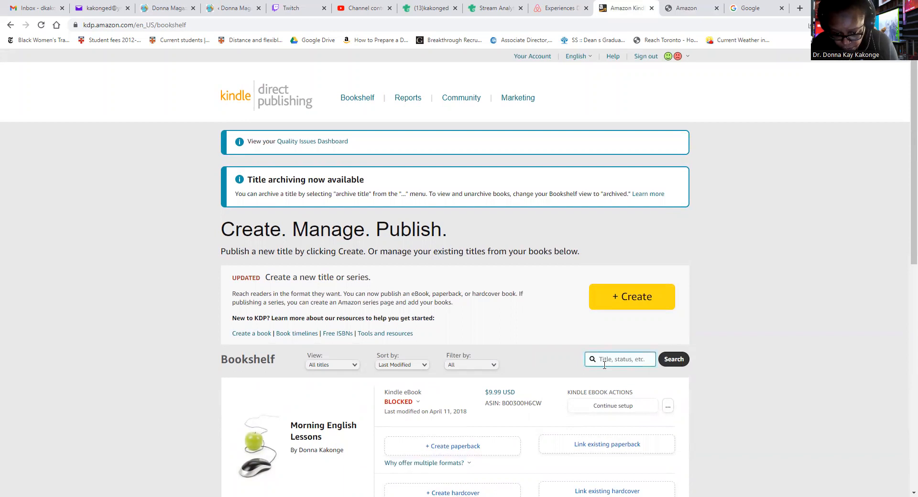